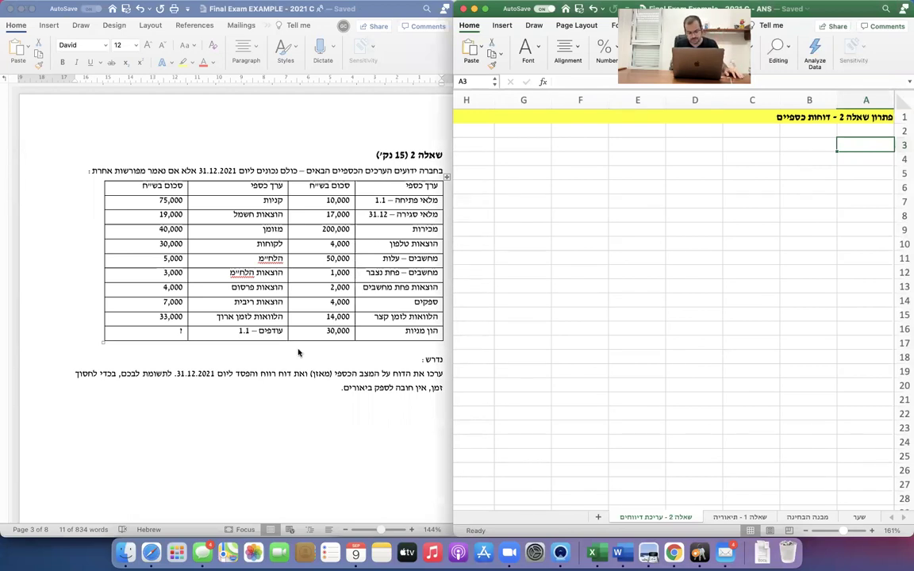
Step: Enter the bold title 'חברת "צילצולים" בע"מ - הדוח על המצב הכספי (מאזן) ליום 31.12.2021' in cell A3 of the Excel answer sheet
{"action": "triple_click", "coordinate": [359, 388]}
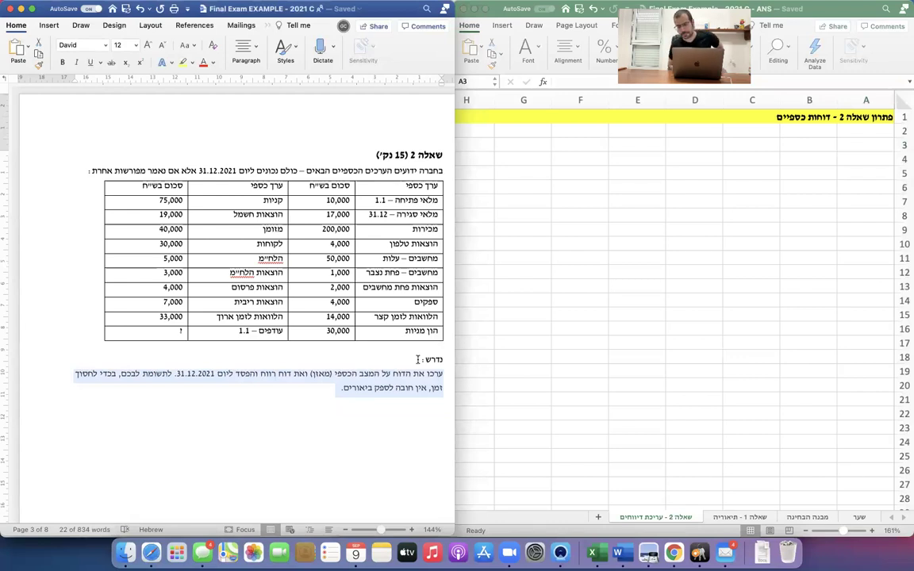
{"action": "left_click", "coordinate": [854, 148]}
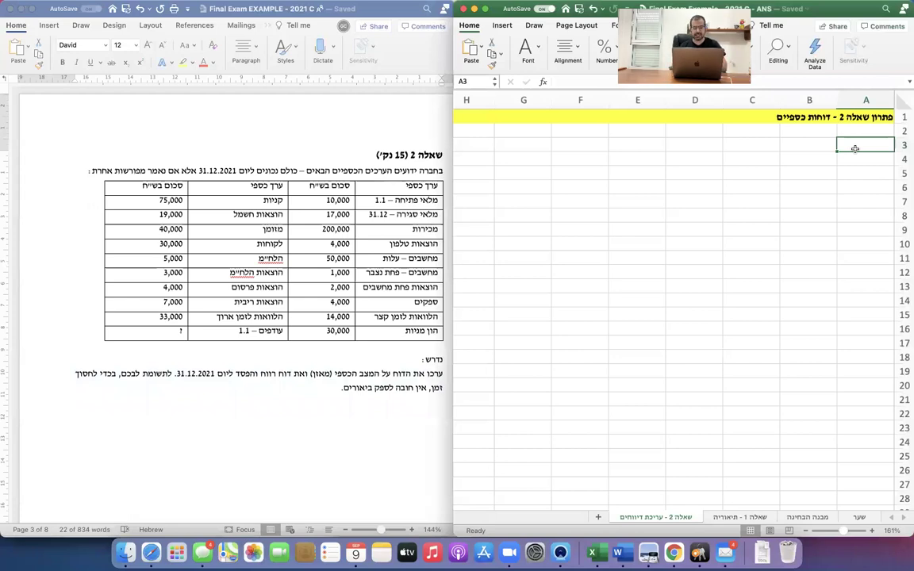
{"action": "type", "text": "חברת \"ציצ"}
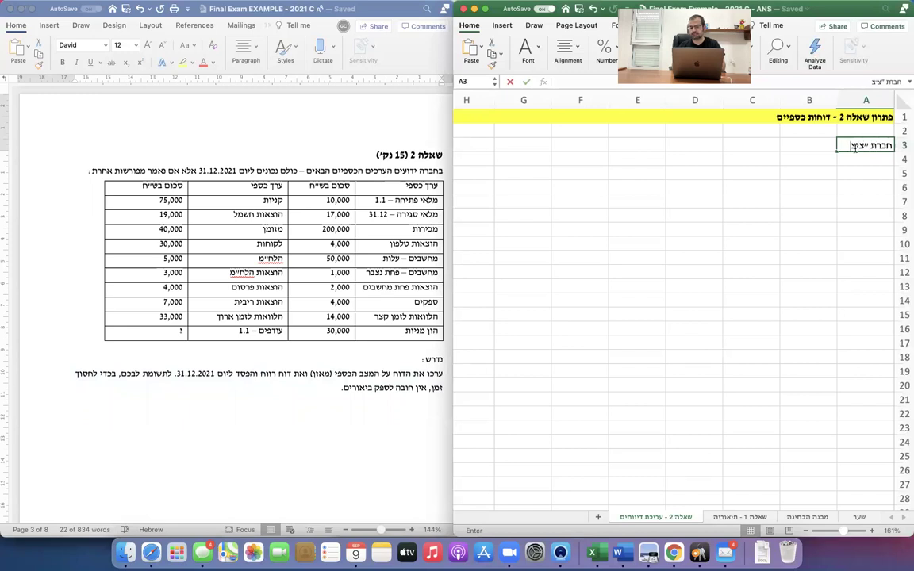
{"action": "type", "text": "לולים"}
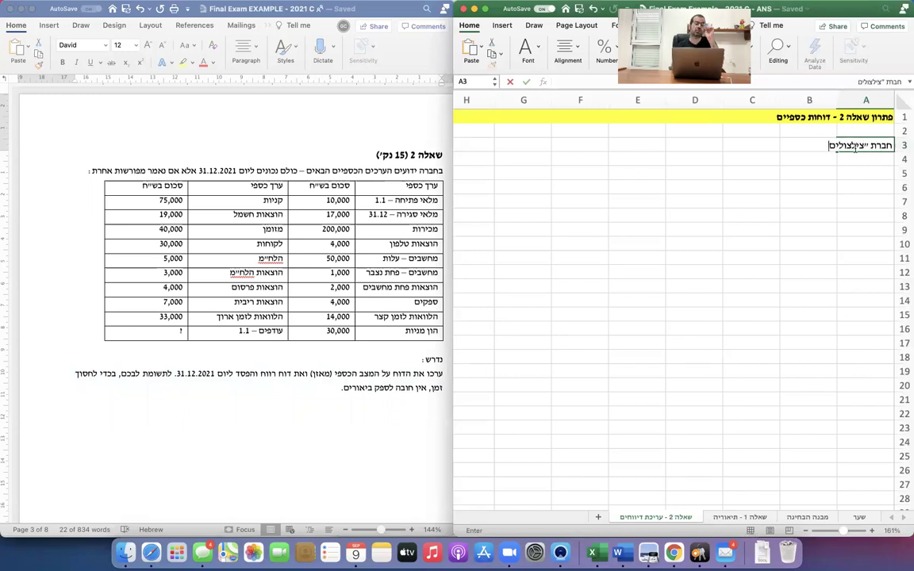
{"action": "type", "text": "\" בע\"מ - ה"}
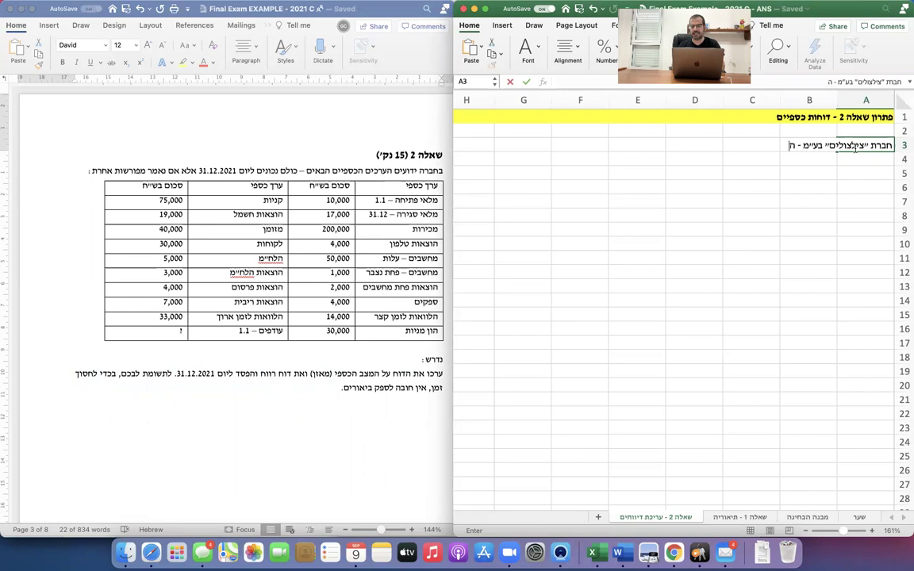
{"action": "type", "text": "דוח על המצב הכספי"}
{"action": "key", "text": "BackSpace"}
{"action": "key", "text": "BackSpace"}
{"action": "type", "text": "פי (מאזן)"}
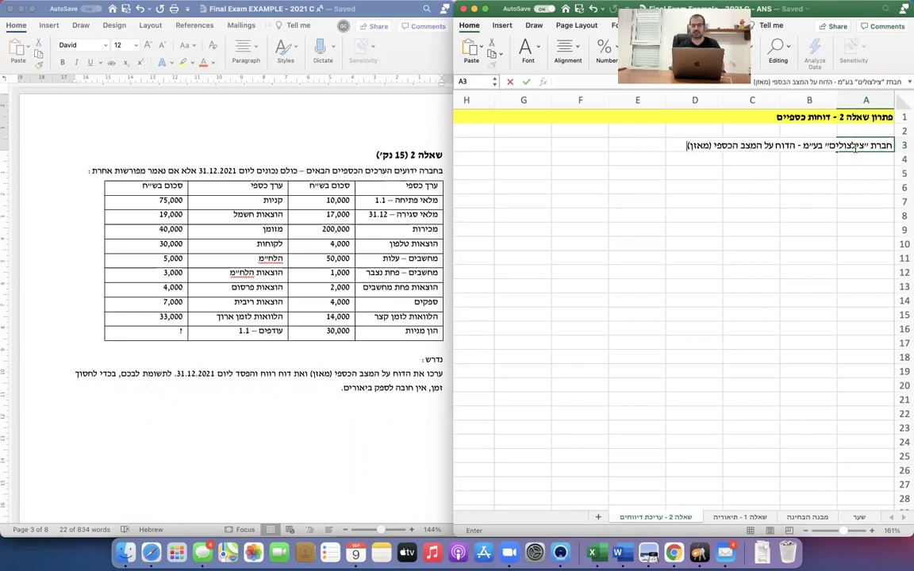
{"action": "type", "text": " ליום 31.12.2021"}
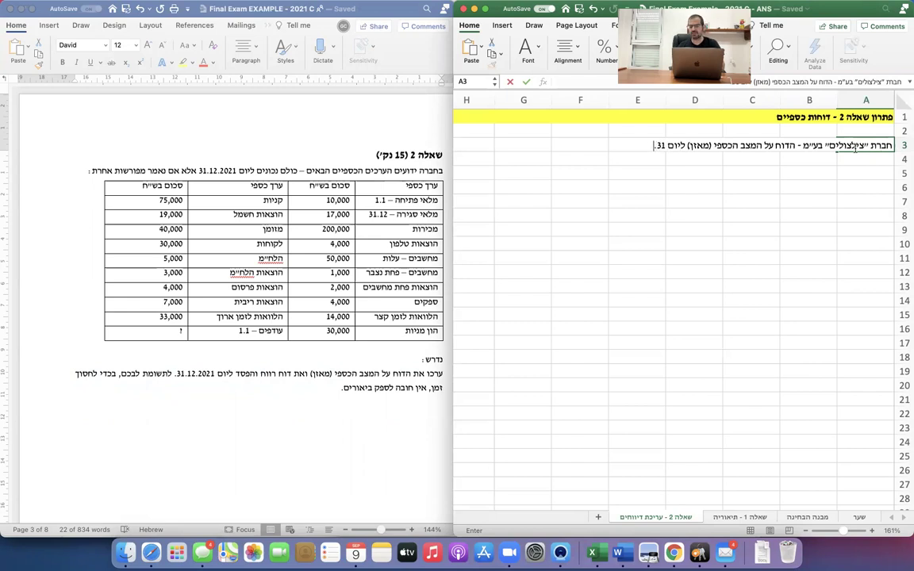
{"action": "key", "text": "Return"}
{"action": "left_click", "coordinate": [856, 149]}
{"action": "key", "text": "super+b"}
Step: Enter the balance sheet headings 'נכסים' in cell A5 and 'התחייבויות והון עצמי' in cell E5
{"action": "key", "text": "Down"}
{"action": "key", "text": "Down"}
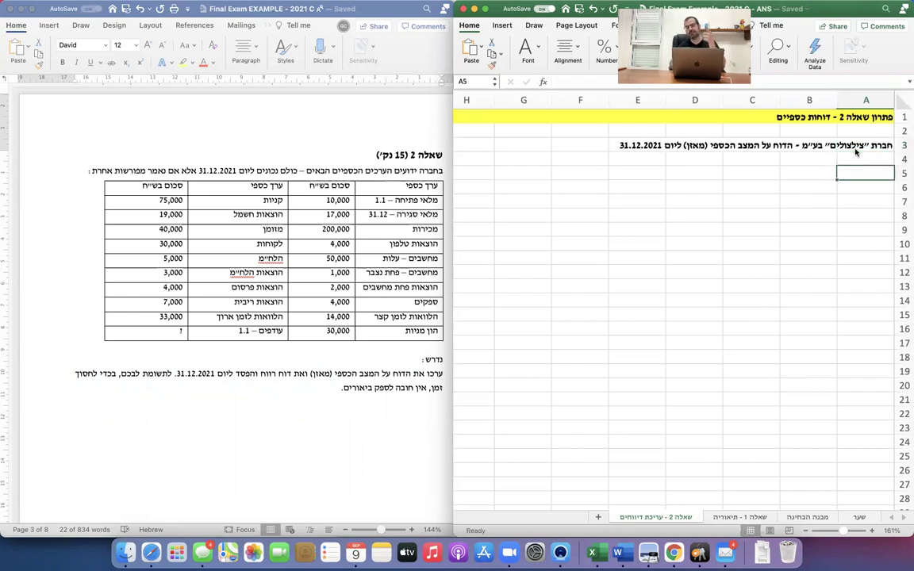
{"action": "type", "text": "נכסים"}
{"action": "key", "text": "Tab"}
{"action": "key", "text": "Tab"}
{"action": "key", "text": "Tab"}
{"action": "key", "text": "Tab"}
{"action": "type", "text": "התחייבויות והון עצמי"}
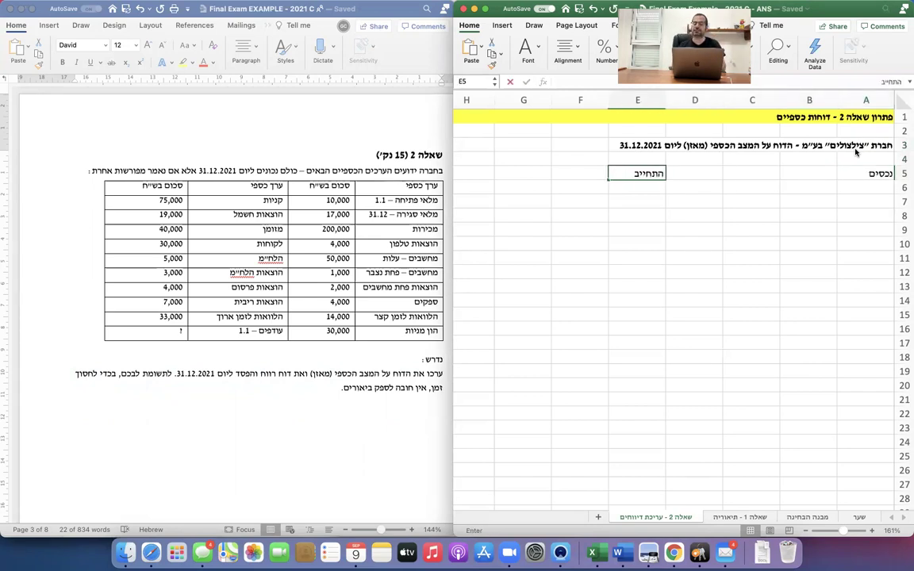
Step: Bold the assets heading and the liabilities and equity heading in row 5
{"action": "key", "text": "Right"}
{"action": "key", "text": "Right"}
{"action": "key", "text": "Left"}
{"action": "key", "text": "Right"}
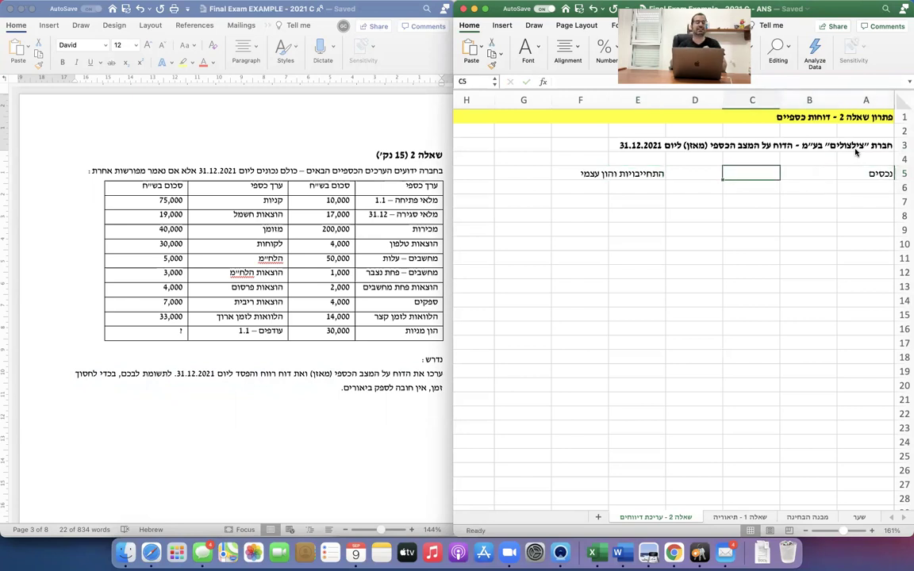
{"action": "key", "text": "Right"}
{"action": "key", "text": "Left"}
{"action": "key", "text": "Left"}
{"action": "key", "text": "Left"}
{"action": "key", "text": "super+b"}
Step: Enter the current assets section label 'נכסים שוטפים' in cell A7
{"action": "key", "text": "Down"}
{"action": "key", "text": "Down"}
{"action": "key", "text": "Right"}
{"action": "key", "text": "Right"}
{"action": "key", "text": "Right"}
{"action": "key", "text": "Right"}
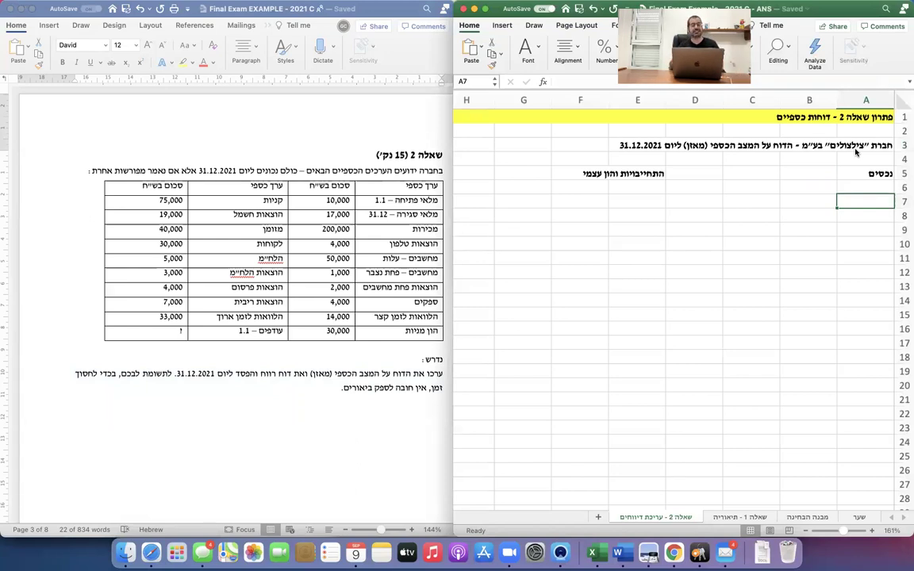
{"action": "type", "text": "נכסים שוטפים"}
{"action": "key", "text": "Return"}
Step: Enter the non-current assets section label 'נכסים לא שוטפים' in cell A14
{"action": "key", "text": "Down"}
{"action": "key", "text": "Down"}
{"action": "key", "text": "Down"}
{"action": "key", "text": "Down"}
{"action": "key", "text": "Down"}
{"action": "key", "text": "Down"}
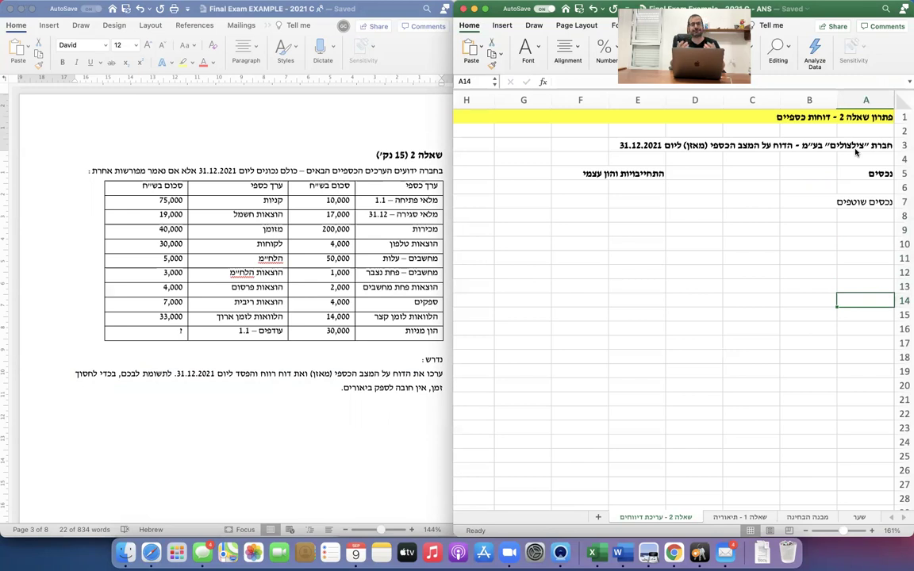
{"action": "type", "text": "נכסים"}
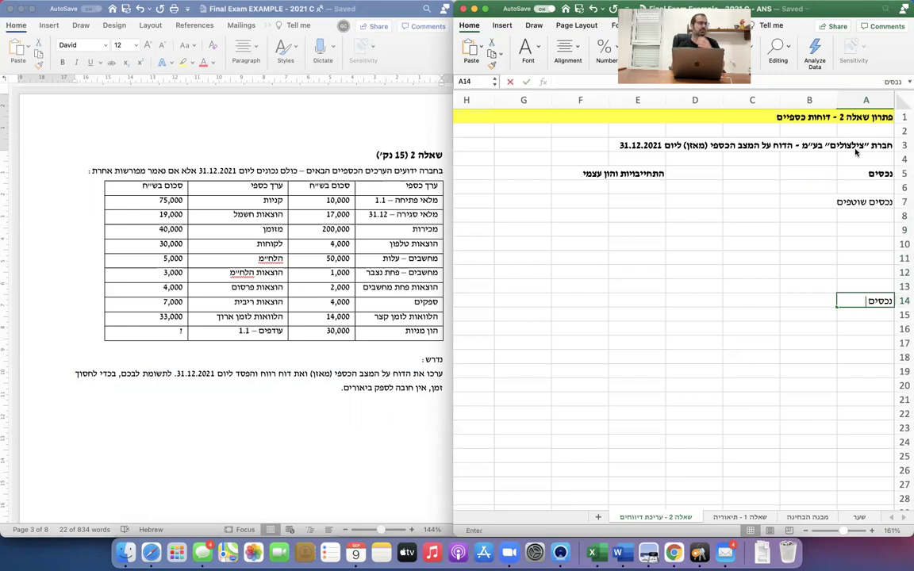
{"action": "type", "text": " לא שוטפים"}
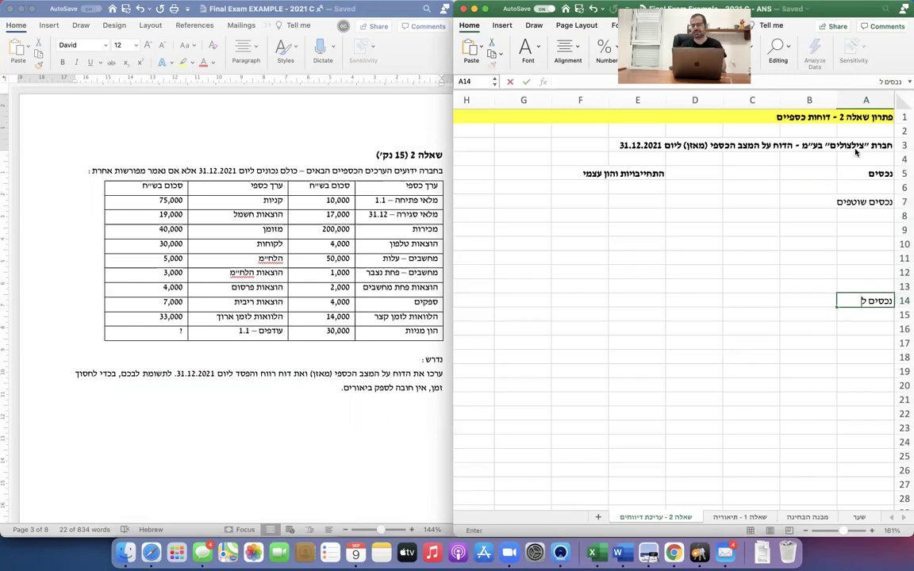
{"action": "key", "text": "Return"}
Step: Enter the total assets label 'סך הנכסים' in cell A21
{"action": "key", "text": "Return"}
{"action": "key", "text": "Down"}
{"action": "key", "text": "Down"}
{"action": "key", "text": "Down"}
{"action": "key", "text": "Down"}
{"action": "key", "text": "Down"}
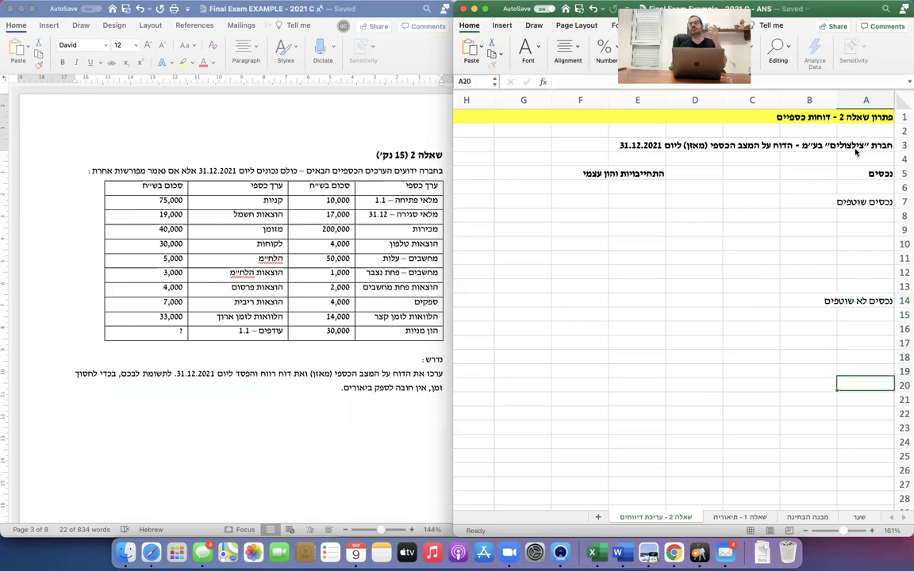
{"action": "type", "text": "סך הנכסים"}
{"action": "key", "text": "Return"}
Step: Enter the current liabilities section label 'התחייבויות שוטפות' in cell E7
{"action": "left_click", "coordinate": [646, 200]}
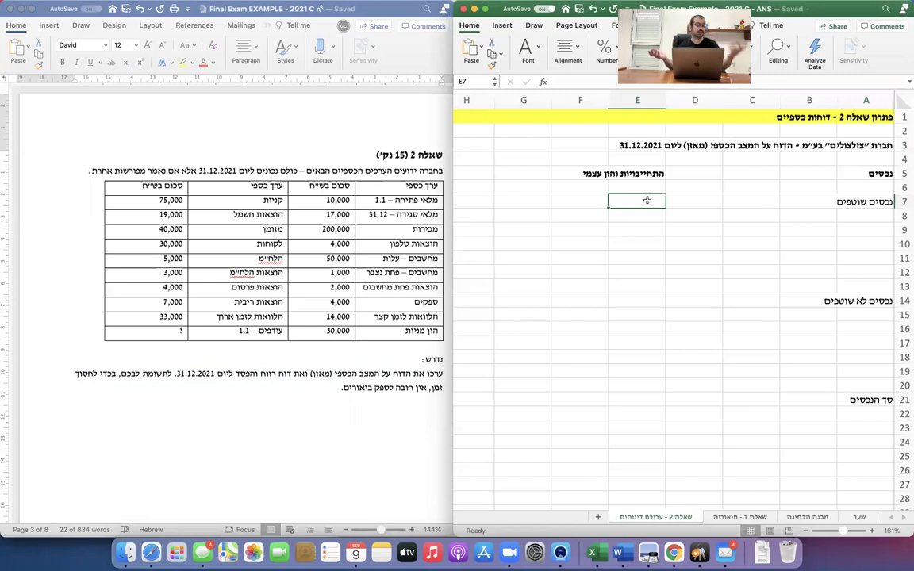
{"action": "type", "text": "התח"}
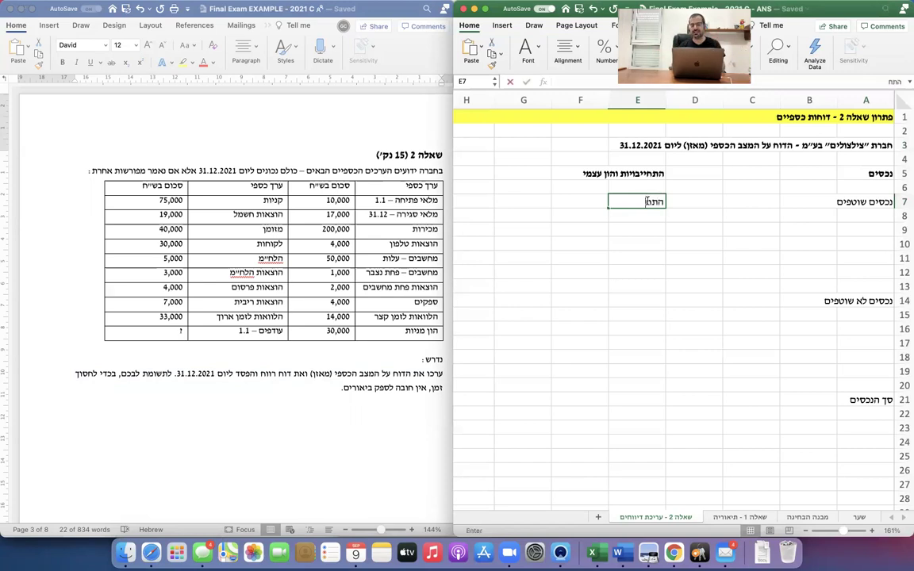
{"action": "type", "text": "ייבויות שוטפות"}
{"action": "key", "text": "Return"}
Step: Enter the non-current liabilities section label 'התחייבויות לא שוטפות' in cell E14
{"action": "key", "text": "Down"}
{"action": "key", "text": "Down"}
{"action": "key", "text": "Down"}
{"action": "key", "text": "Down"}
{"action": "key", "text": "Down"}
{"action": "key", "text": "Down"}
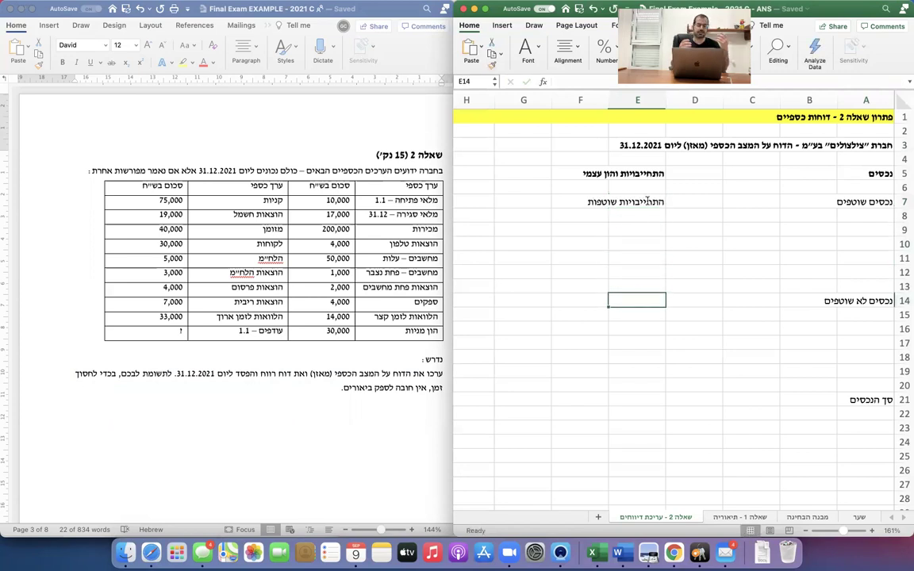
{"action": "type", "text": "התחייבויות לא שוט"}
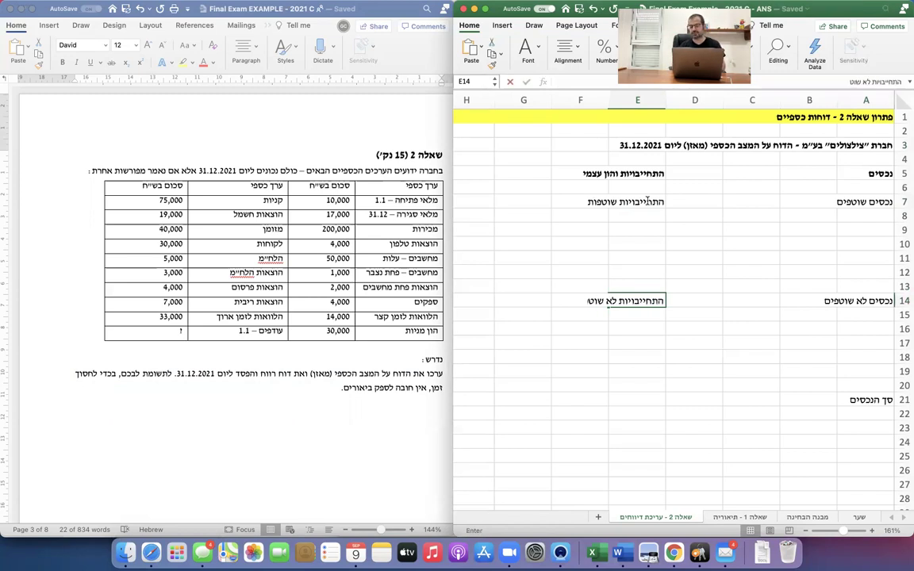
{"action": "type", "text": "פות"}
{"action": "key", "text": "Return"}
Step: Enter the equity section label 'הון עצמי' in cell E18
{"action": "key", "text": "Down"}
{"action": "key", "text": "Down"}
{"action": "key", "text": "Down"}
{"action": "type", "text": "הון עצמי"}
{"action": "key", "text": "Return"}
Step: Enter the total label 'סך ההתחייבויות וההון העצמי' in cell E23
{"action": "key", "text": "Down"}
{"action": "key", "text": "Down"}
{"action": "key", "text": "Down"}
{"action": "key", "text": "Down"}
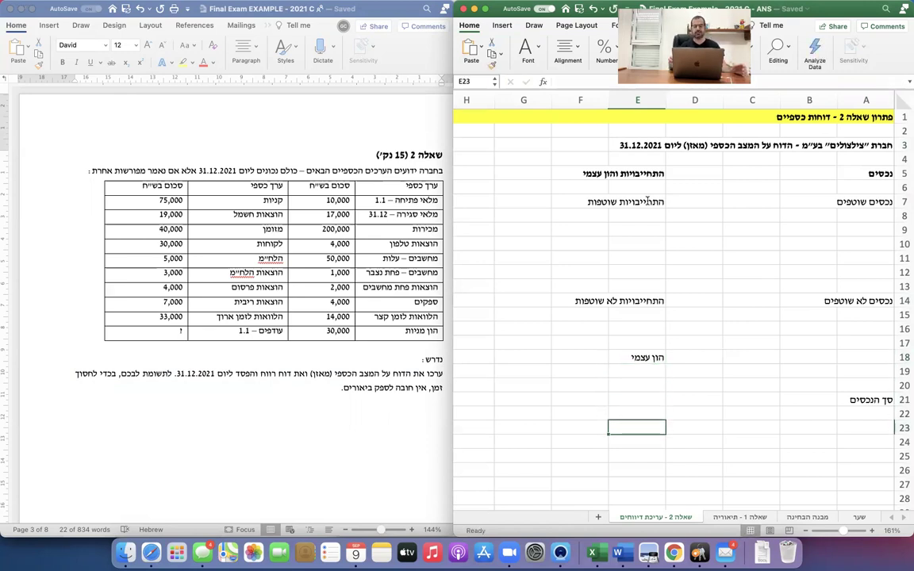
{"action": "type", "text": "סך הת"}
{"action": "type", "text": "תחייבויות וההון העצמי"}
{"action": "key", "text": "Return"}
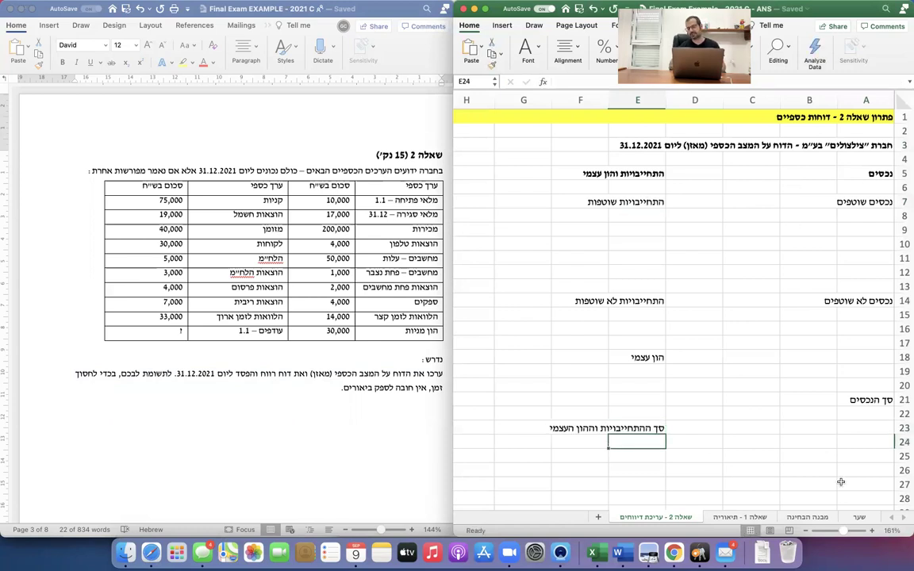
Step: Move the total assets label 'סך הנכסים' from A21 to A23, level with the liabilities and equity total
{"action": "left_click", "coordinate": [865, 400]}
{"action": "key", "text": "super+c"}
{"action": "left_click", "coordinate": [868, 430]}
{"action": "key", "text": "Return"}
Step: Bold the current assets label in A7 and the current liabilities label in E7
{"action": "left_click", "coordinate": [871, 202]}
{"action": "key", "text": "super+b"}
{"action": "left_click", "coordinate": [634, 202]}
{"action": "key", "text": "super+b"}
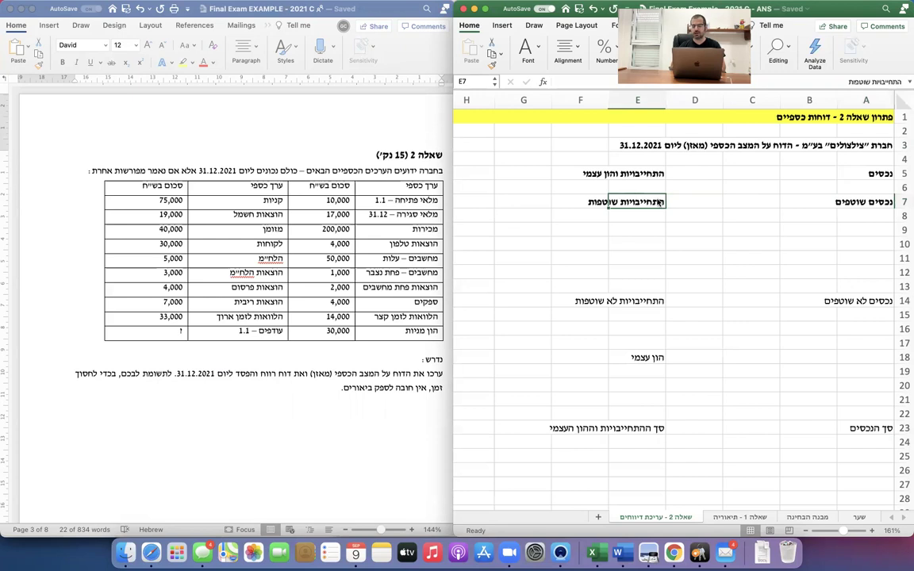
Step: Fill the assets heading range A5:C5 and the liabilities and equity heading range from E5 through column H with orange
{"action": "left_click_drag", "start_coordinate": [873, 173], "coordinate": [721, 168]}
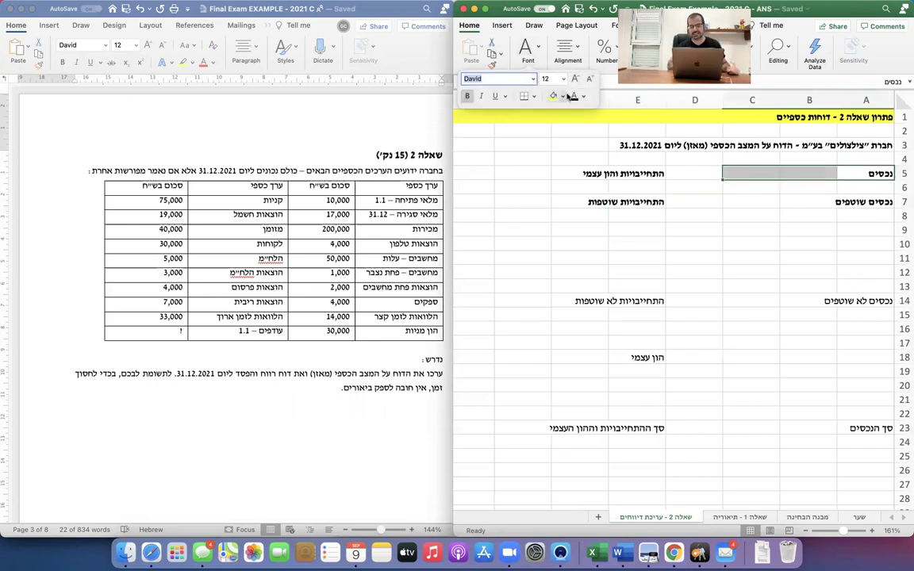
{"action": "left_click", "coordinate": [563, 96]}
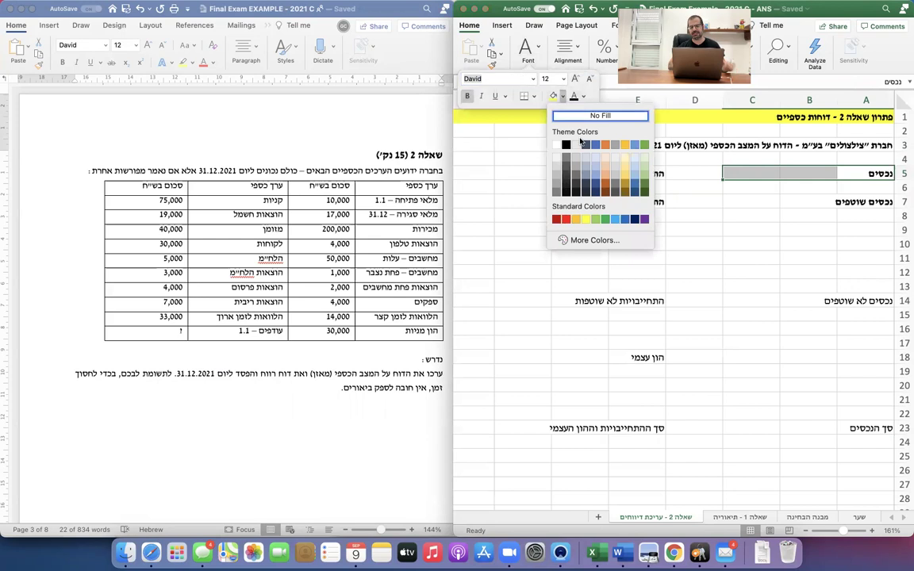
{"action": "left_click", "coordinate": [575, 220]}
{"action": "left_click_drag", "start_coordinate": [635, 173], "coordinate": [492, 172]}
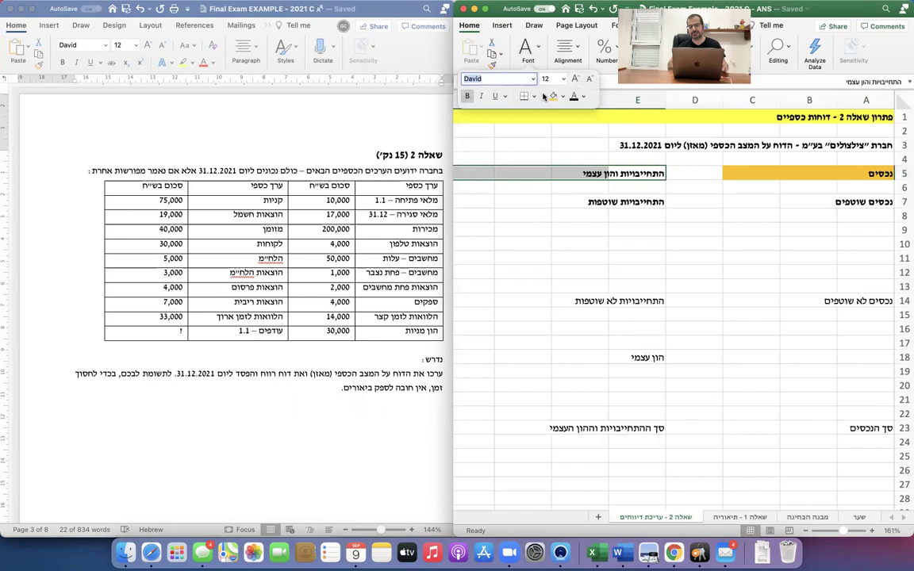
{"action": "left_click", "coordinate": [553, 96]}
Step: Bold the non-current assets label in cell A14
{"action": "left_click", "coordinate": [694, 300]}
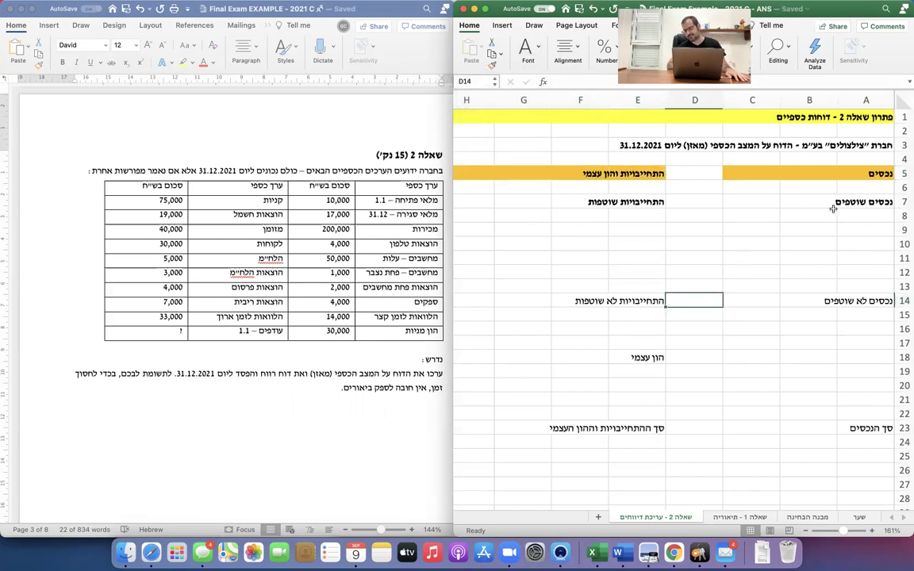
{"action": "key", "text": "Right"}
{"action": "key", "text": "Right"}
{"action": "key", "text": "Right"}
{"action": "key", "text": "super+b"}
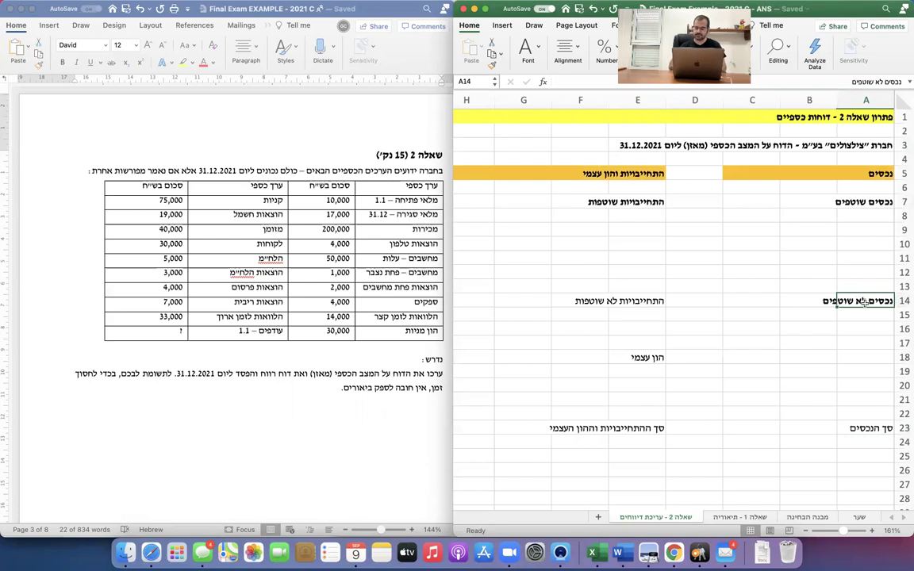
Step: Bold the total assets label in A23 and the liabilities, equity and total labels in E14:E23
{"action": "key", "text": "Down"}
{"action": "key", "text": "Down"}
{"action": "key", "text": "Down"}
{"action": "key", "text": "Down"}
{"action": "key", "text": "Down"}
{"action": "key", "text": "Down"}
{"action": "key", "text": "Down"}
{"action": "key", "text": "Down"}
{"action": "key", "text": "Down"}
{"action": "key", "text": "super+b"}
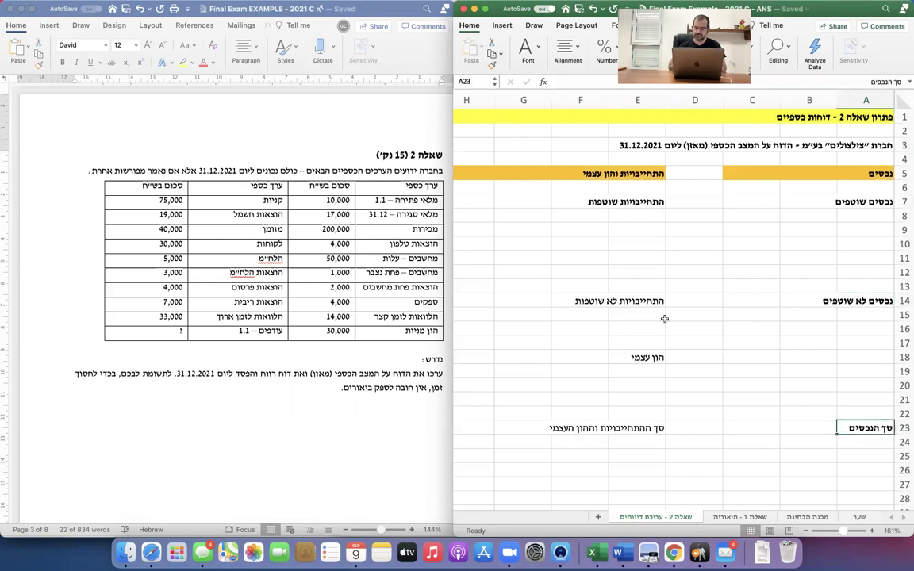
{"action": "left_click_drag", "start_coordinate": [639, 301], "coordinate": [648, 429]}
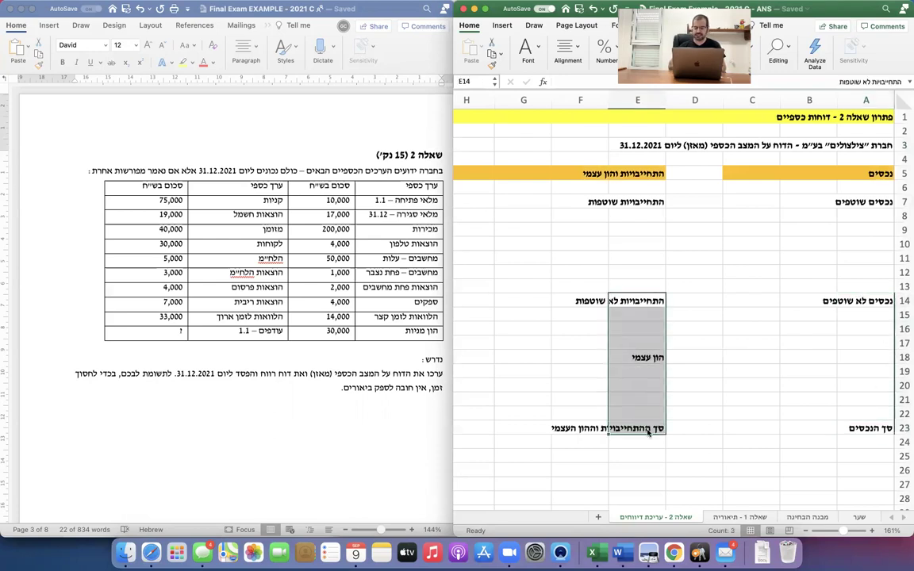
Step: Find the closing inventory item in the Word exam table and enter the label 'מלאי' in cell A10 under current assets
{"action": "left_click", "coordinate": [860, 215]}
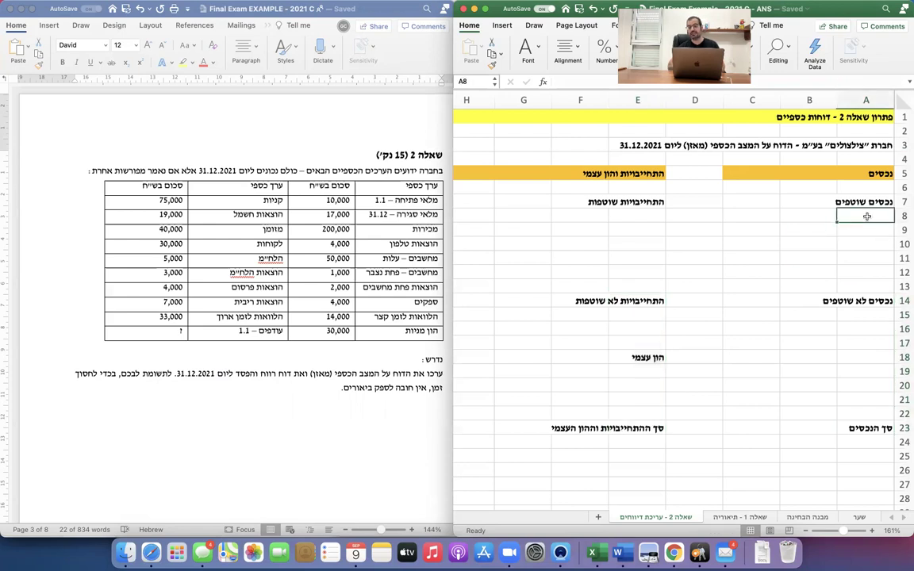
{"action": "left_click", "coordinate": [395, 208]}
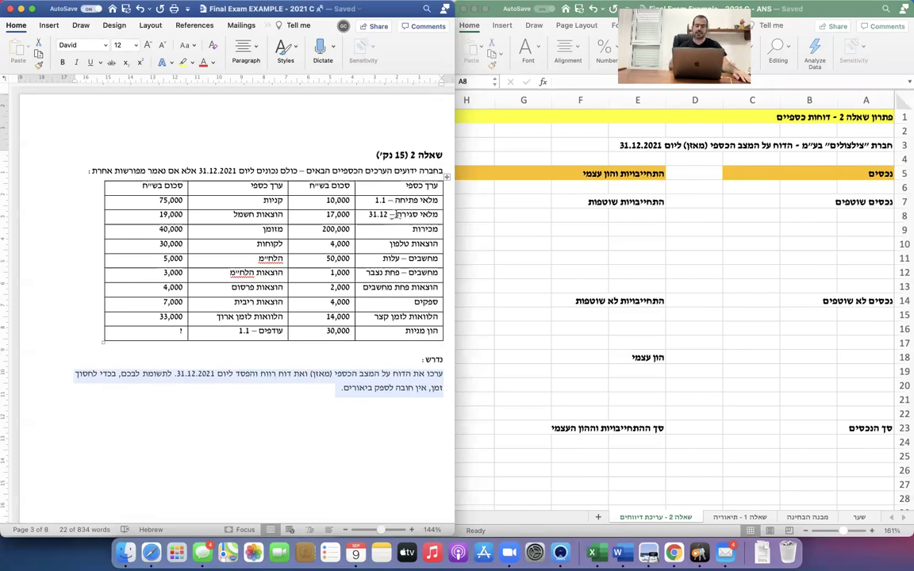
{"action": "left_click_drag", "start_coordinate": [381, 215], "coordinate": [325, 219]}
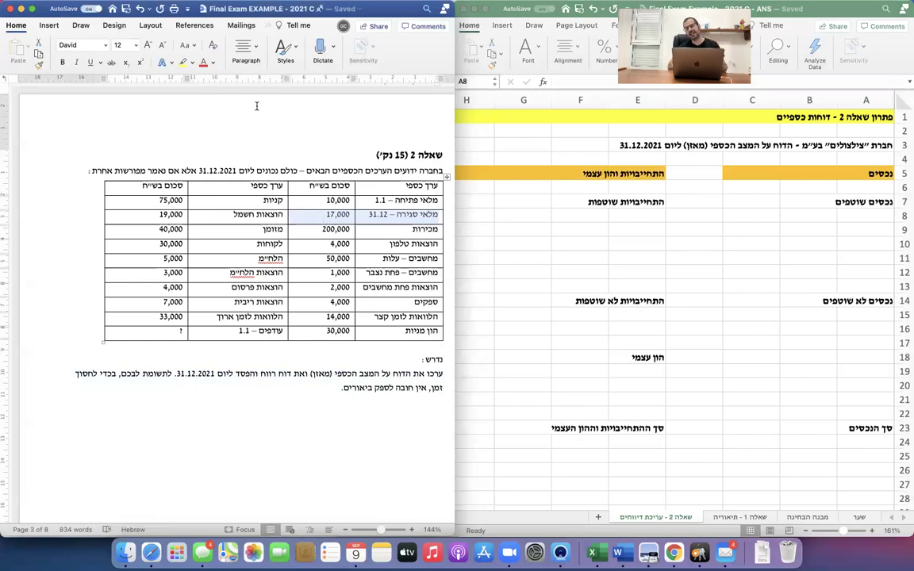
{"action": "left_click", "coordinate": [865, 245]}
{"action": "type", "text": "מלאי"}
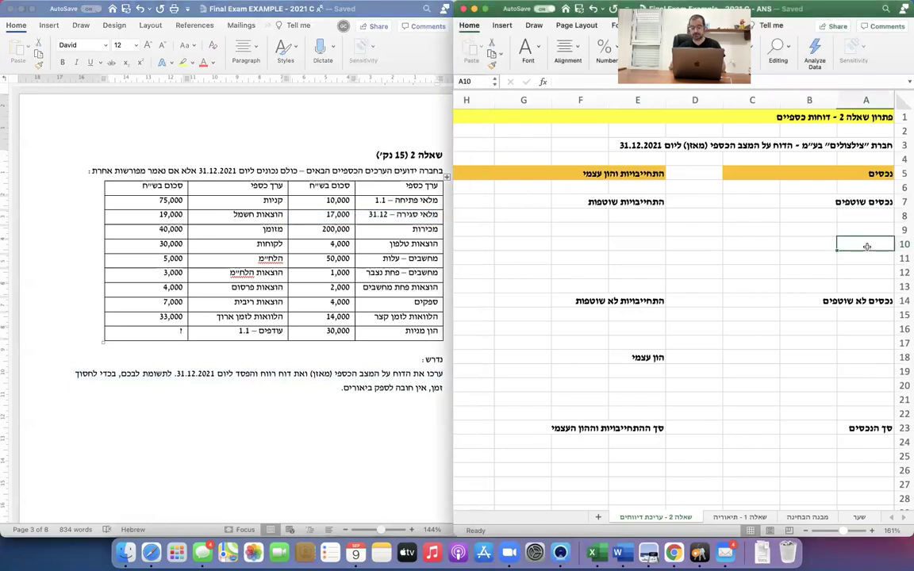
{"action": "key", "text": "Return"}
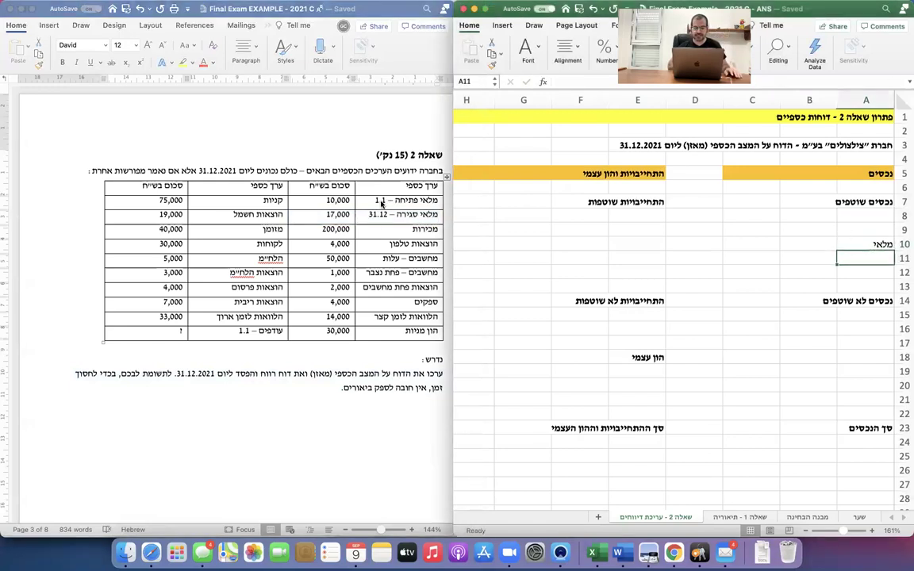
{"action": "left_click", "coordinate": [373, 225]}
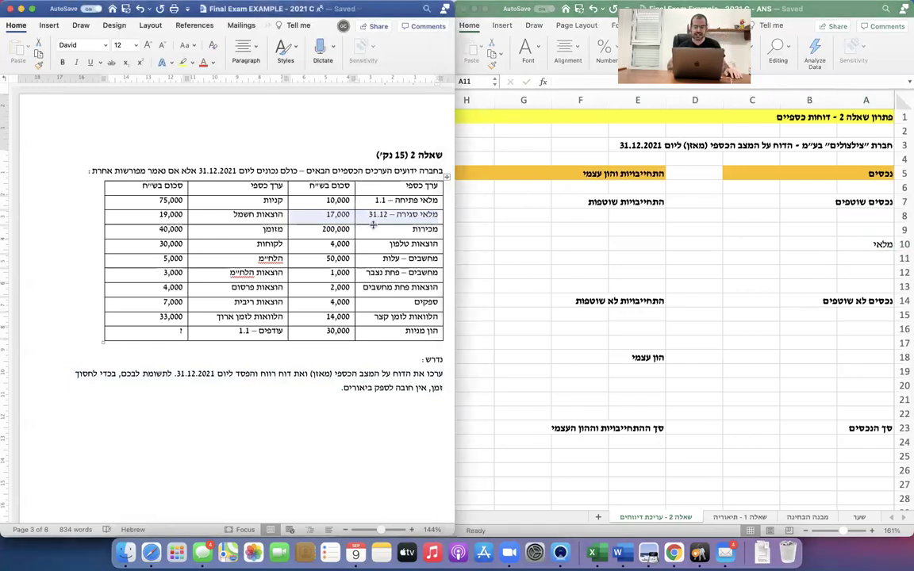
Step: Highlight the closing inventory row yellow in the Word table and enter 17000 in Excel cell C10 for inventory
{"action": "left_click", "coordinate": [192, 63]}
{"action": "left_click", "coordinate": [189, 99]}
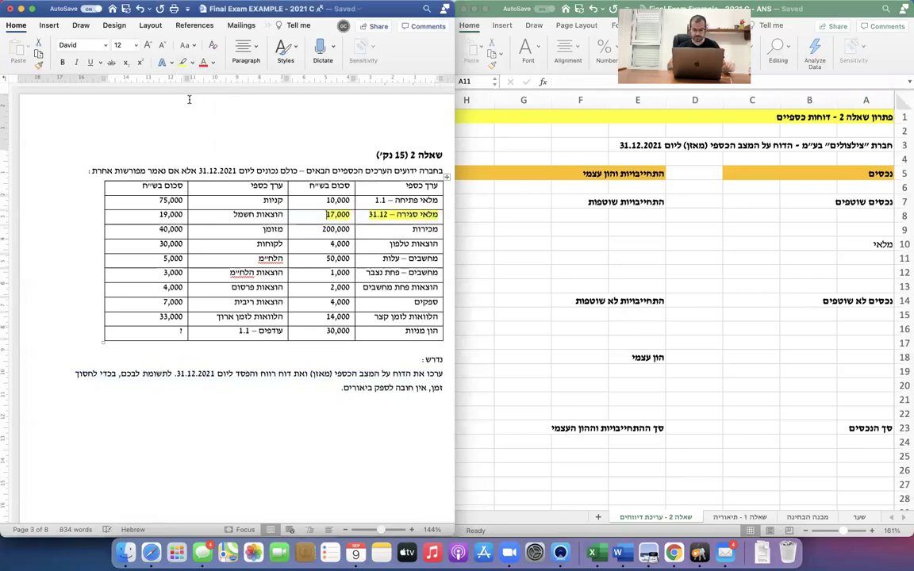
{"action": "left_click", "coordinate": [752, 243]}
{"action": "left_click", "coordinate": [753, 243]}
{"action": "type", "text": "17000"}
{"action": "key", "text": "Return"}
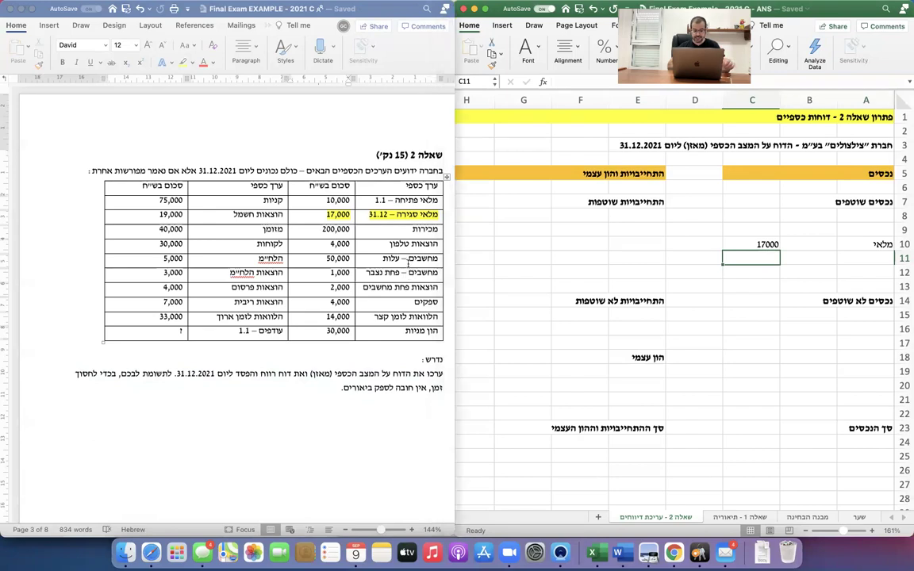
Step: Highlight the computers cost and computers accumulated depreciation rows of the Word table in yellow
{"action": "left_click", "coordinate": [367, 238]}
{"action": "left_click_drag", "start_coordinate": [365, 259], "coordinate": [330, 274]}
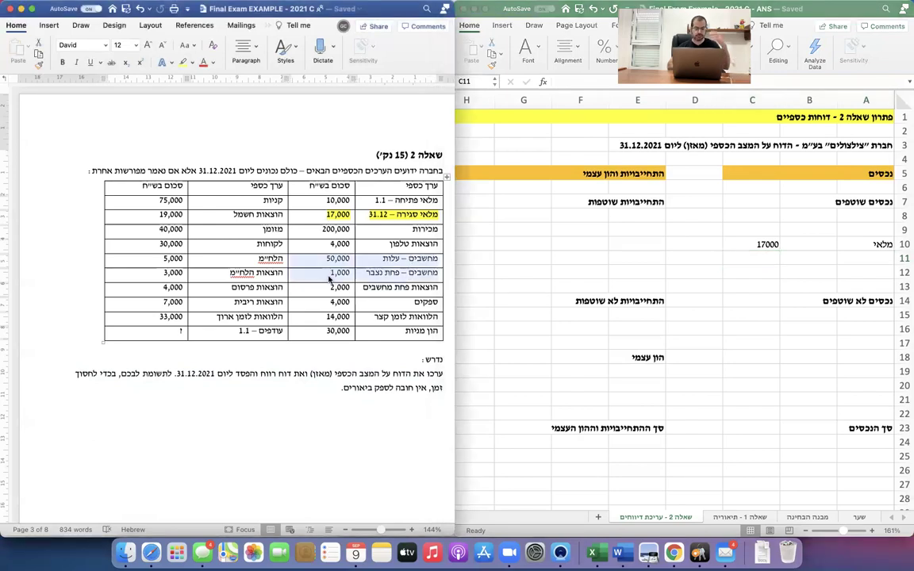
{"action": "key", "text": "Up"}
{"action": "key", "text": "Up"}
{"action": "key", "text": "Up"}
{"action": "key", "text": "Down"}
{"action": "key", "text": "Down"}
{"action": "key", "text": "Down"}
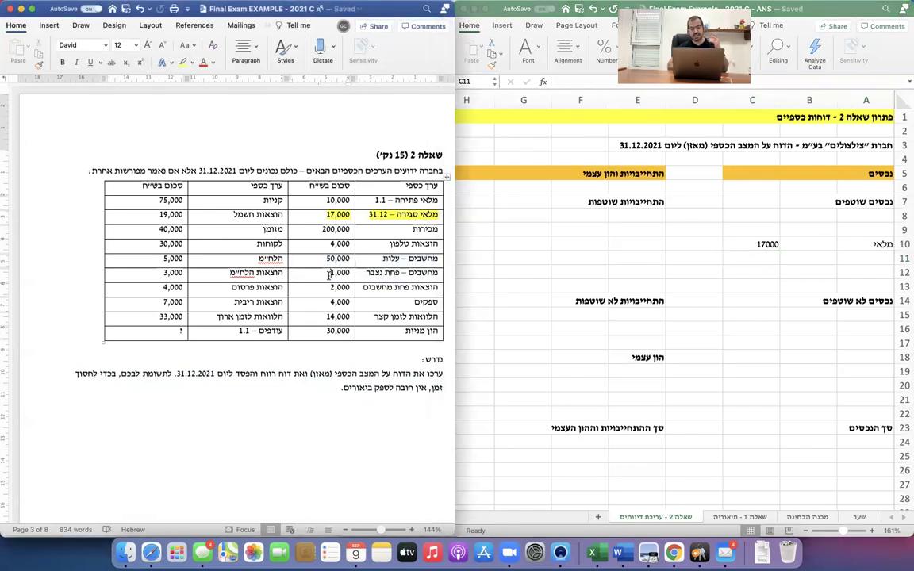
{"action": "key", "text": "shift+Down"}
{"action": "key", "text": "shift+Right"}
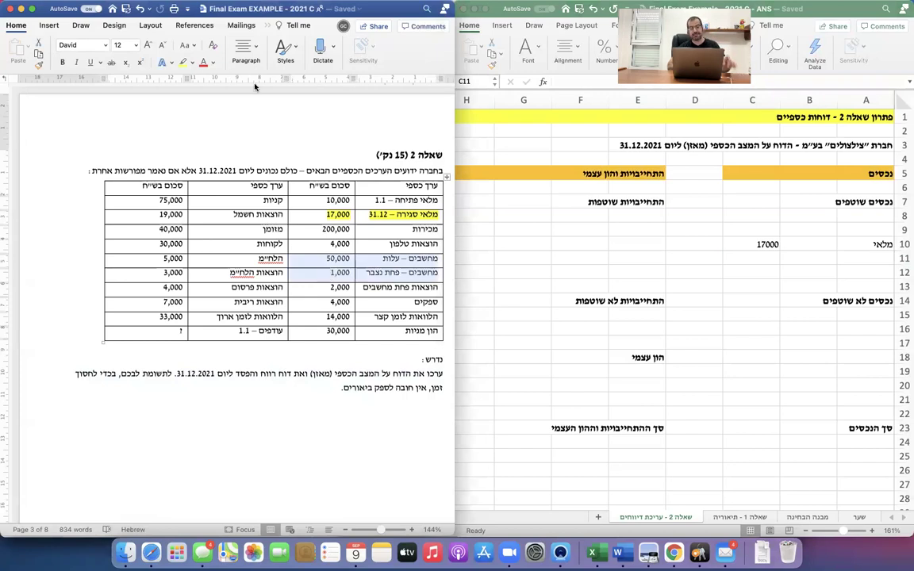
{"action": "left_click", "coordinate": [184, 62]}
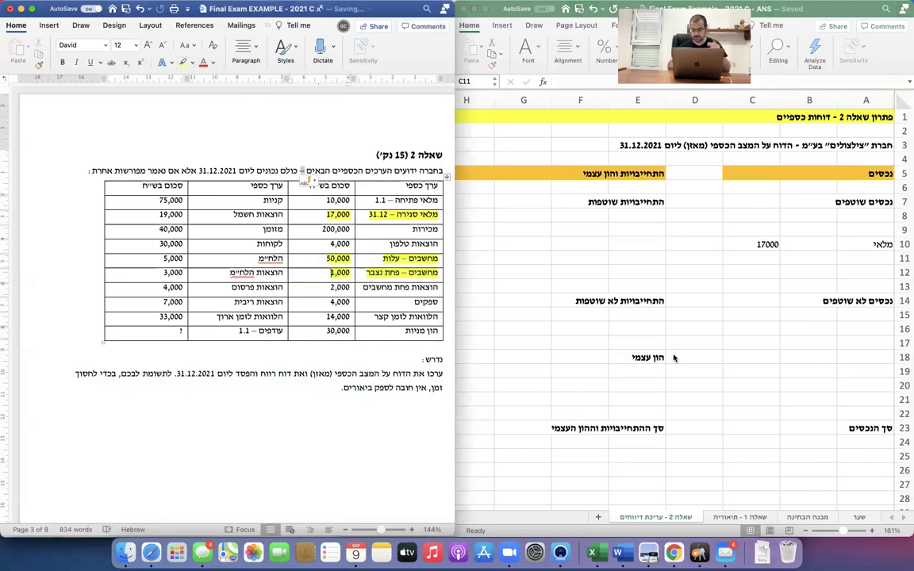
Step: In Excel, enter 'רכוש קבוע' in A15 under non-current assets and the formula =50000-1000 in C15
{"action": "left_click", "coordinate": [859, 317]}
{"action": "left_click", "coordinate": [860, 316]}
{"action": "type", "text": "רכוש קבוע"}
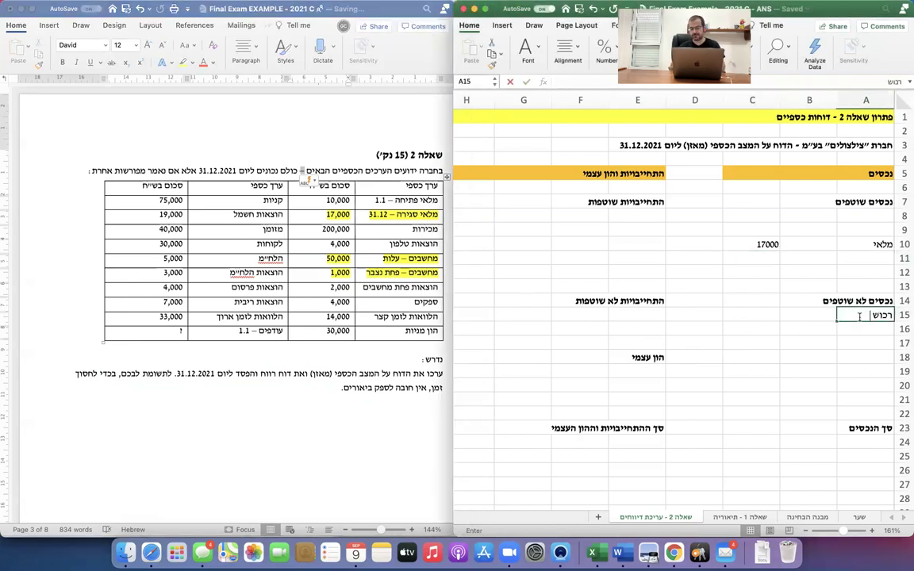
{"action": "key", "text": "Tab"}
{"action": "key", "text": "Tab"}
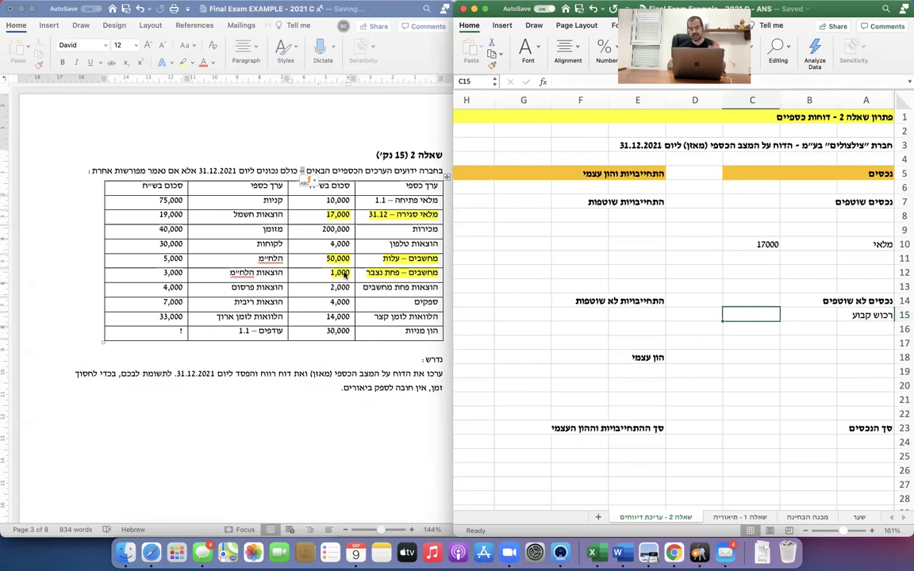
{"action": "type", "text": "=50000-"}
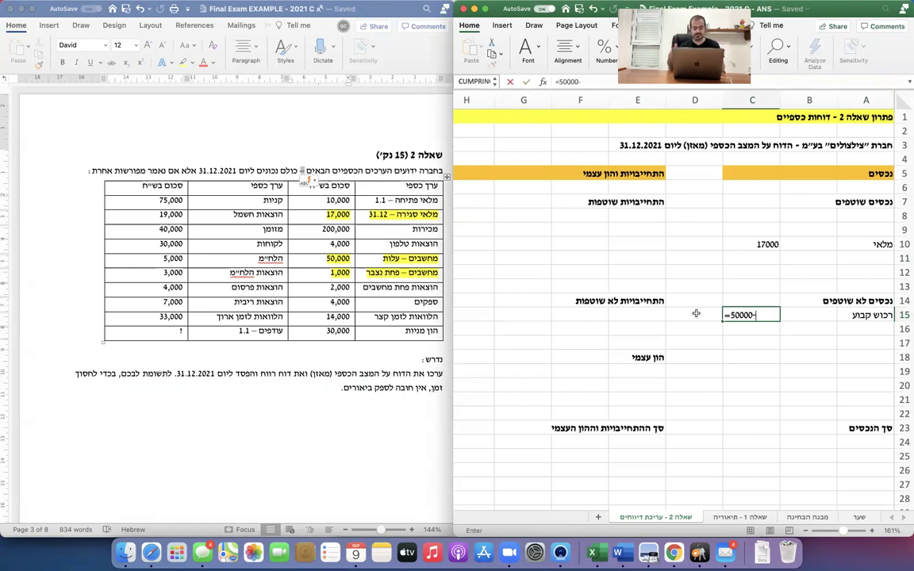
{"action": "type", "text": "1000"}
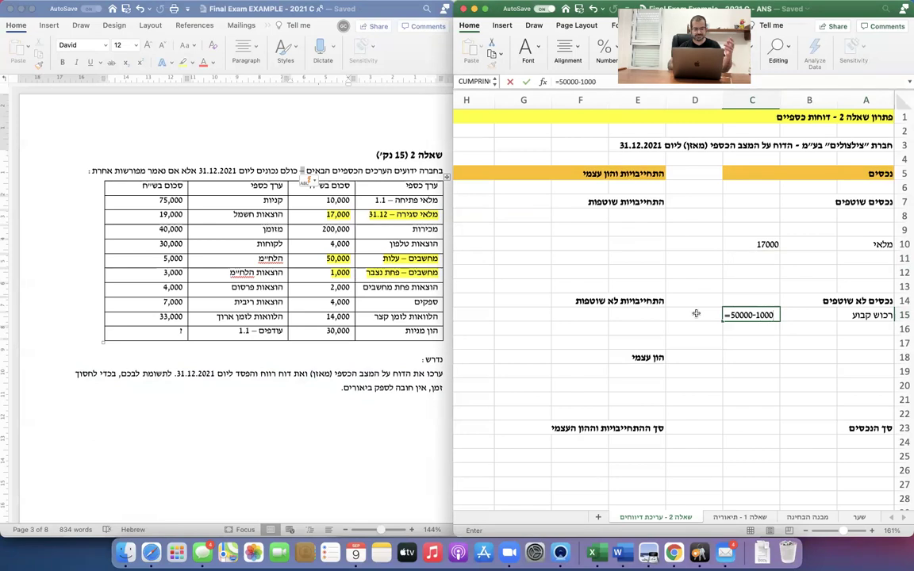
{"action": "key", "text": "Return"}
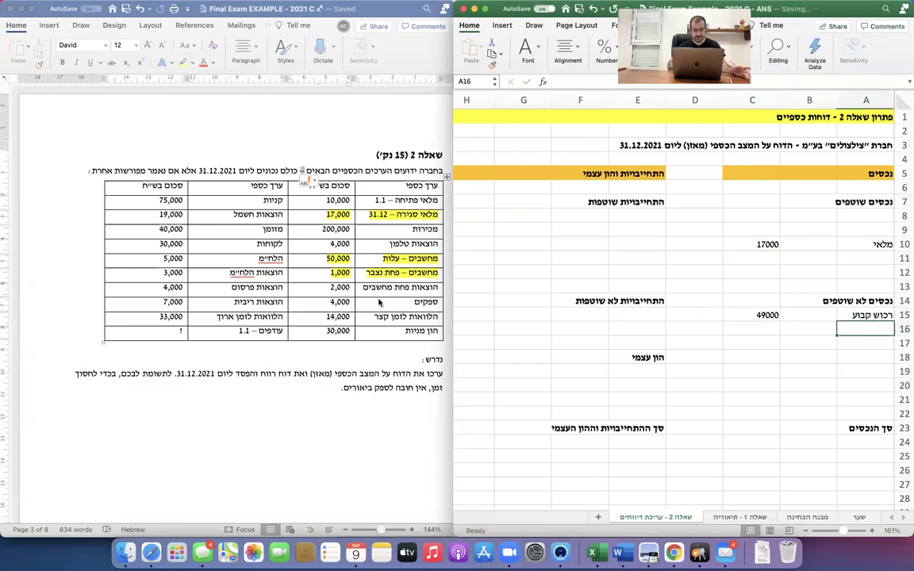
{"action": "left_click", "coordinate": [330, 304]}
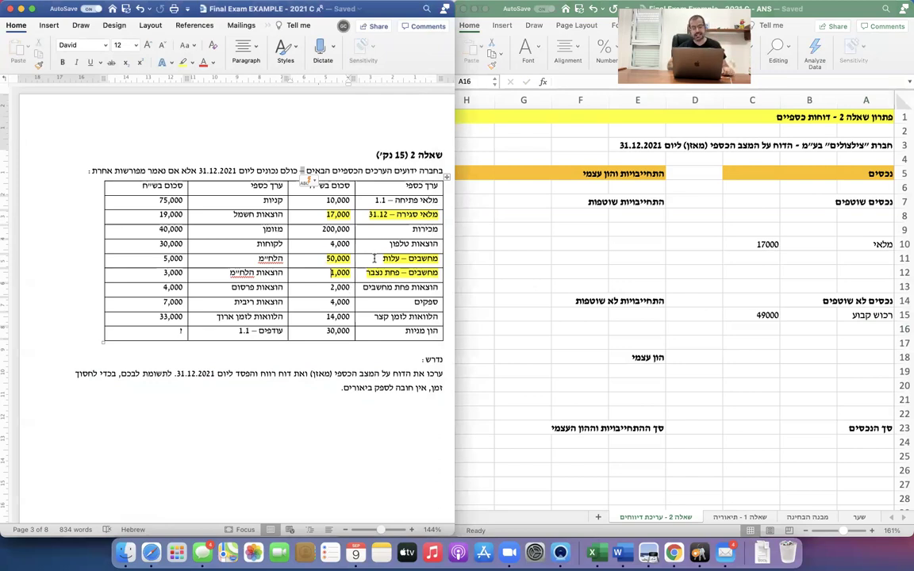
{"action": "left_click_drag", "start_coordinate": [374, 258], "coordinate": [336, 266]}
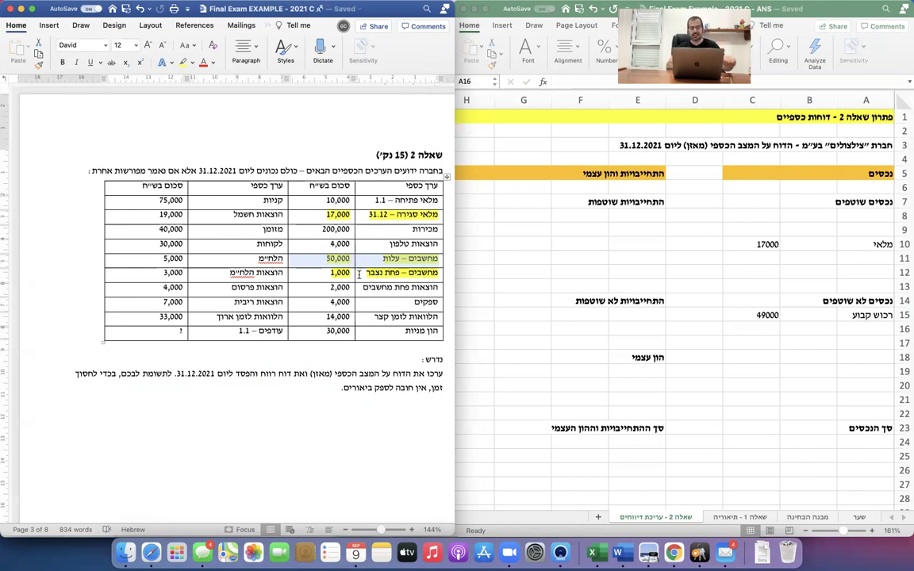
{"action": "left_click_drag", "start_coordinate": [382, 287], "coordinate": [315, 290]}
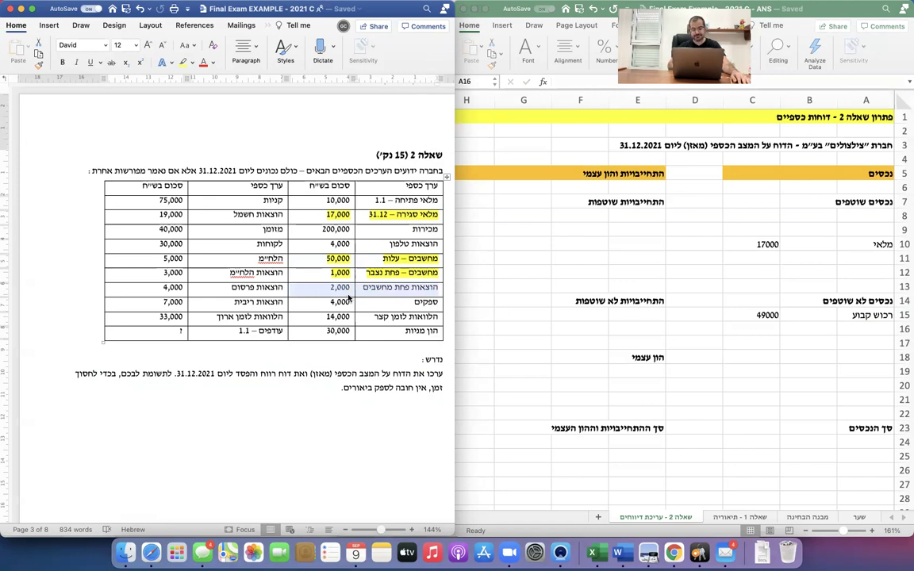
{"action": "left_click", "coordinate": [366, 300]}
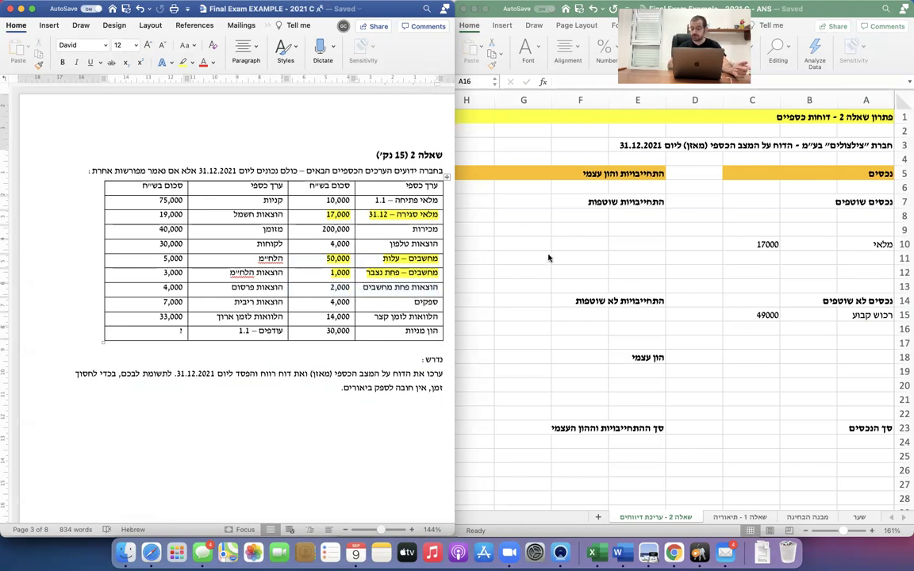
Step: Enter 'ספקים' in E9 and 4000 in G9 under current liabilities, and highlight the suppliers row yellow in the Word table
{"action": "left_click", "coordinate": [637, 231]}
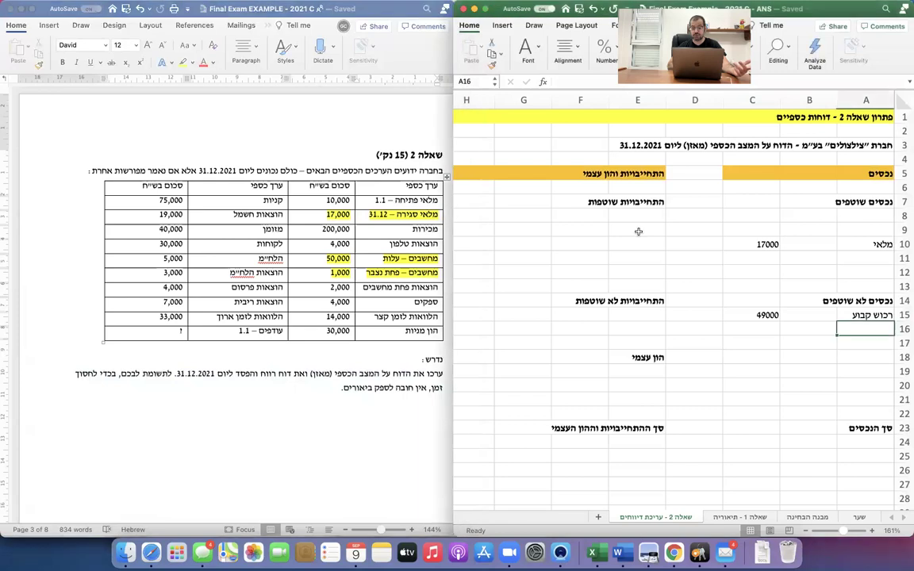
{"action": "type", "text": "ספקים"}
{"action": "key", "text": "Tab"}
{"action": "key", "text": "Tab"}
{"action": "type", "text": "4000"}
{"action": "key", "text": "Return"}
{"action": "left_click", "coordinate": [349, 307]}
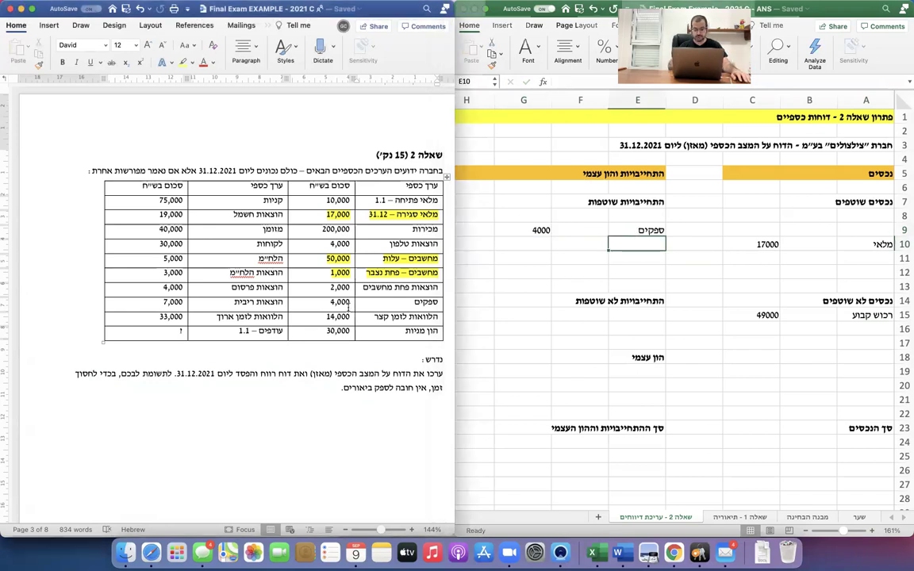
{"action": "left_click_drag", "start_coordinate": [349, 307], "coordinate": [397, 303]}
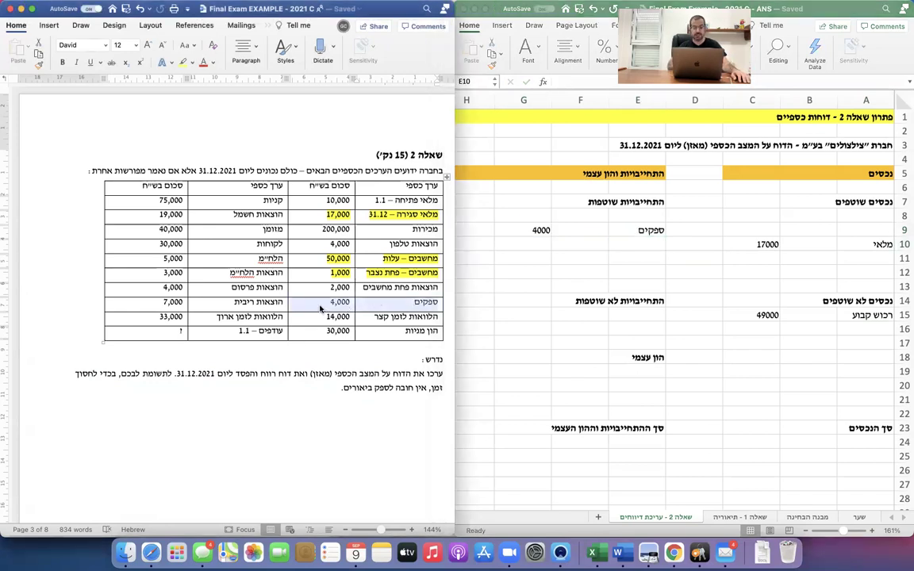
{"action": "left_click", "coordinate": [183, 63]}
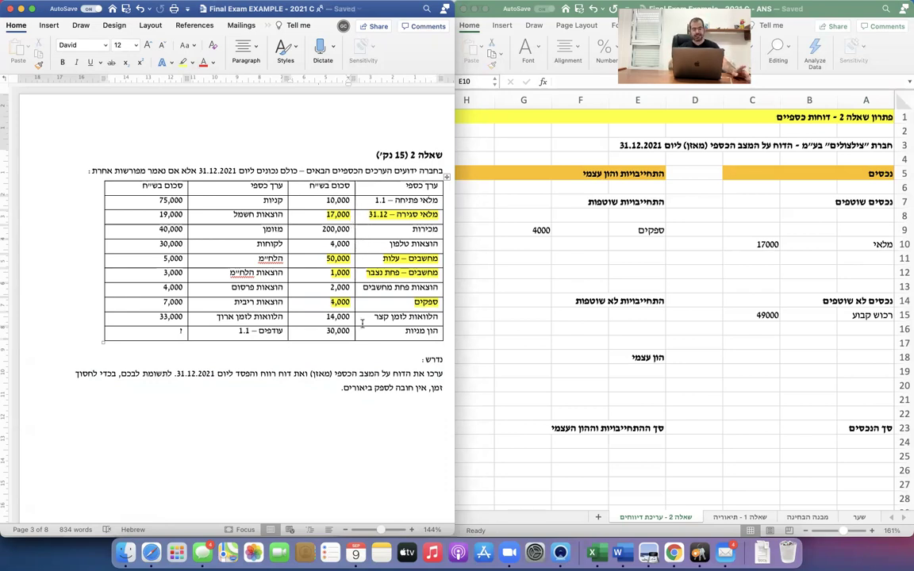
Step: Enter 'הלוואות לזמן קצר' in E8 and 14000 in G8, and highlight the short-term loans row yellow in the Word table
{"action": "left_click", "coordinate": [623, 214]}
{"action": "type", "text": "הלוו"}
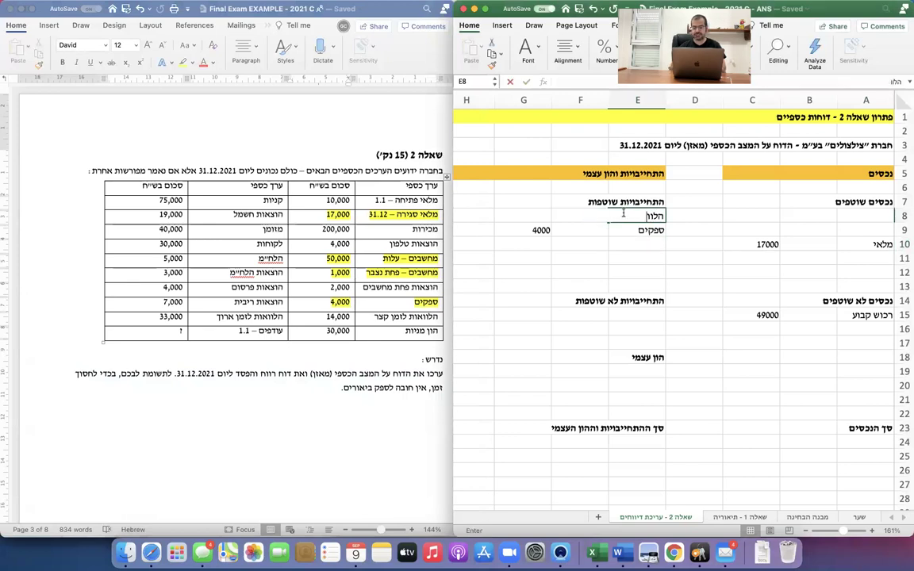
{"action": "type", "text": "אות לזמן קצר"}
{"action": "key", "text": "Tab"}
{"action": "key", "text": "Tab"}
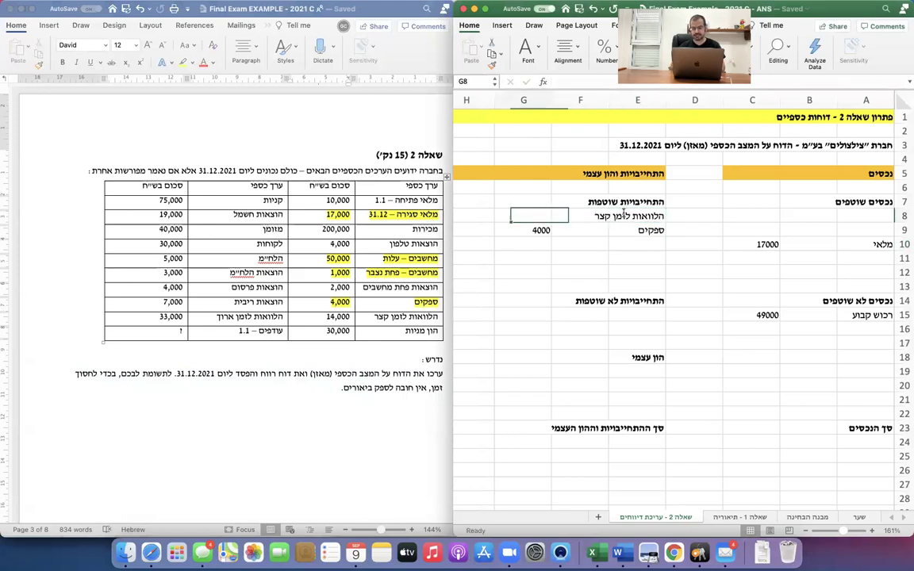
{"action": "type", "text": "1"}
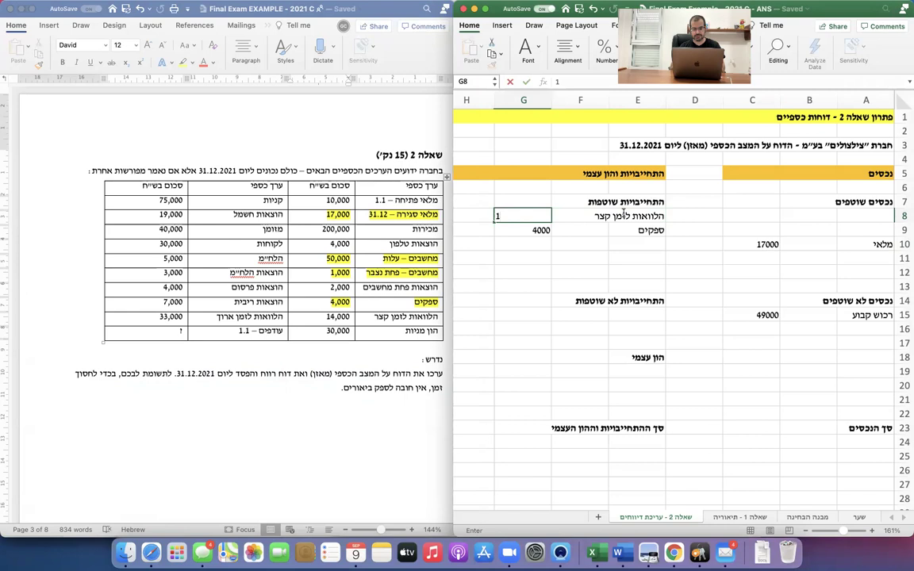
{"action": "type", "text": "5000"}
{"action": "key", "text": "Return"}
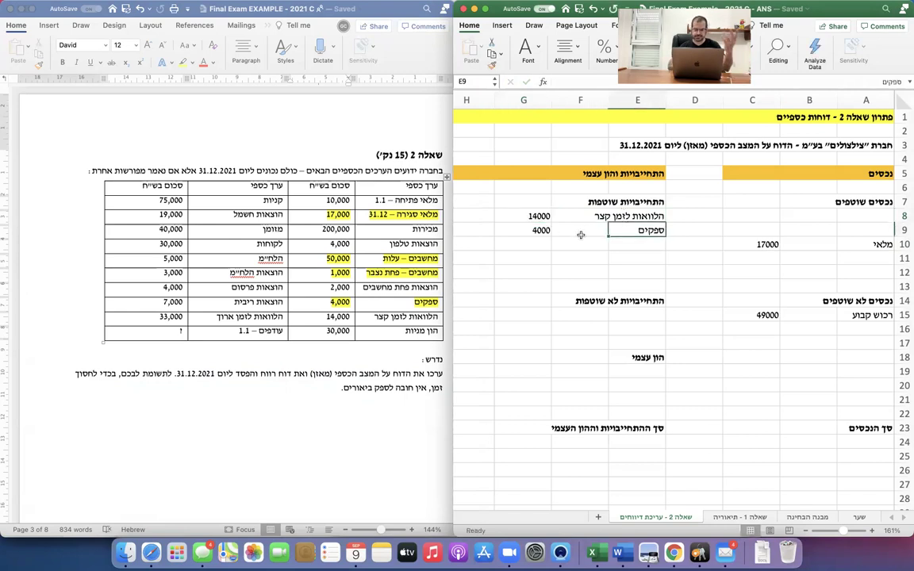
{"action": "left_click_drag", "start_coordinate": [361, 316], "coordinate": [326, 312]}
{"action": "left_click", "coordinate": [184, 62]}
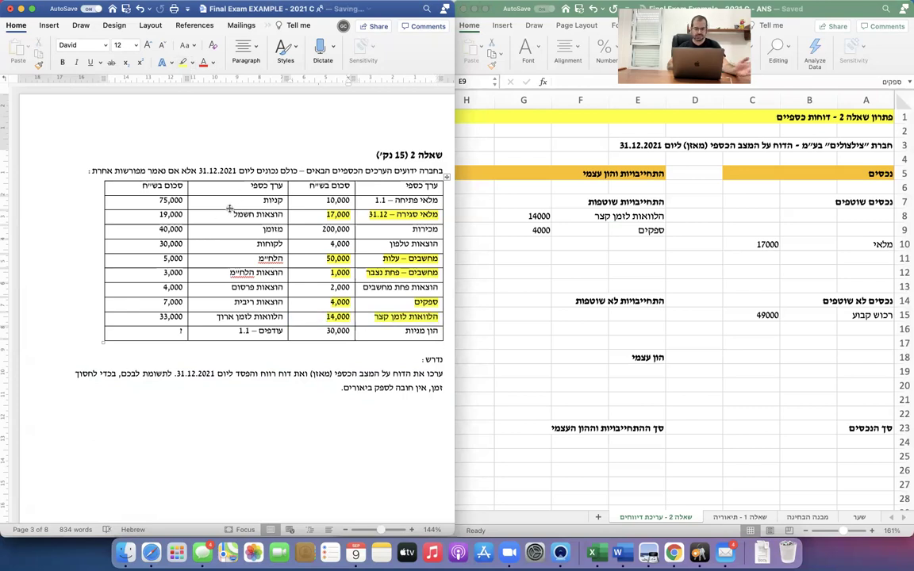
Step: Enter 'מזומן' in A8 and 40000 in C8 under current assets, and highlight the cash row yellow in the Word table
{"action": "left_click", "coordinate": [854, 219]}
{"action": "left_click", "coordinate": [854, 219]}
{"action": "type", "text": "מזומן"}
{"action": "key", "text": "Tab"}
{"action": "key", "text": "Tab"}
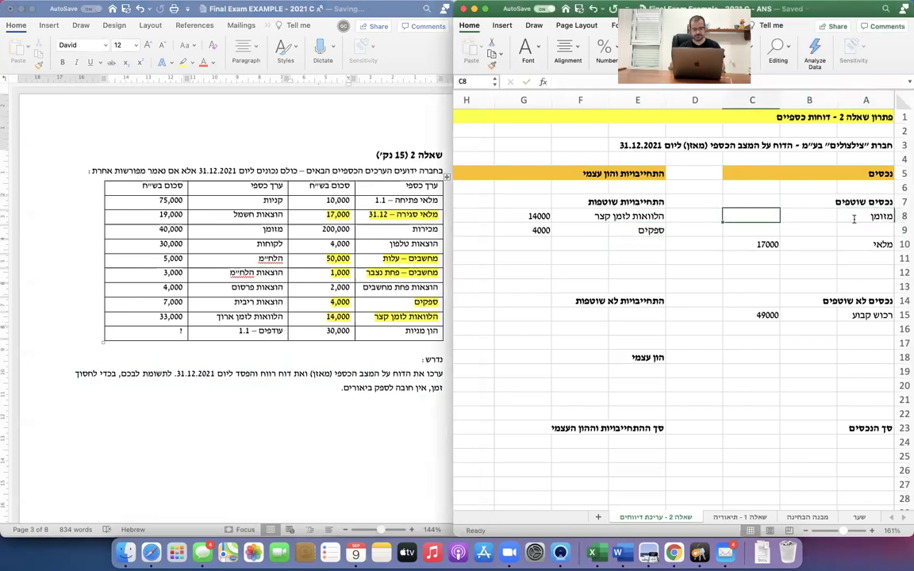
{"action": "type", "text": "40000"}
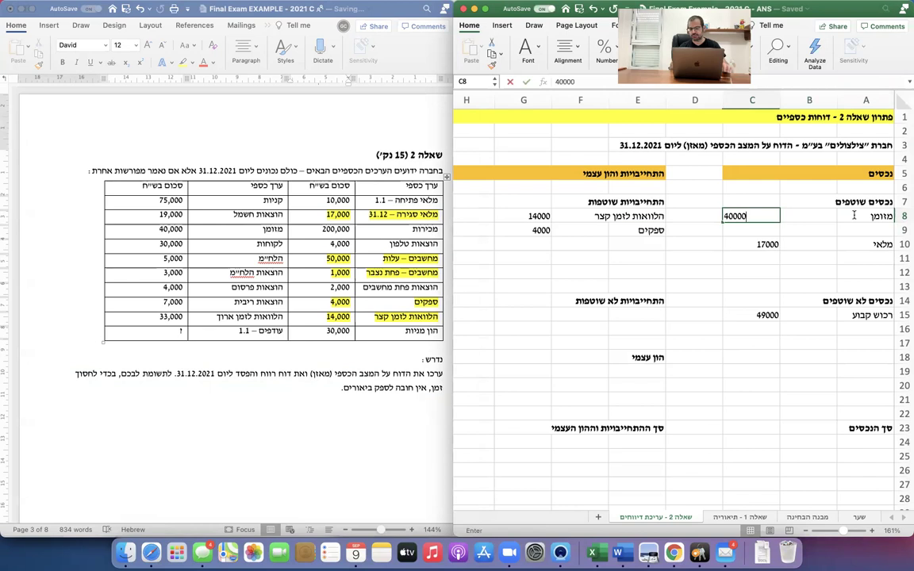
{"action": "key", "text": "Return"}
{"action": "left_click", "coordinate": [241, 255]}
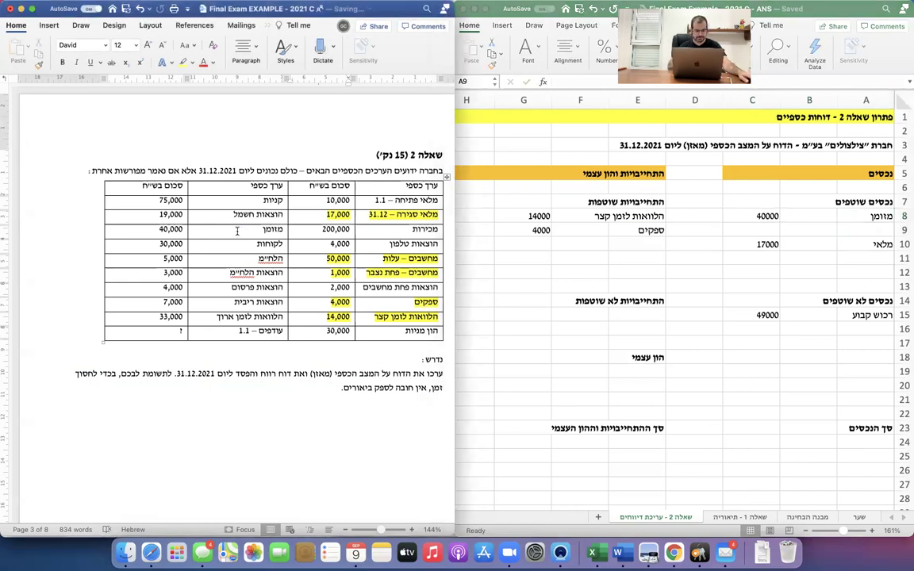
{"action": "left_click_drag", "start_coordinate": [218, 229], "coordinate": [143, 229]}
{"action": "left_click", "coordinate": [184, 61]}
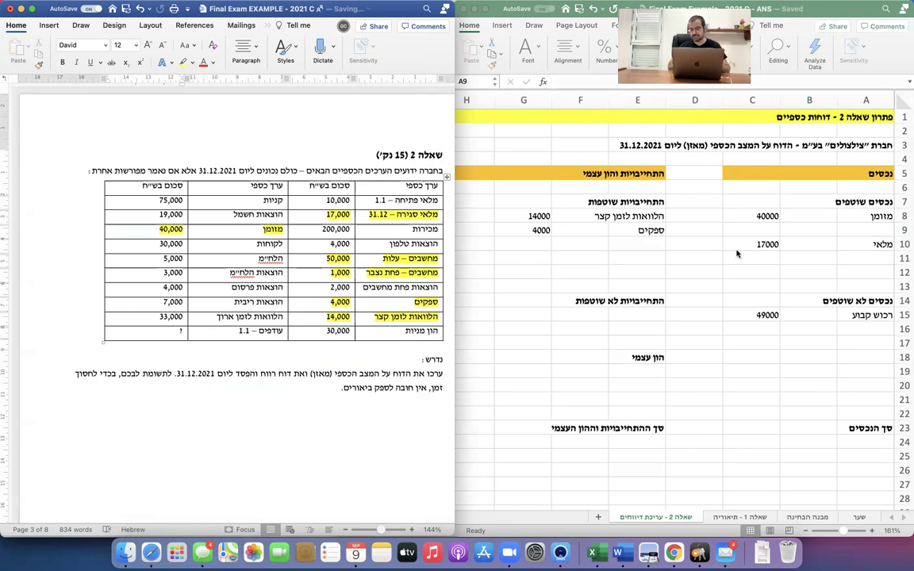
Step: Enter the customers label 'לקוחות' in Excel cell A9 under current assets
{"action": "left_click", "coordinate": [777, 208]}
{"action": "type", "text": "לקוחות"}
{"action": "key", "text": "Tab"}
{"action": "key", "text": "Tab"}
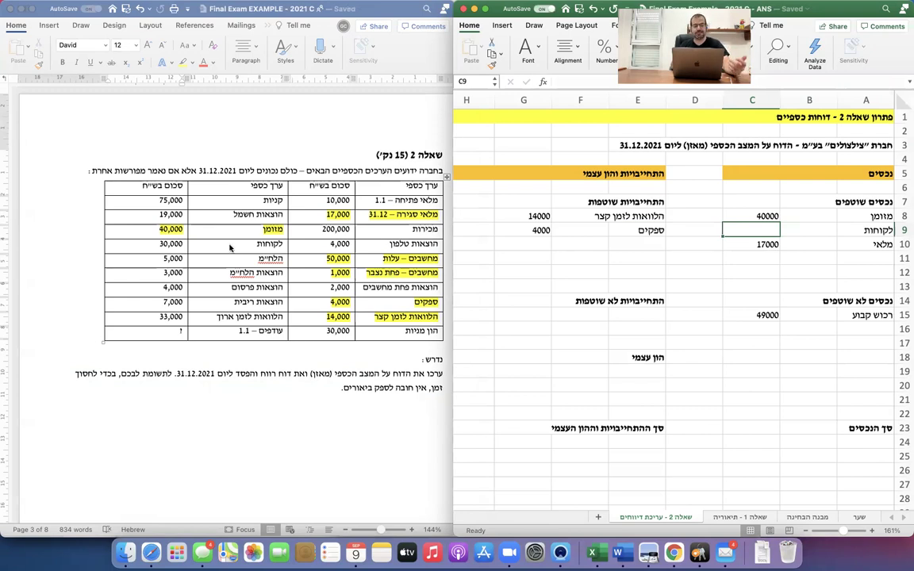
Step: Enter =30000-5000 in C9 for customers, and highlight the customers and doubtful debt allowance rows yellow in the Word table
{"action": "left_click", "coordinate": [229, 245]}
{"action": "left_click_drag", "start_coordinate": [229, 245], "coordinate": [160, 254]}
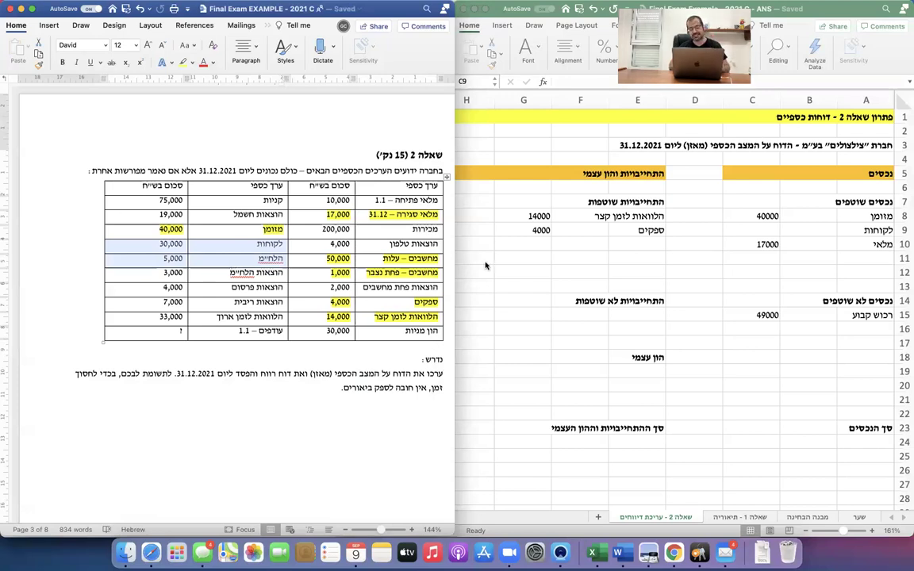
{"action": "left_click", "coordinate": [747, 231]}
{"action": "type", "text": "="}
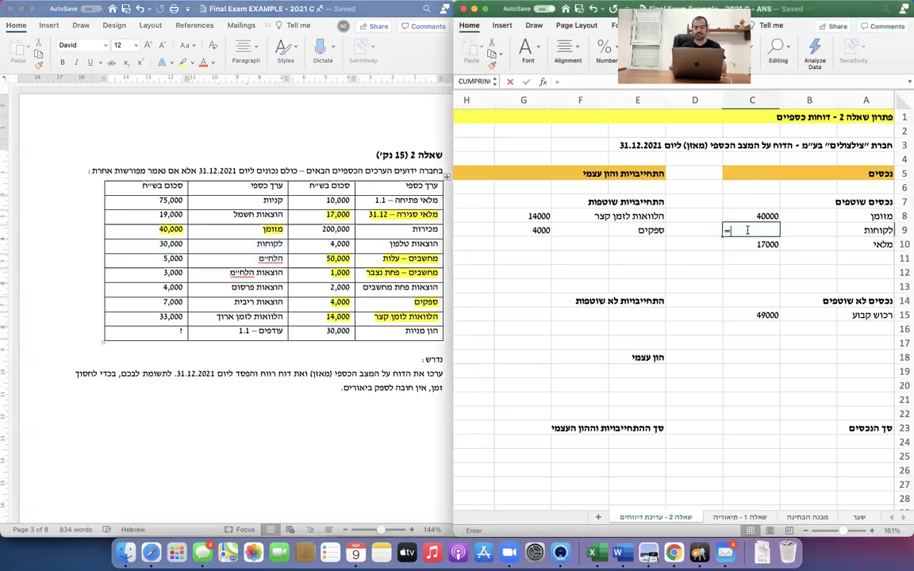
{"action": "type", "text": "30000"}
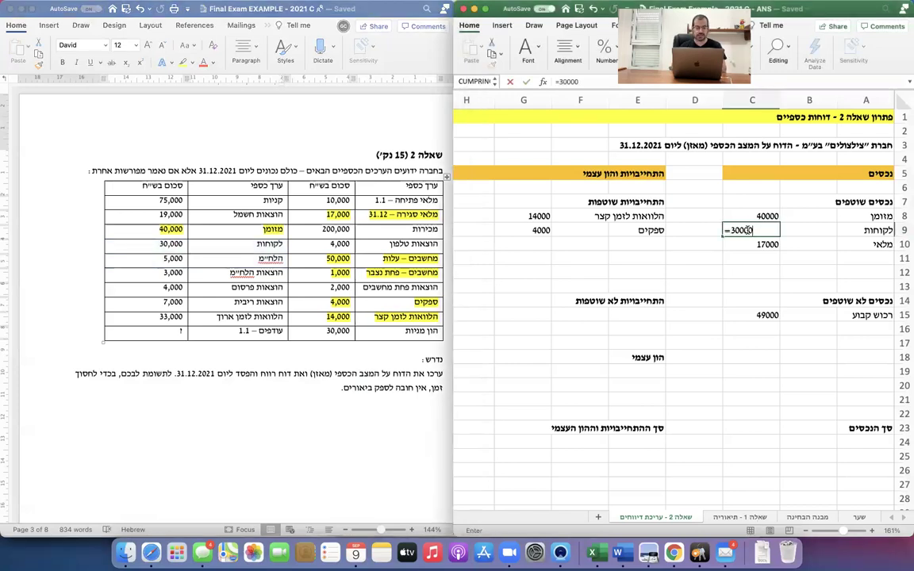
{"action": "type", "text": "-5000"}
{"action": "key", "text": "Return"}
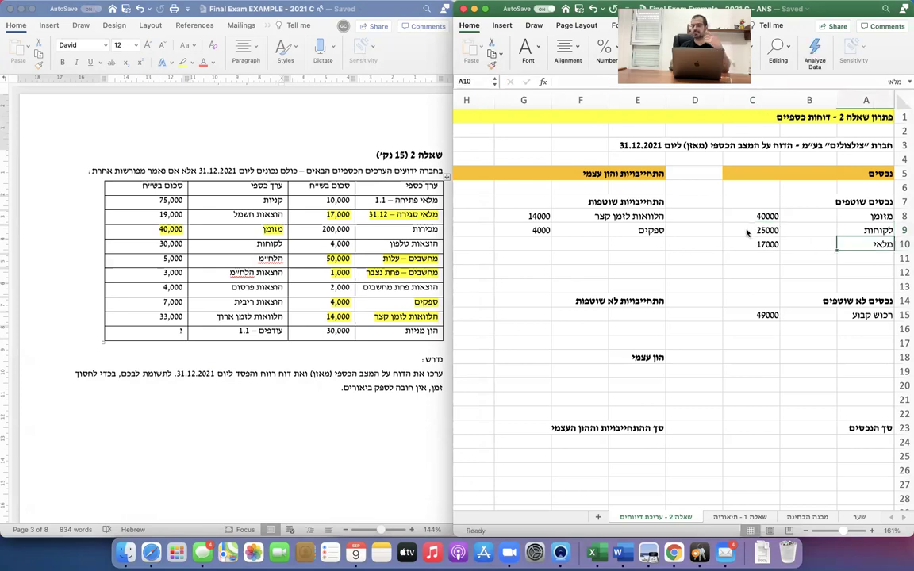
{"action": "left_click_drag", "start_coordinate": [264, 236], "coordinate": [290, 255]}
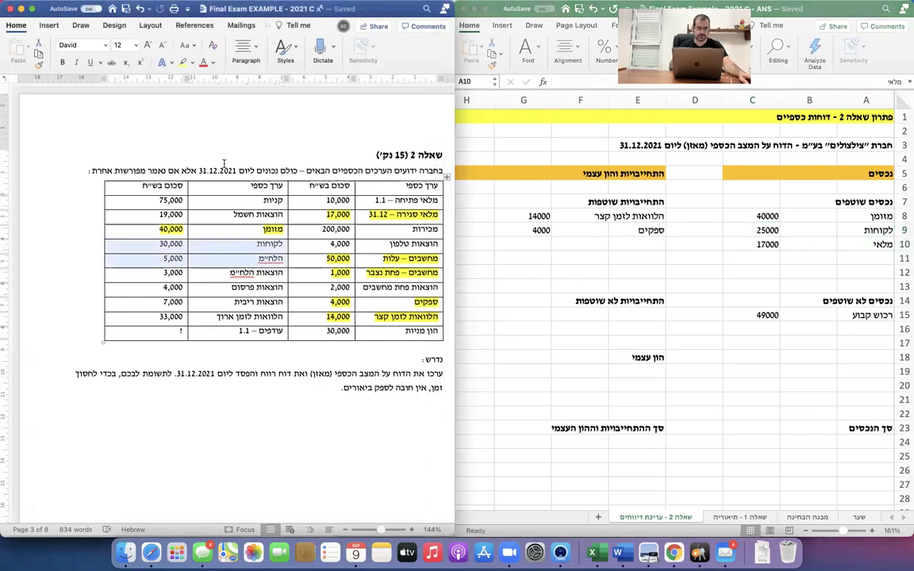
{"action": "left_click", "coordinate": [181, 64]}
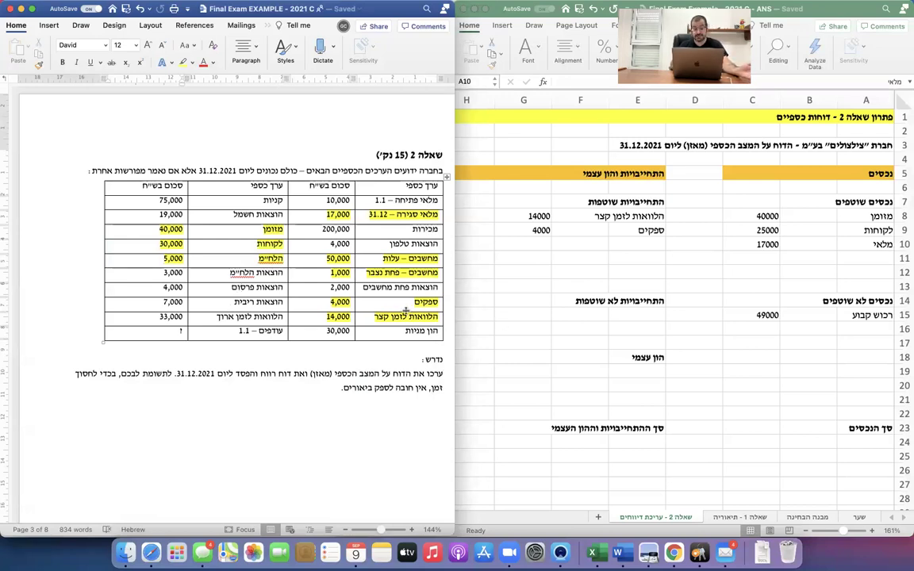
Step: Enter 'הלוואות לזמן ארוך' in Excel cell E15 and 33000 in G15, and highlight the long-term loans row yellow in the Word table
{"action": "left_click", "coordinate": [615, 317]}
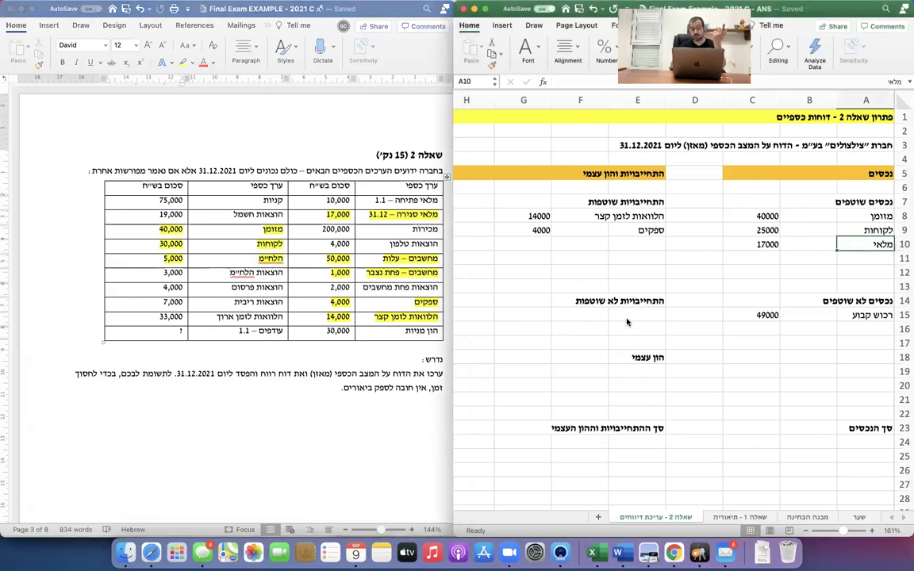
{"action": "type", "text": "הלוואות לזמן ארוך"}
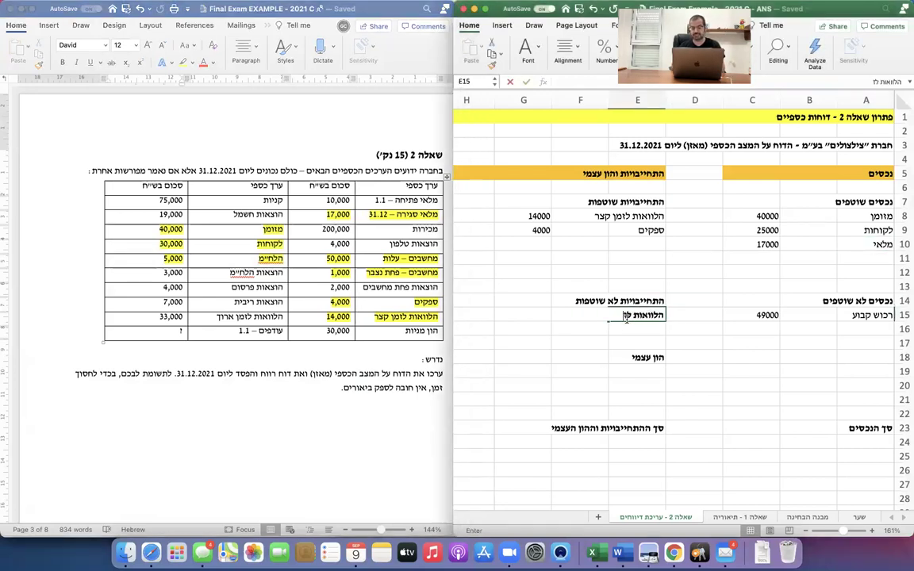
{"action": "key", "text": "Tab"}
{"action": "key", "text": "Tab"}
{"action": "type", "text": "33000"}
{"action": "left_click", "coordinate": [627, 317]}
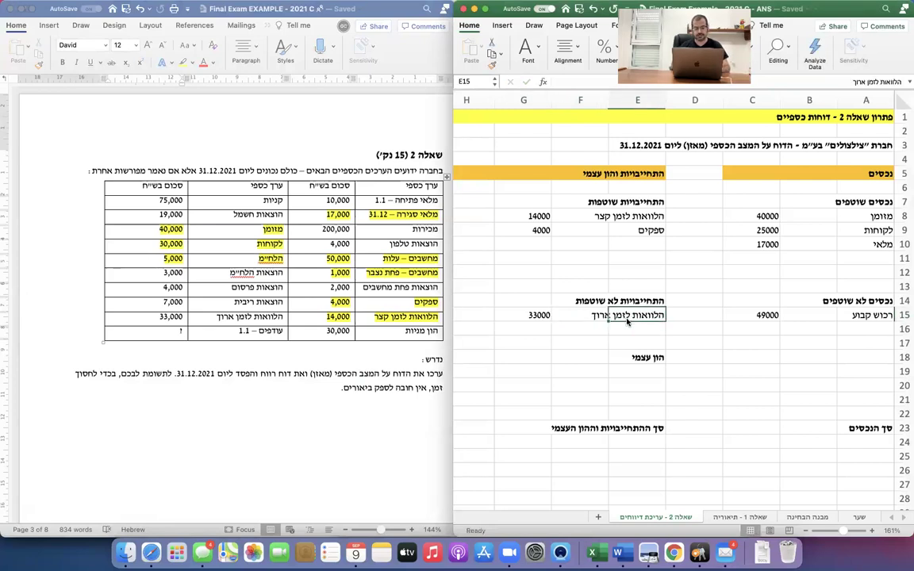
{"action": "left_click", "coordinate": [203, 320]}
{"action": "left_click_drag", "start_coordinate": [207, 317], "coordinate": [136, 317]}
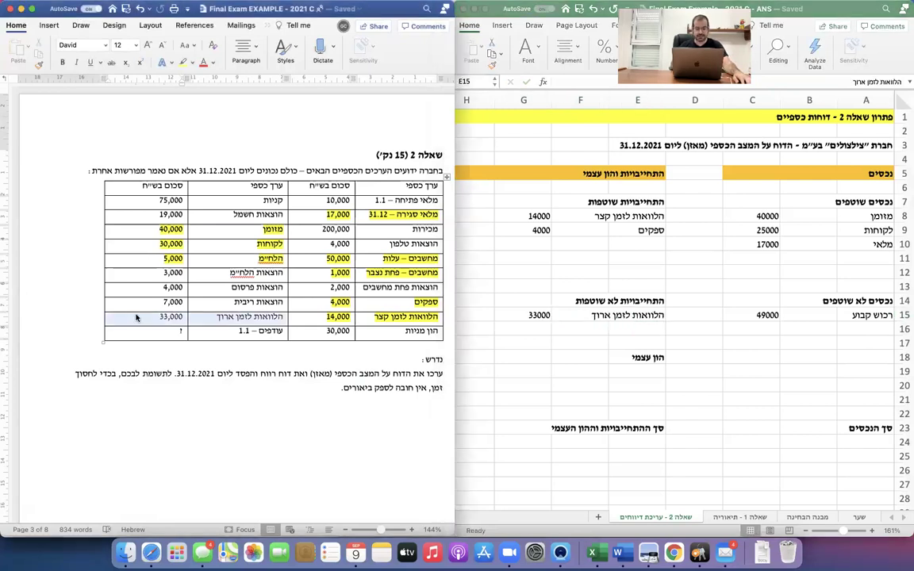
{"action": "left_click", "coordinate": [182, 62]}
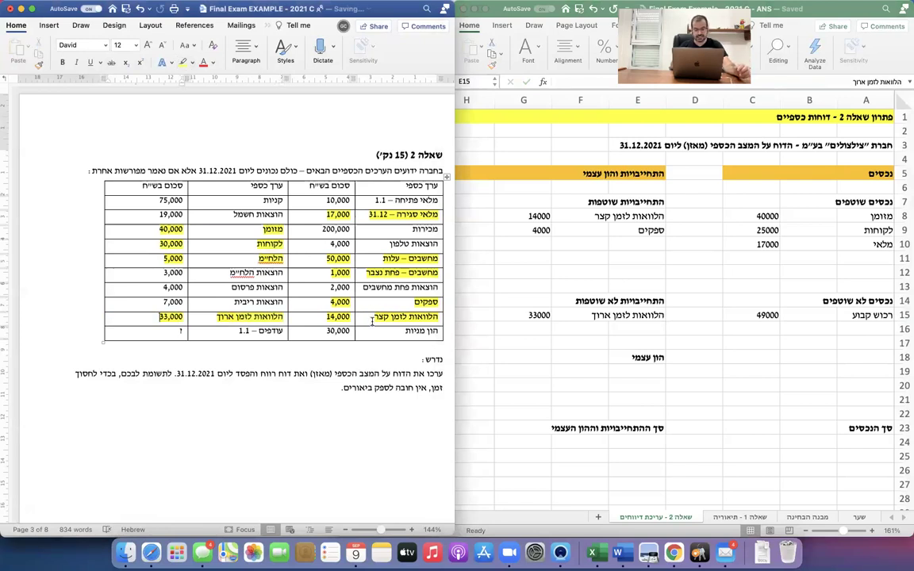
Step: Highlight the share capital label 'הון מניות' and its amount yellow in the Word table
{"action": "left_click", "coordinate": [334, 318]}
{"action": "key", "text": "Return"}
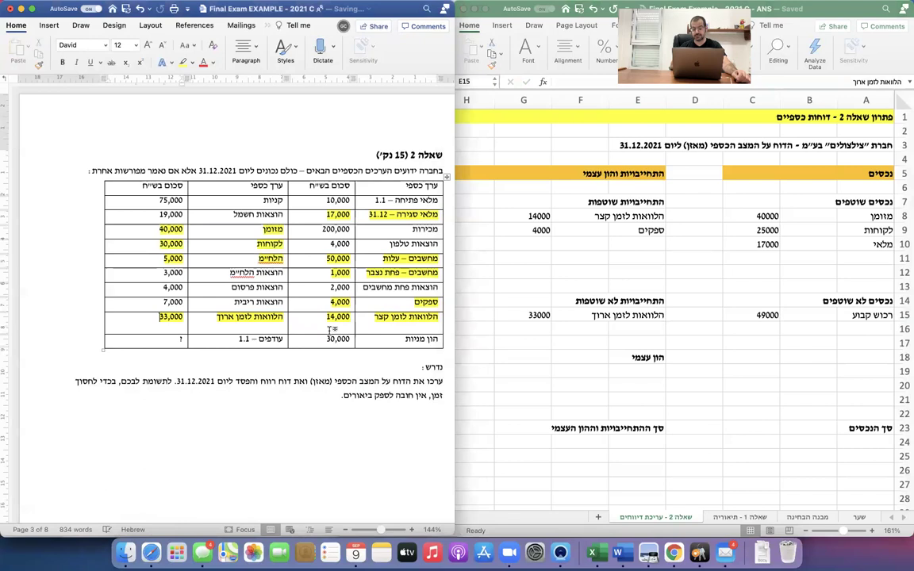
{"action": "key", "text": "BackSpace"}
{"action": "triple_click", "coordinate": [329, 331]}
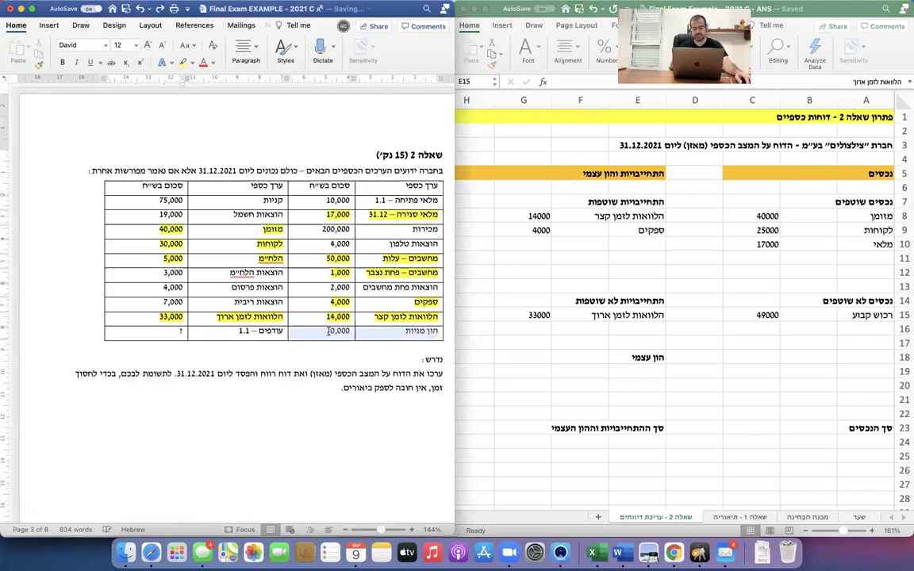
{"action": "left_click", "coordinate": [184, 62]}
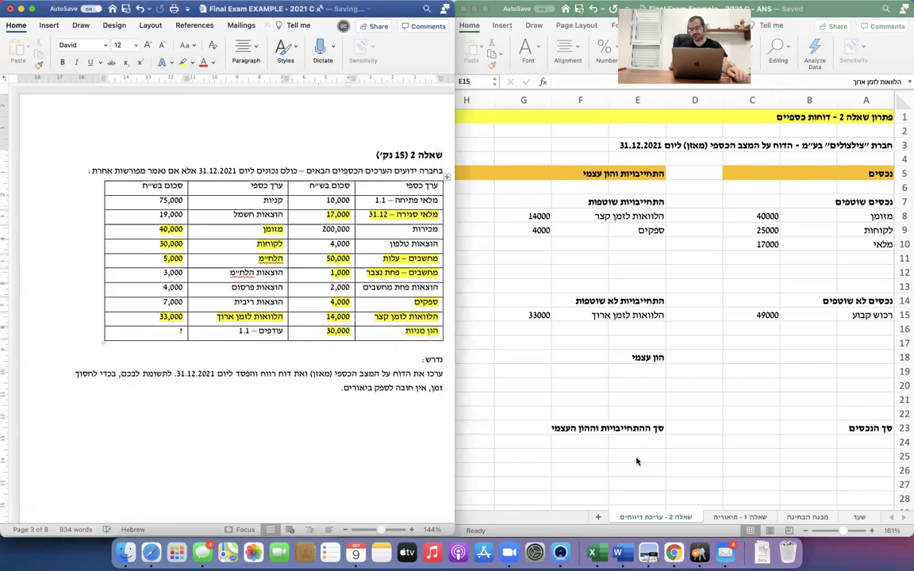
Step: Enter 'הון מניות' in Excel cell E24 and 30000 in G24
{"action": "left_click", "coordinate": [635, 443]}
{"action": "type", "text": "הון מניות"}
{"action": "key", "text": "Tab"}
{"action": "key", "text": "Tab"}
{"action": "type", "text": "30,0"}
{"action": "key", "text": "BackSpace"}
{"action": "key", "text": "BackSpace"}
{"action": "type", "text": "000"}
{"action": "key", "text": "Return"}
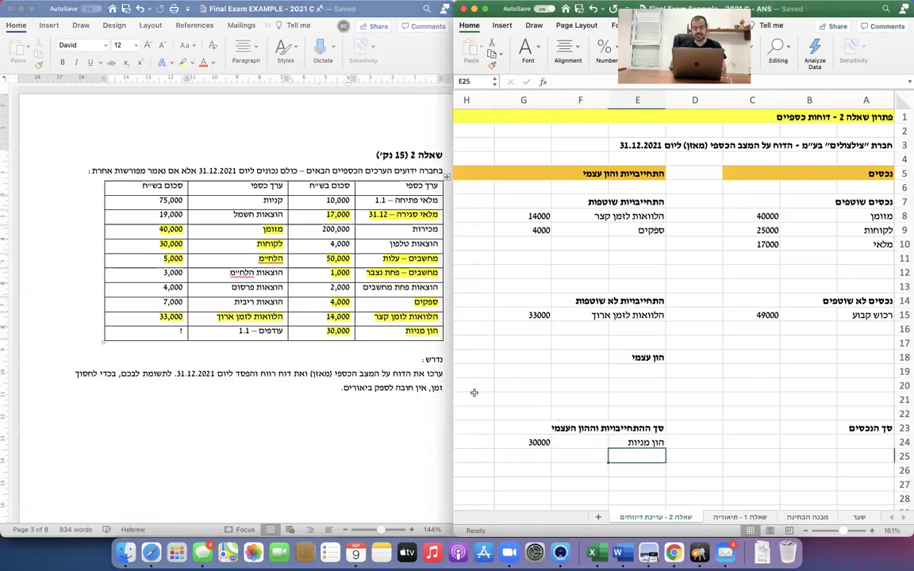
Step: Highlight the opening retained earnings row yellow in the Word table, and enter 'עודפים' in Excel cell E25 and ? in G25
{"action": "left_click", "coordinate": [220, 335]}
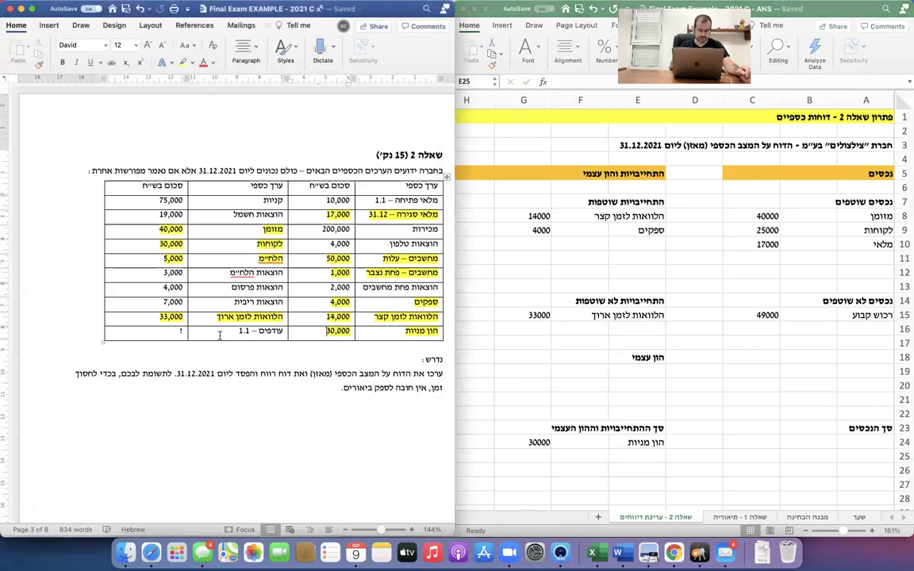
{"action": "left_click_drag", "start_coordinate": [215, 335], "coordinate": [163, 333]}
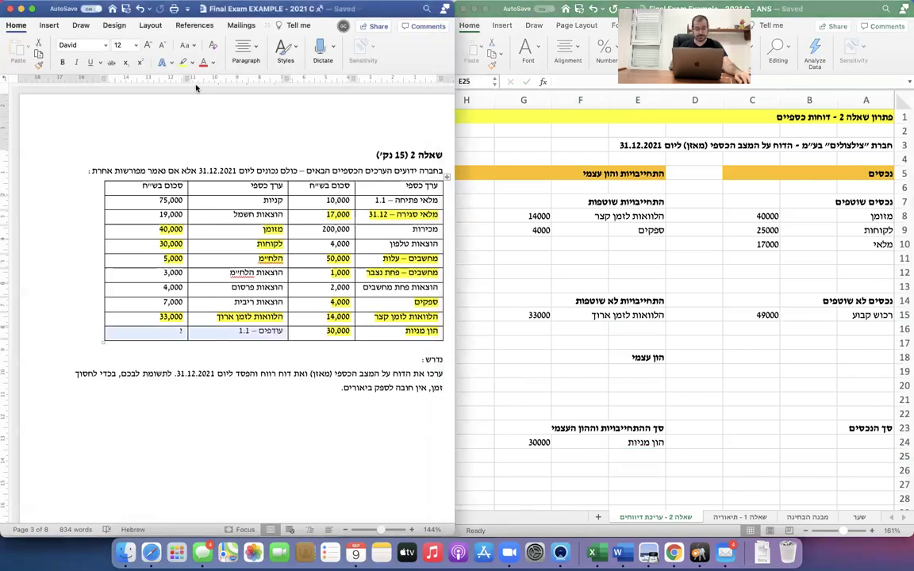
{"action": "left_click", "coordinate": [183, 62]}
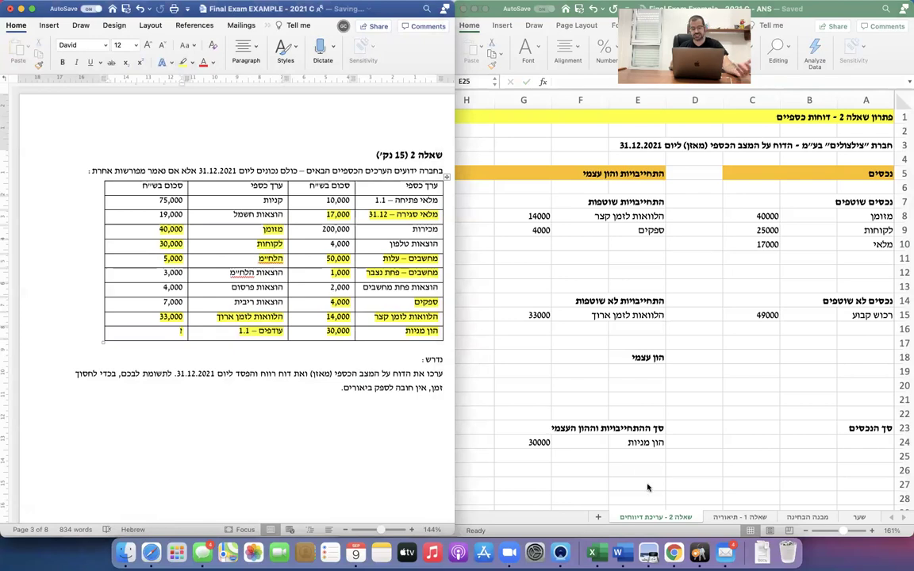
{"action": "left_click", "coordinate": [638, 459]}
{"action": "type", "text": "עודפים"}
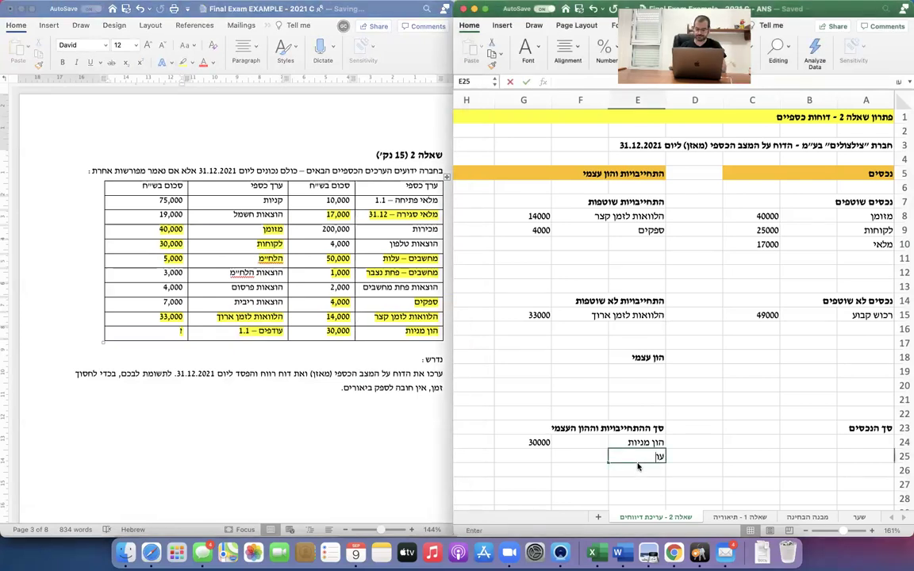
{"action": "key", "text": "Tab"}
{"action": "key", "text": "Tab"}
{"action": "type", "text": "?"}
{"action": "key", "text": "Return"}
Step: Right-align the question mark in cell G25
{"action": "left_click", "coordinate": [524, 457]}
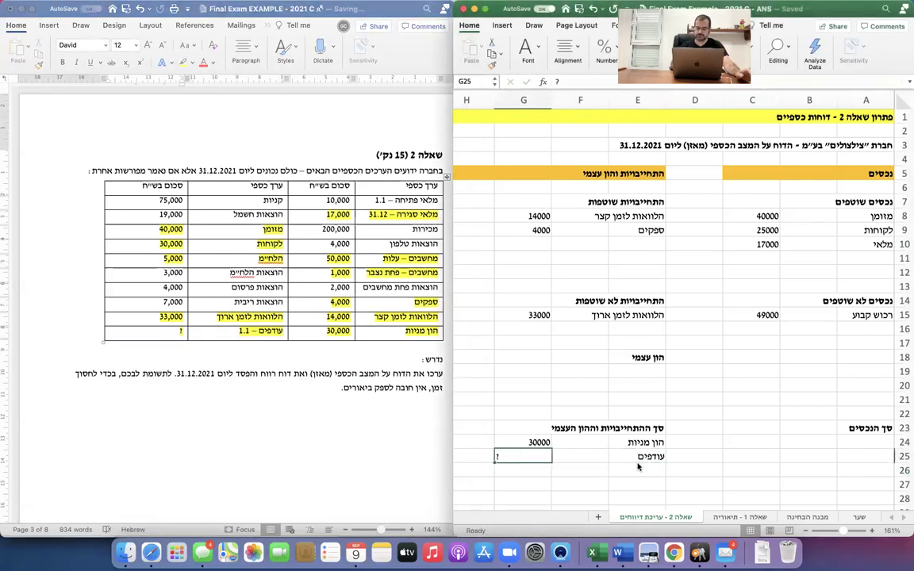
{"action": "left_click", "coordinate": [568, 54]}
{"action": "left_click", "coordinate": [516, 96]}
Step: Examine the unhighlighted opening inventory, sales and telephone expense items in the Word table, and look over the Excel balance sheet
{"action": "left_click", "coordinate": [310, 226]}
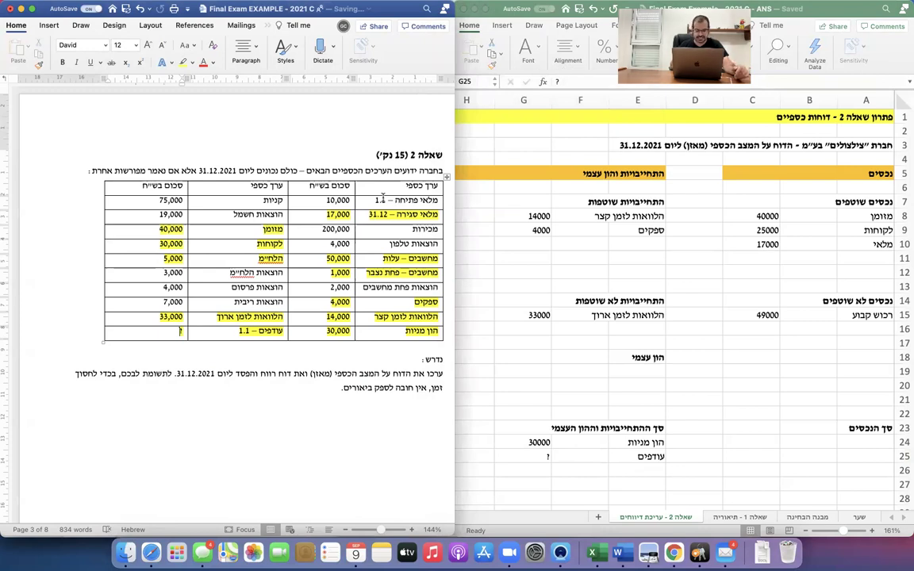
{"action": "triple_click", "coordinate": [345, 201]}
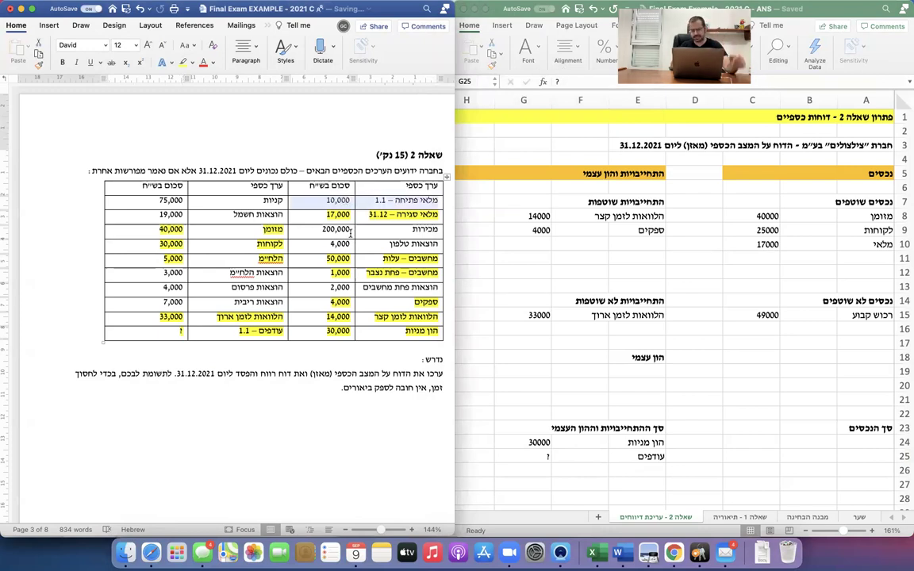
{"action": "left_click_drag", "start_coordinate": [369, 230], "coordinate": [314, 232]}
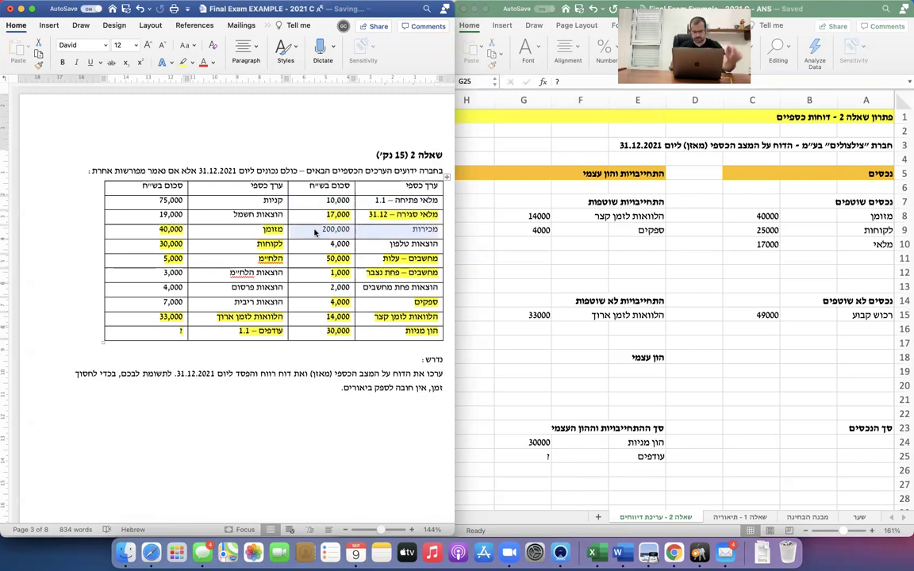
{"action": "left_click_drag", "start_coordinate": [365, 247], "coordinate": [312, 248]}
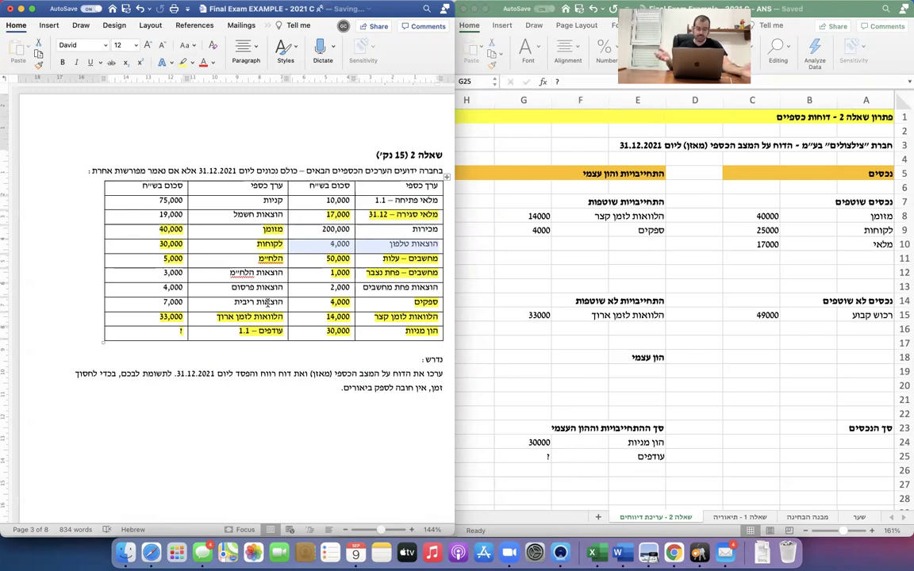
{"action": "left_click", "coordinate": [688, 392]}
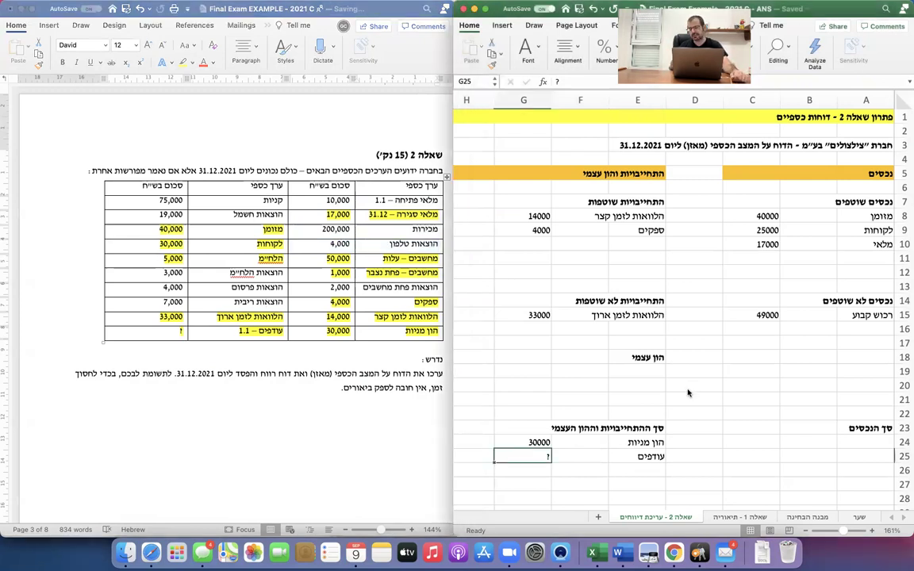
{"action": "scroll", "coordinate": [688, 392], "scroll_direction": "down", "scroll_amount": 3}
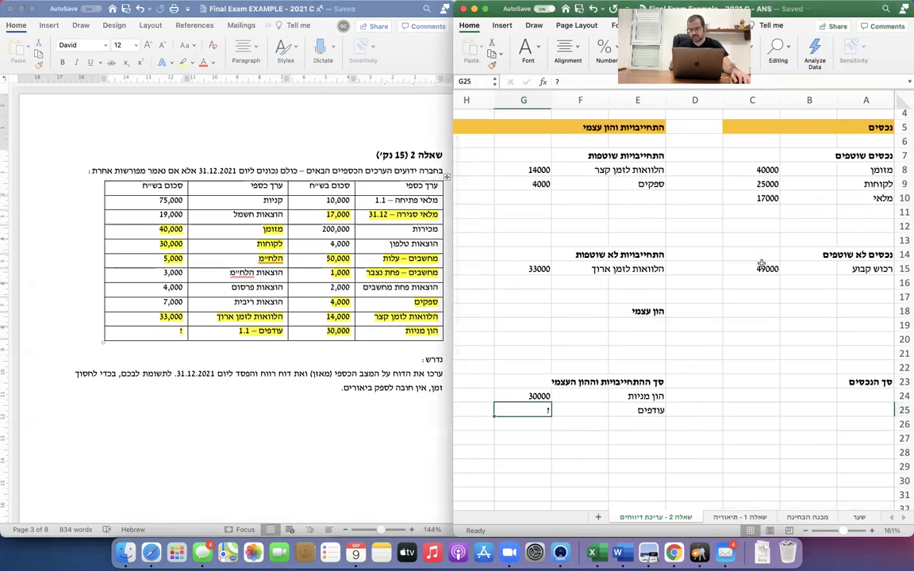
{"action": "scroll", "coordinate": [761, 263], "scroll_direction": "up", "scroll_amount": 3}
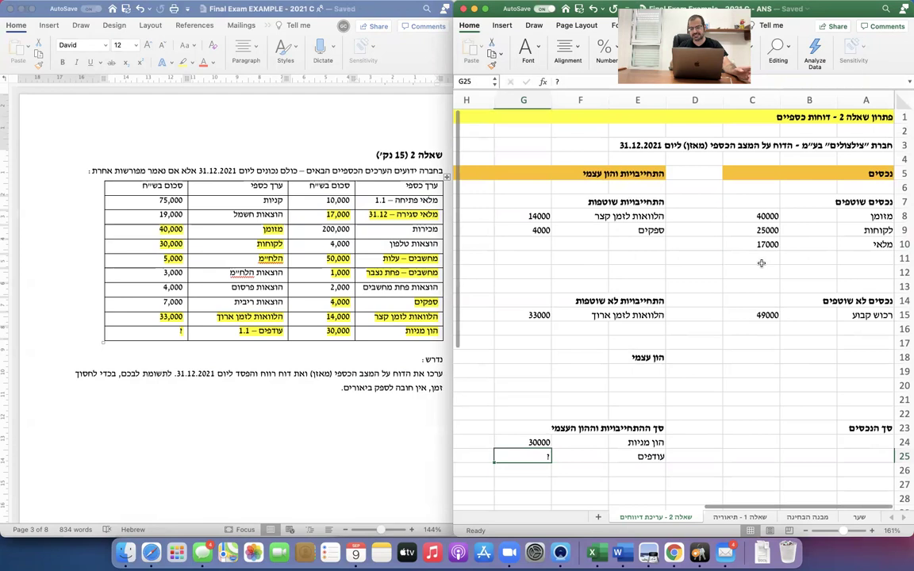
Step: Enter 'סה״כ' in A11 and total the current assets in C11 with =SUM(C8:C10)
{"action": "left_click", "coordinate": [761, 262]}
{"action": "left_click", "coordinate": [857, 255]}
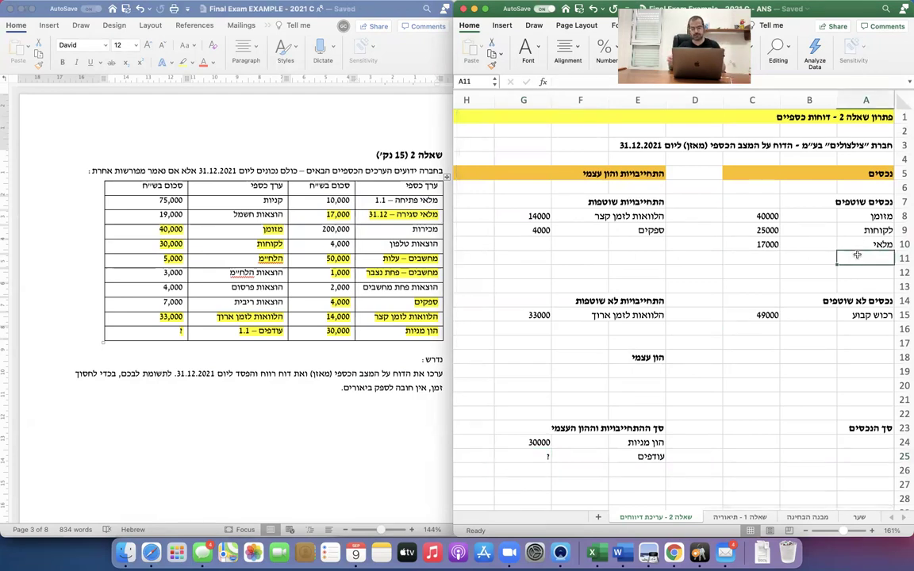
{"action": "type", "text": "סה״כ"}
{"action": "key", "text": "Tab"}
{"action": "key", "text": "Tab"}
{"action": "type", "text": "="}
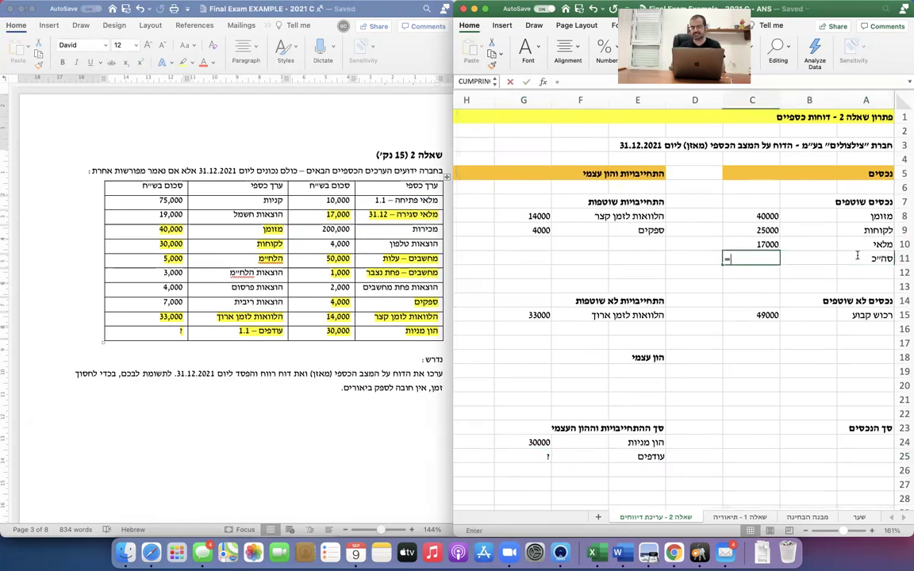
{"action": "type", "text": "sum("}
{"action": "key", "text": "Up"}
{"action": "key", "text": "shift+Up"}
{"action": "key", "text": "shift+Up"}
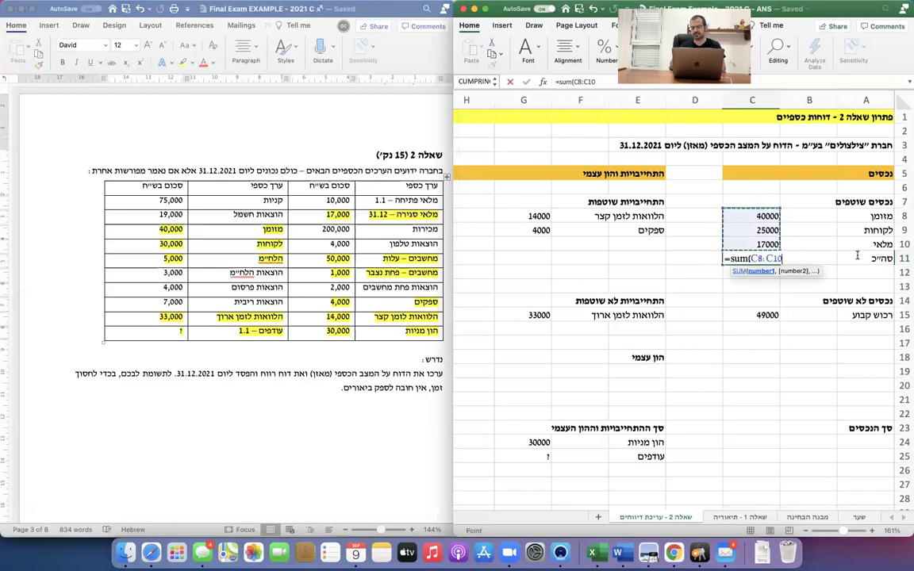
{"action": "type", "text": ")"}
{"action": "left_click", "coordinate": [526, 82]}
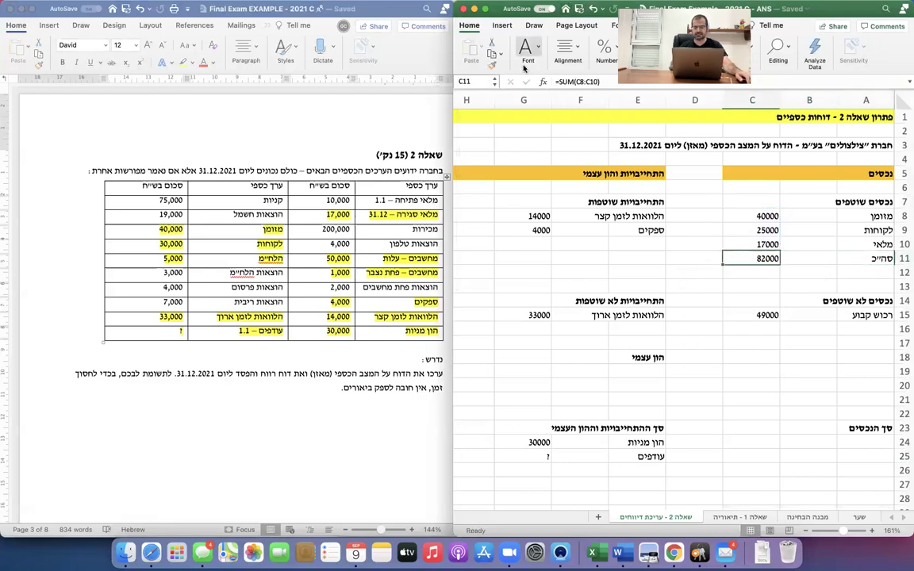
Step: Apply a Thick Box Border to the current assets total in C11
{"action": "left_click", "coordinate": [537, 49]}
{"action": "left_click", "coordinate": [532, 96]}
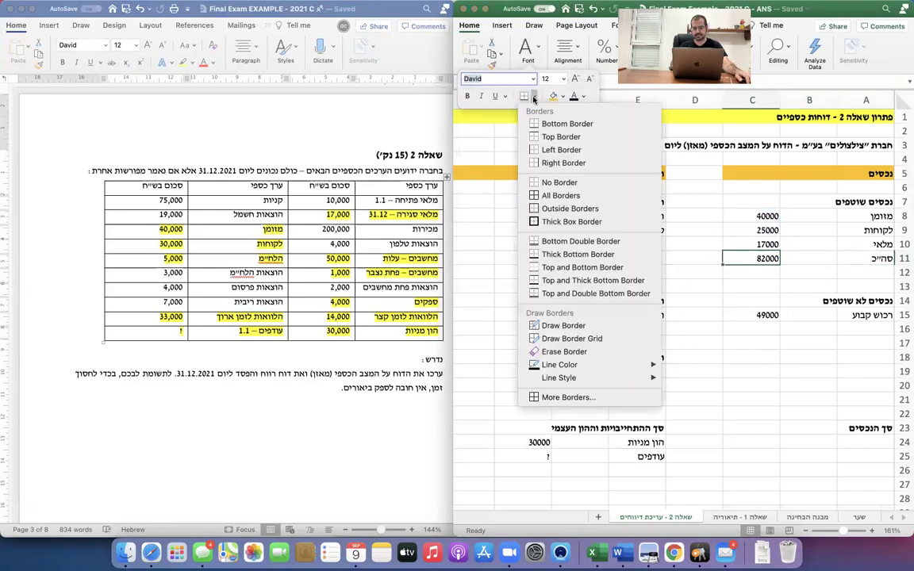
{"action": "left_click", "coordinate": [530, 220]}
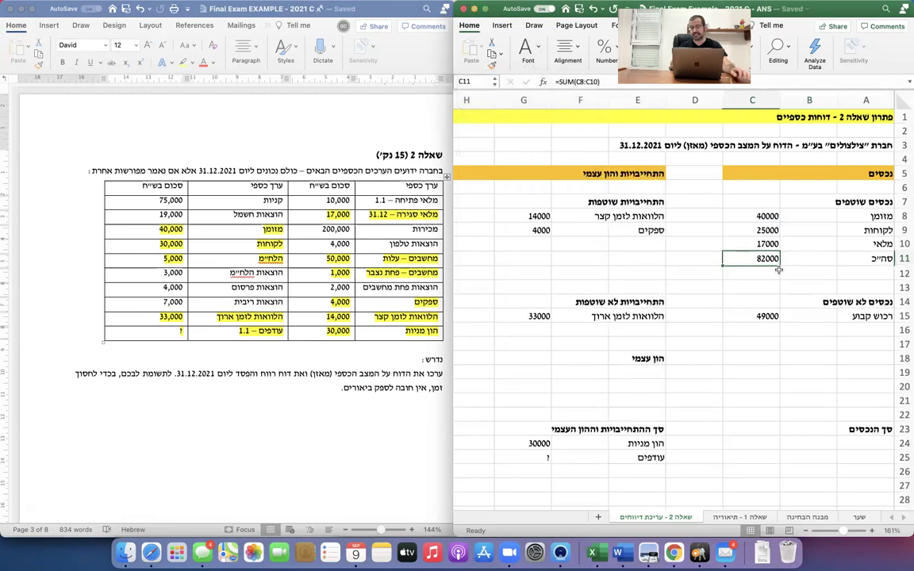
Step: Copy the bordered sum formula from C11 into G10 to total the current liabilities
{"action": "key", "text": "super+c"}
{"action": "key", "text": "Up"}
{"action": "key", "text": "Left"}
{"action": "key", "text": "Left"}
{"action": "key", "text": "Left"}
{"action": "key", "text": "Left"}
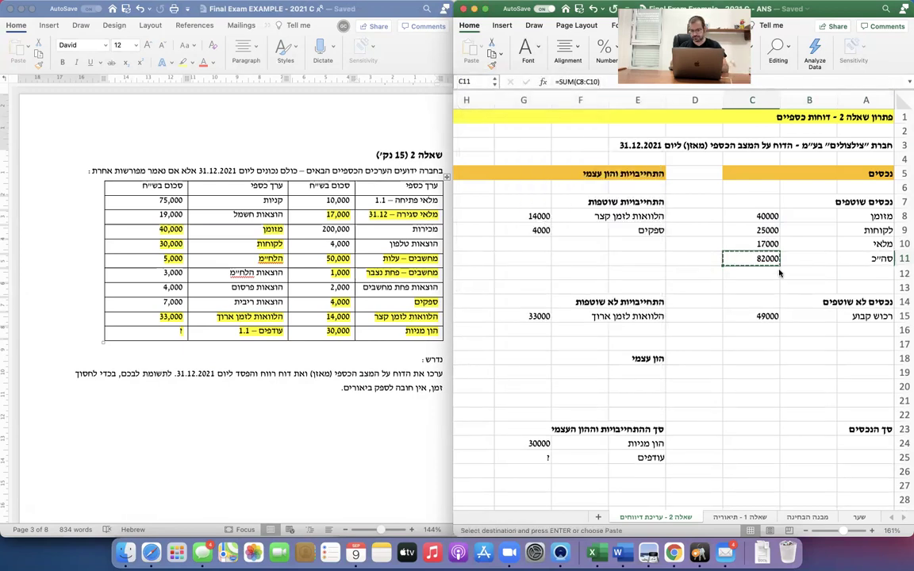
{"action": "key", "text": "super+v"}
Step: Label the current liabilities total 'סה״כ' in E10, keeping 'ספקים' in E9
{"action": "key", "text": "Right"}
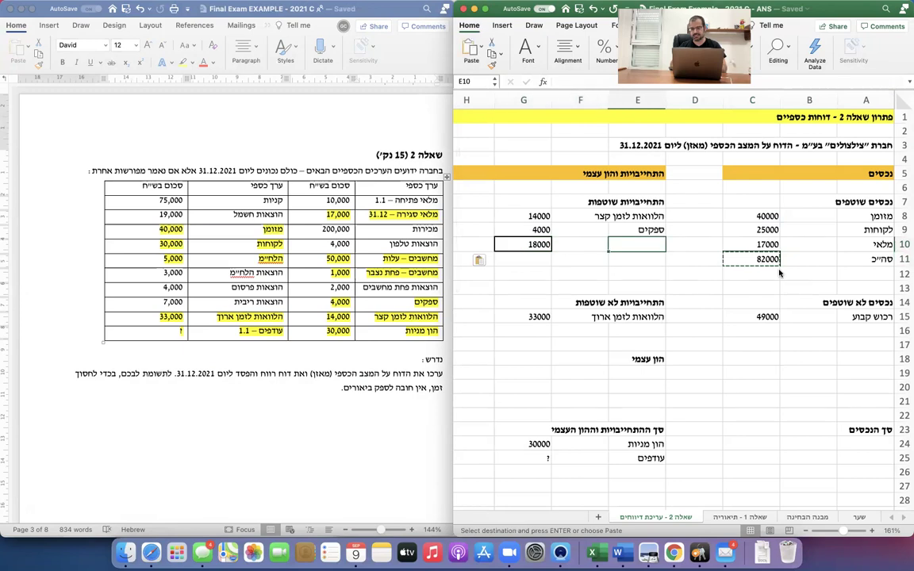
{"action": "key", "text": "Right"}
{"action": "type", "text": "xv\""}
{"action": "key", "text": "Up"}
{"action": "type", "text": "ספקים"}
{"action": "key", "text": "Return"}
{"action": "type", "text": "סה״כ"}
{"action": "key", "text": "Return"}
Step: Enter the total label 'סה״כ' in A16 under the non-current assets
{"action": "key", "text": "Right"}
{"action": "key", "text": "Right"}
{"action": "key", "text": "Right"}
{"action": "key", "text": "Down"}
{"action": "key", "text": "Down"}
{"action": "key", "text": "Down"}
{"action": "key", "text": "Down"}
{"action": "key", "text": "Down"}
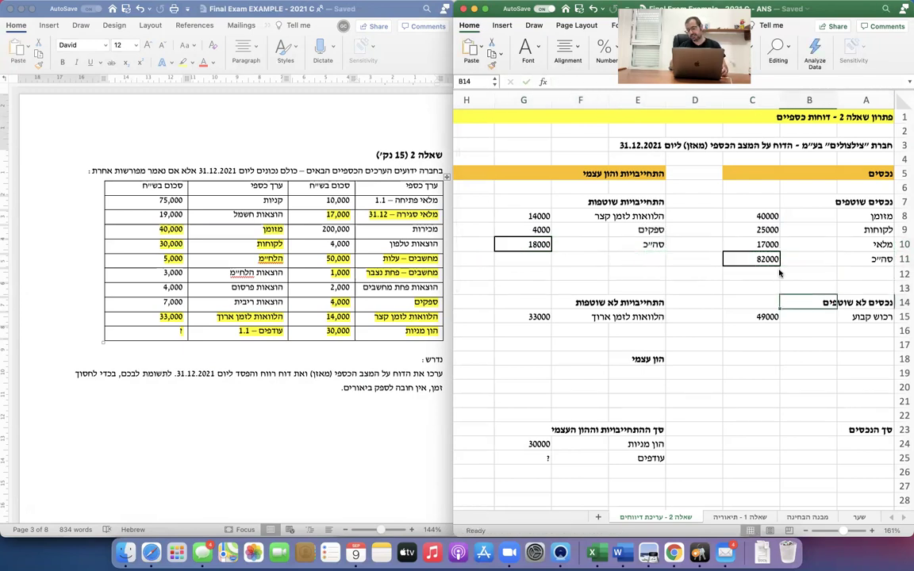
{"action": "key", "text": "Right"}
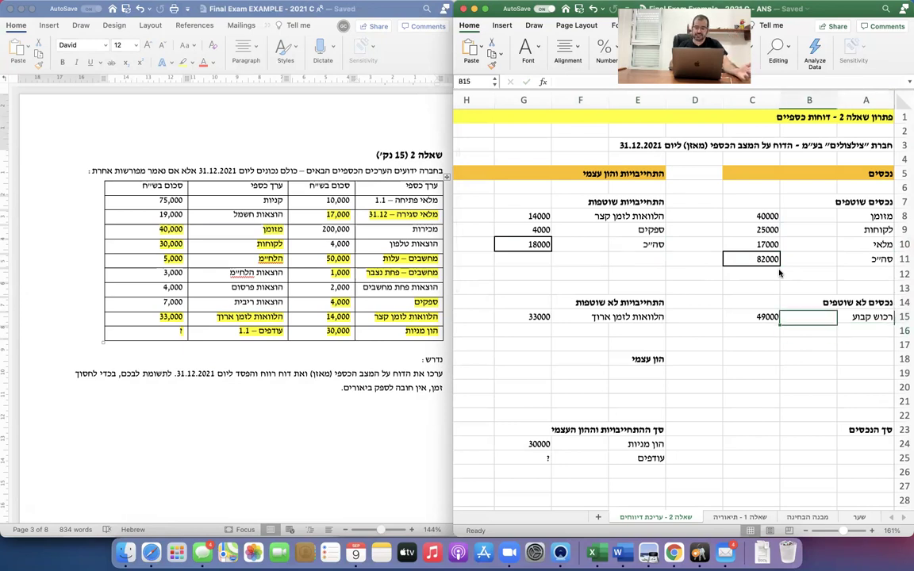
{"action": "type", "text": "סה״כ"}
Step: Copy the bordered sum formula from C11 into C16 to total the non-current assets
{"action": "key", "text": "Left"}
{"action": "key", "text": "Left"}
{"action": "key", "text": "Up"}
{"action": "key", "text": "Up"}
{"action": "key", "text": "Up"}
{"action": "key", "text": "Up"}
{"action": "key", "text": "Up"}
{"action": "key", "text": "ctrl+c"}
{"action": "key", "text": "Down"}
{"action": "key", "text": "Down"}
{"action": "key", "text": "Down"}
{"action": "key", "text": "Down"}
{"action": "key", "text": "Down"}
{"action": "key", "text": "cmd+v"}
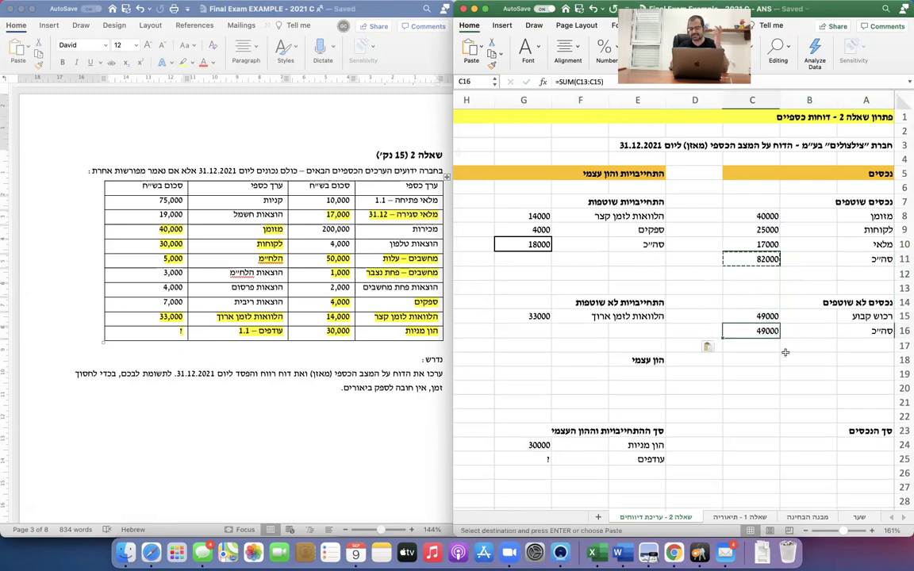
Step: Copy the non-current assets total row A16:C16, with its label and bordered sum, to E16:G16 to total the non-current liabilities
{"action": "left_click", "coordinate": [785, 355]}
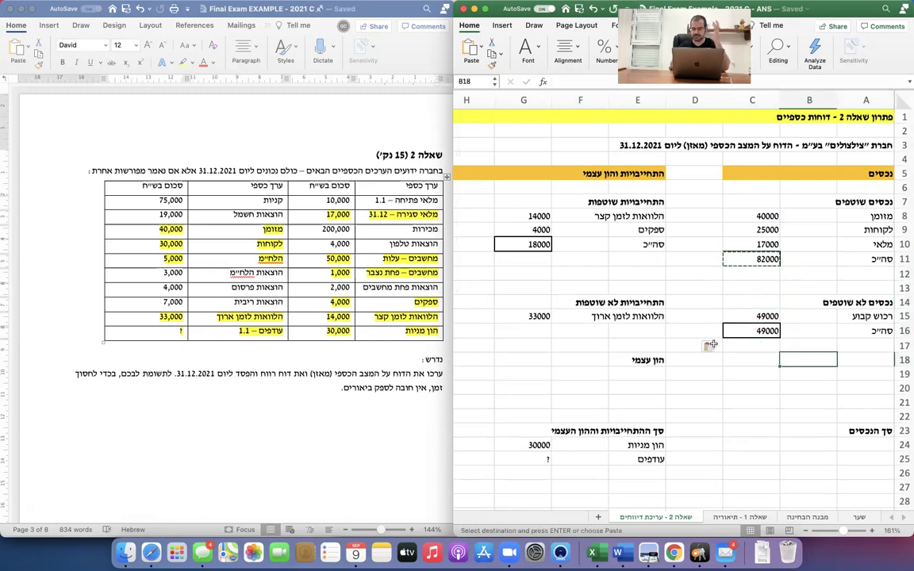
{"action": "left_click", "coordinate": [615, 330]}
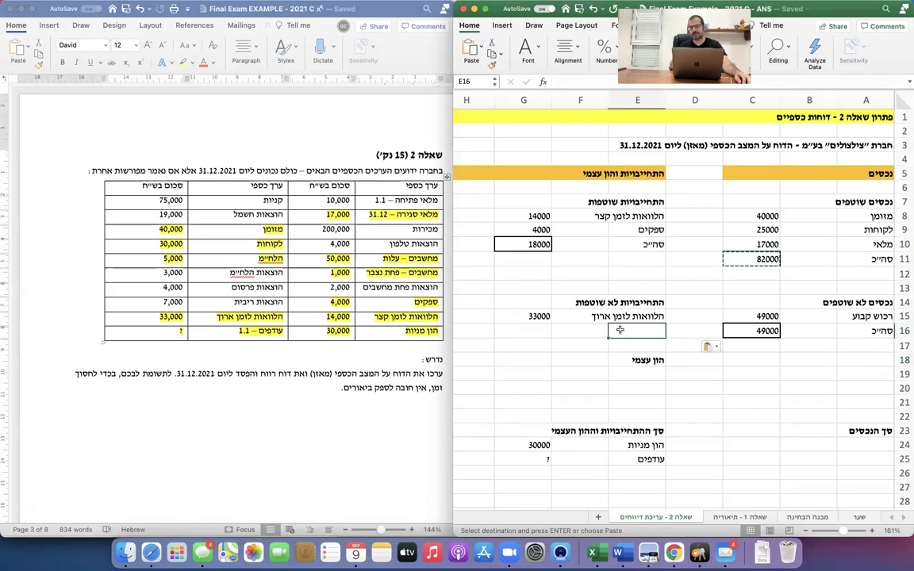
{"action": "key", "text": "Right"}
{"action": "key", "text": "Right"}
{"action": "key", "text": "Right"}
{"action": "key", "text": "Right"}
{"action": "key", "text": "shift+Left"}
{"action": "key", "text": "shift+Left"}
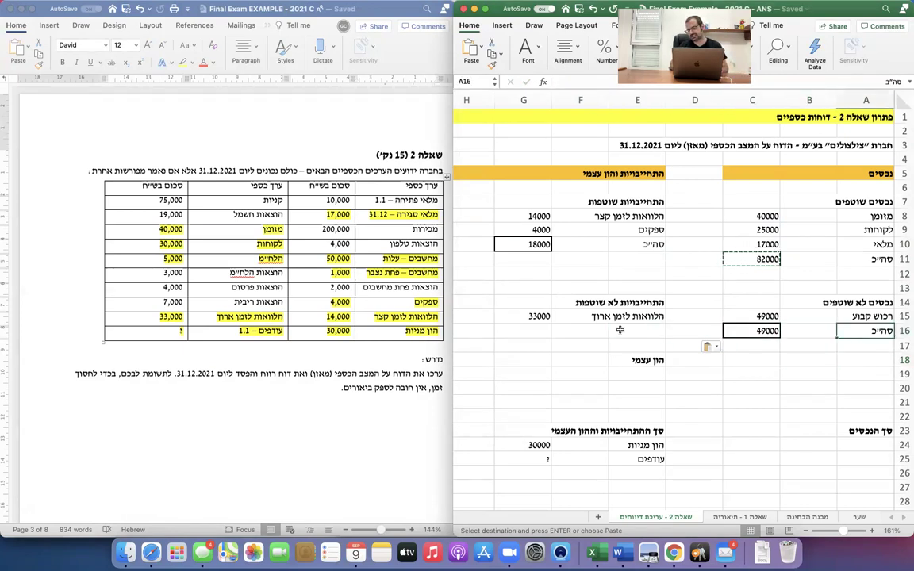
{"action": "key", "text": "super+c"}
{"action": "key", "text": "Left"}
{"action": "key", "text": "Left"}
{"action": "key", "text": "Left"}
{"action": "key", "text": "Left"}
{"action": "key", "text": "super+v"}
Step: Move the share capital and surplus rows from E24:G25 to E19:G20 under the equity heading 'הון עצמי'
{"action": "key", "text": "Right"}
{"action": "key", "text": "Down"}
{"action": "key", "text": "Down"}
{"action": "key", "text": "Down"}
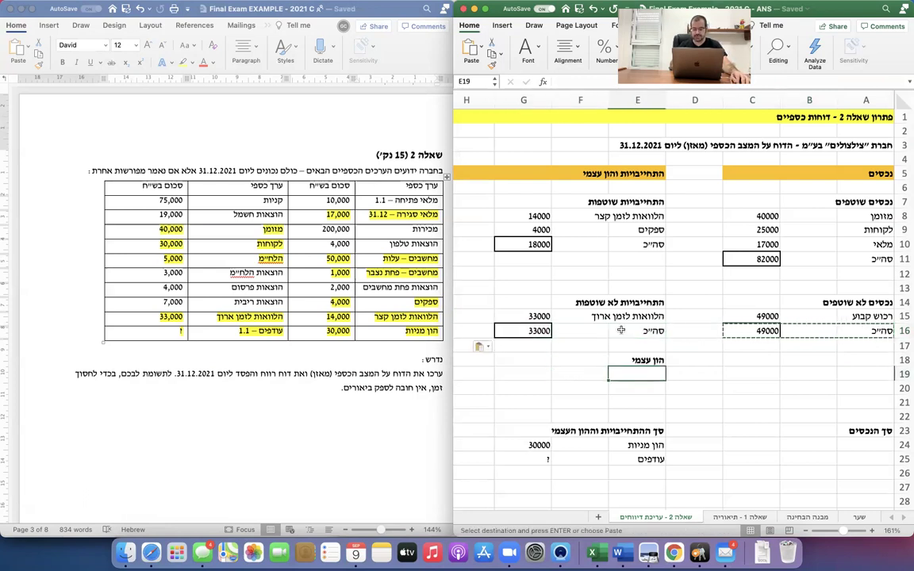
{"action": "mouse_move", "coordinate": [645, 449]}
{"action": "left_mouse_down"}
{"action": "mouse_move", "coordinate": [539, 448]}
{"action": "mouse_move", "coordinate": [540, 459]}
{"action": "mouse_move", "coordinate": [539, 379]}
{"action": "left_mouse_up"}
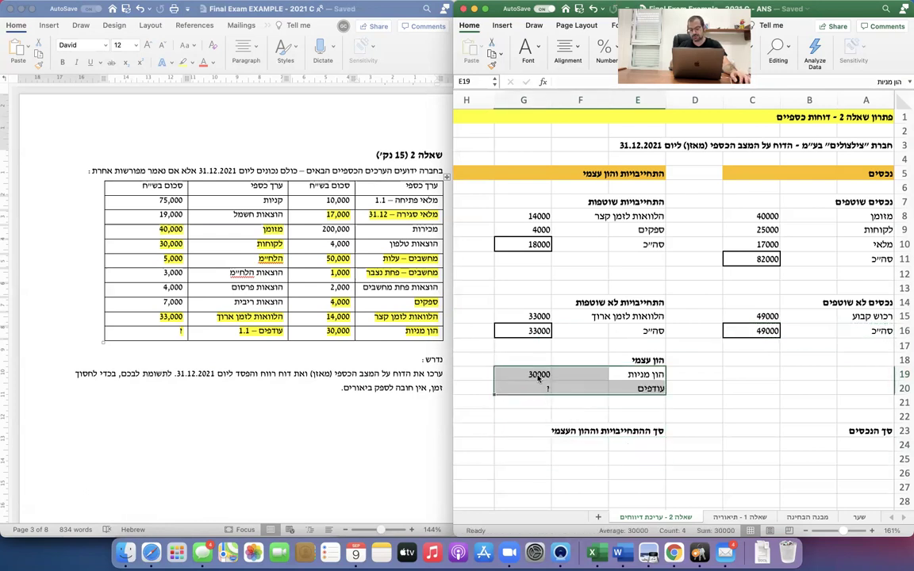
Step: Enter the equity total label 'סה״כ' in E21 and put an outline border around G21
{"action": "left_click", "coordinate": [626, 403]}
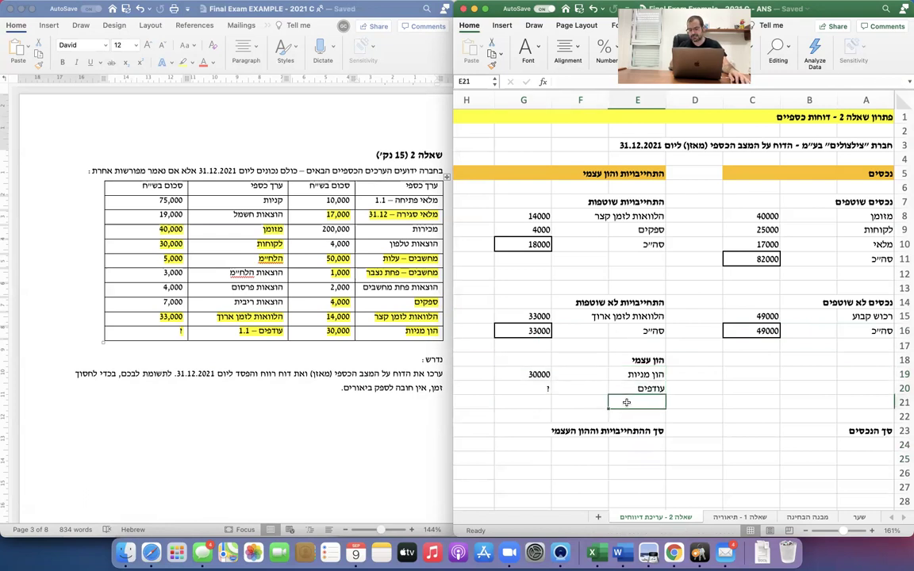
{"action": "type", "text": "סה״כ"}
{"action": "key", "text": "Return"}
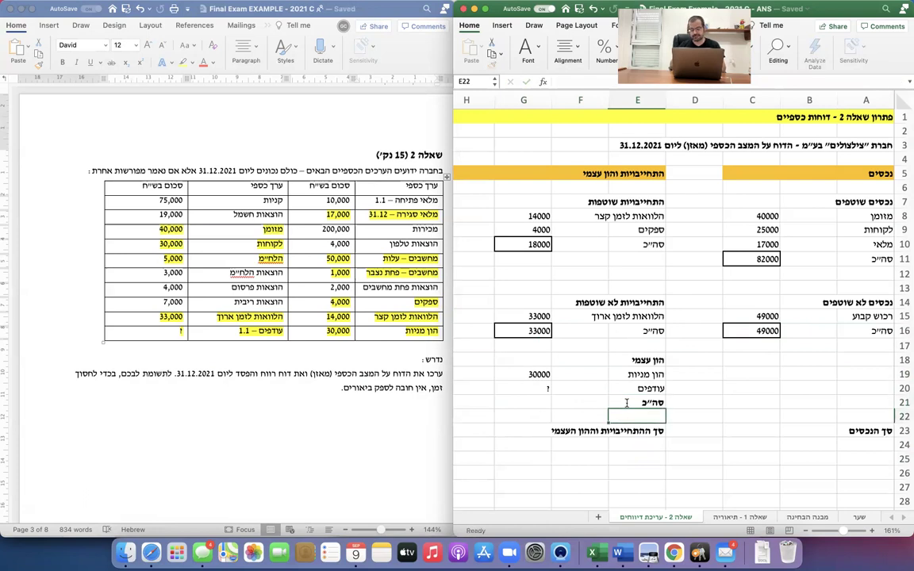
{"action": "left_click", "coordinate": [522, 402]}
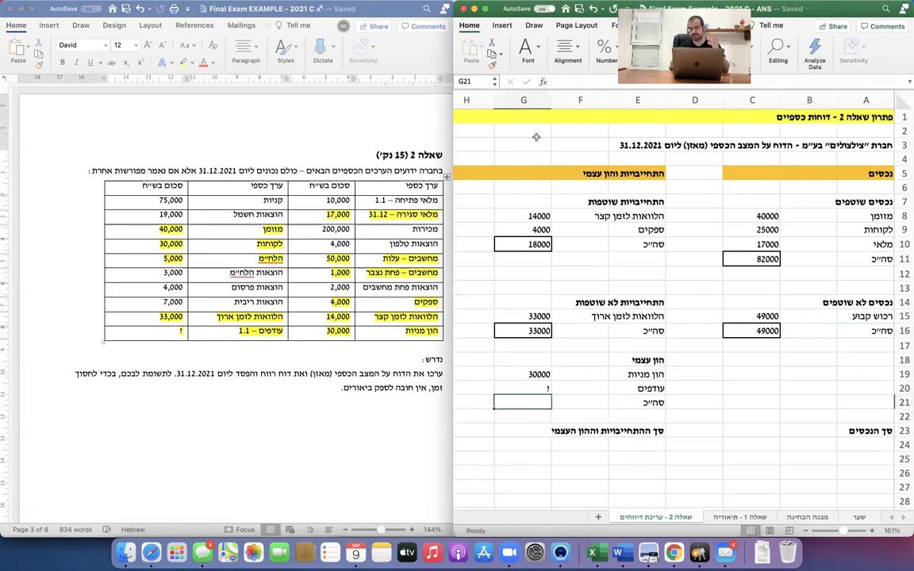
{"action": "left_click", "coordinate": [536, 47]}
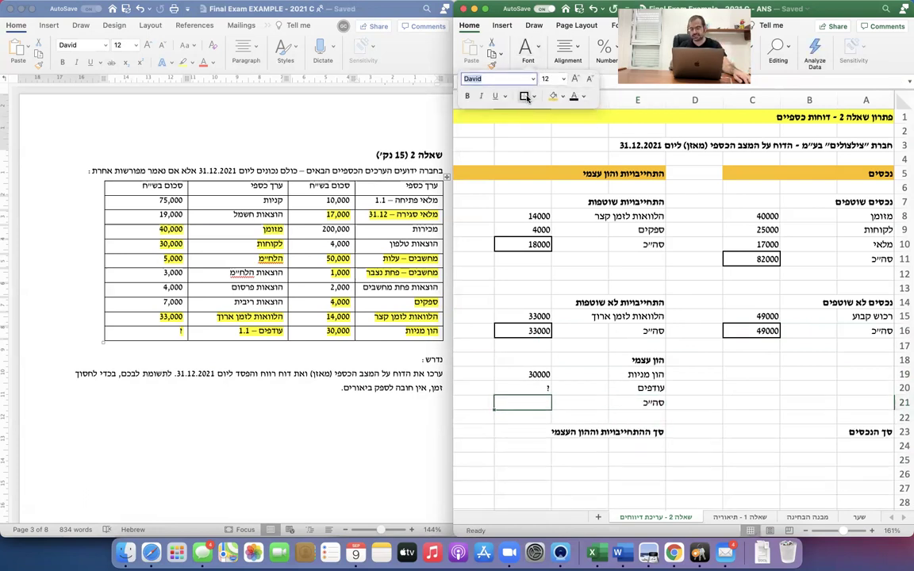
Step: Calculate the total assets in C23 with the formula =C11+C16
{"action": "left_click", "coordinate": [738, 428]}
{"action": "type", "text": "="}
{"action": "left_click", "coordinate": [751, 262]}
{"action": "type", "text": "+"}
{"action": "left_click", "coordinate": [750, 333]}
{"action": "left_click", "coordinate": [526, 82]}
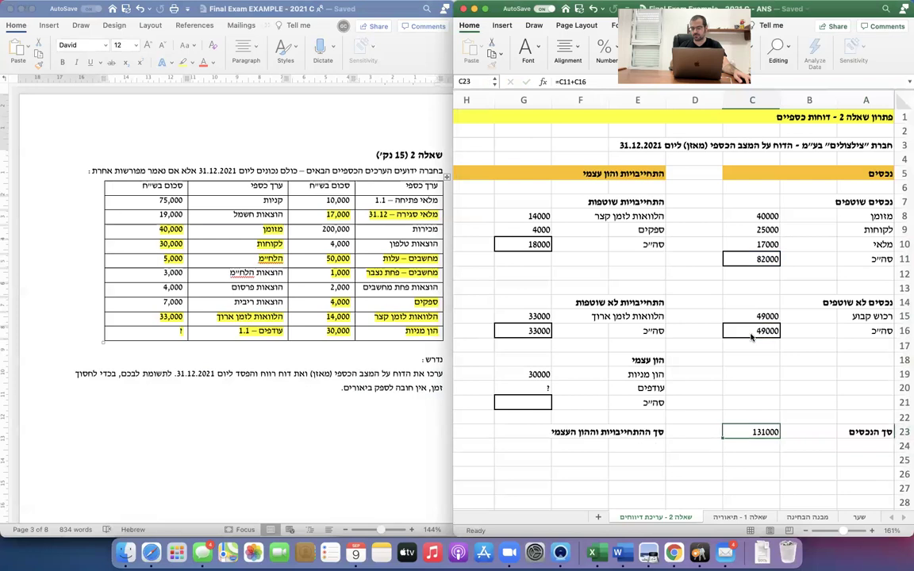
Step: Give the total assets cell C23 an outline border and an orange fill
{"action": "left_click", "coordinate": [536, 50]}
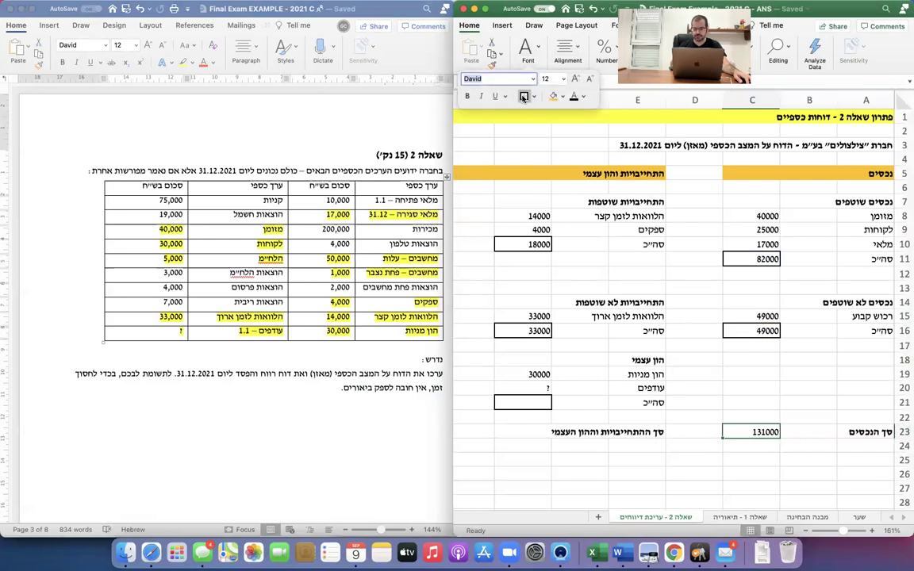
{"action": "left_click", "coordinate": [563, 96]}
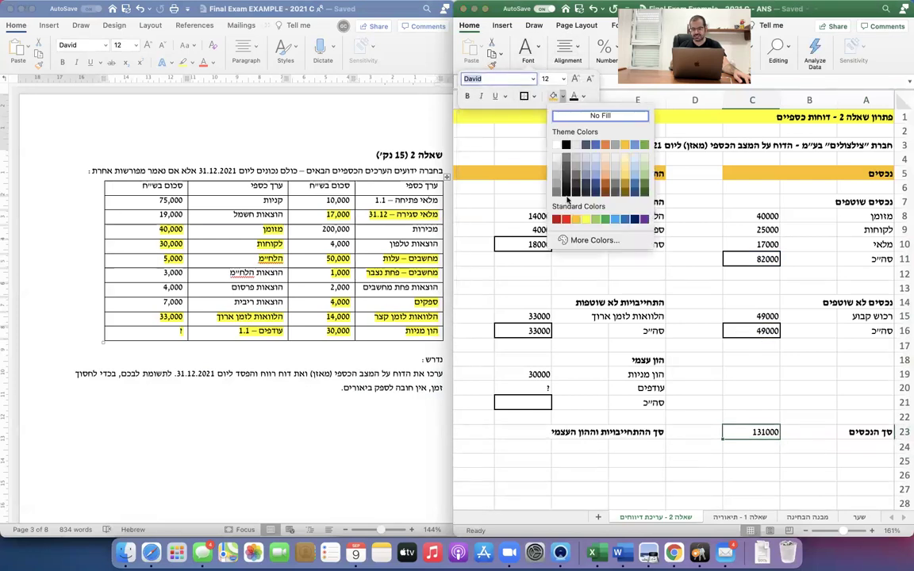
{"action": "left_click", "coordinate": [576, 219]}
{"action": "left_click", "coordinate": [623, 332]}
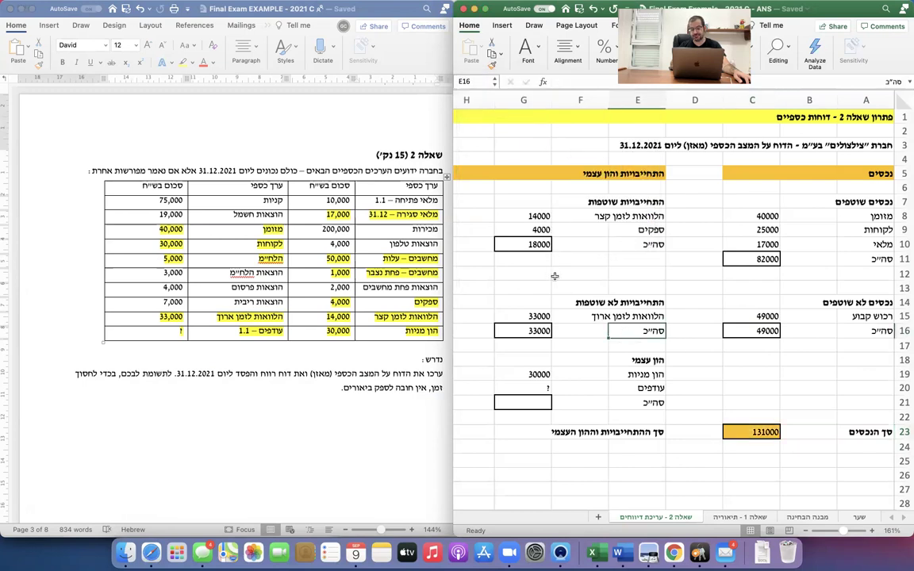
Step: Set the total liabilities and equity in G23 equal to the total assets with the formula =C23
{"action": "left_click", "coordinate": [522, 429]}
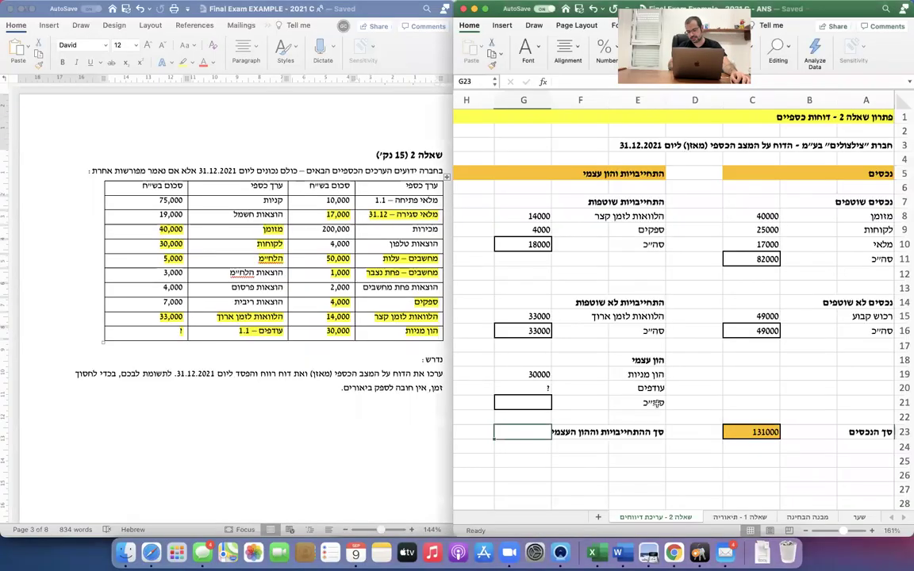
{"action": "scroll", "coordinate": [644, 354], "scroll_direction": "down", "scroll_amount": 3}
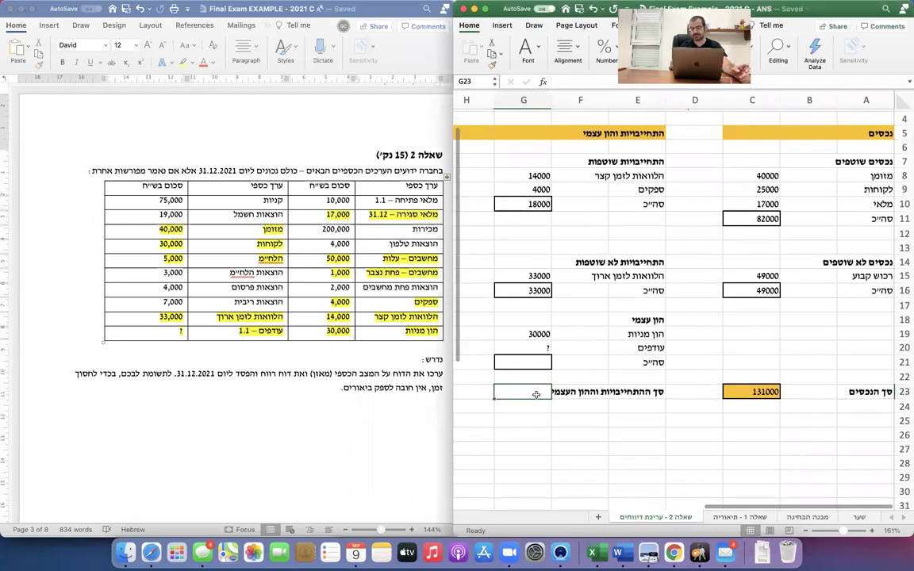
{"action": "type", "text": "="}
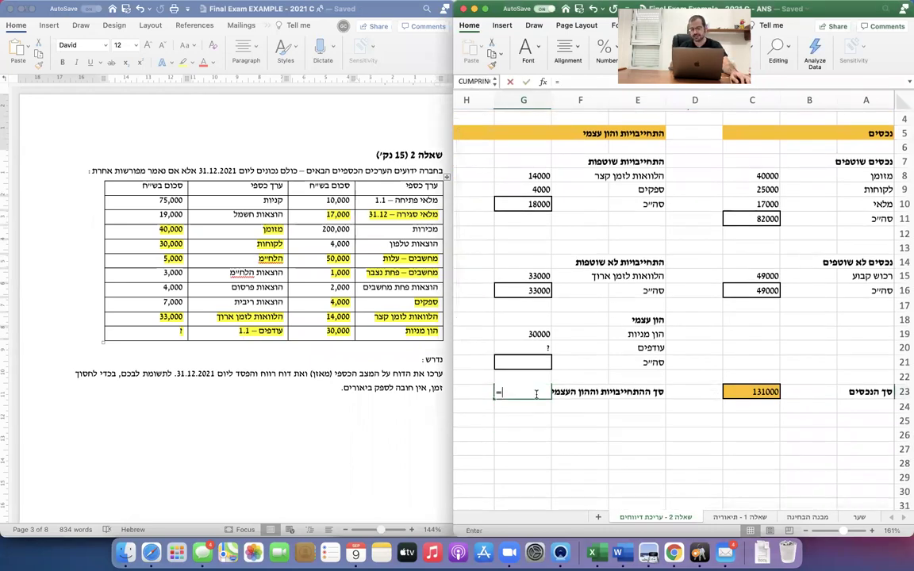
{"action": "key", "text": "Right"}
{"action": "key", "text": "Right"}
{"action": "key", "text": "Right"}
{"action": "key", "text": "Right"}
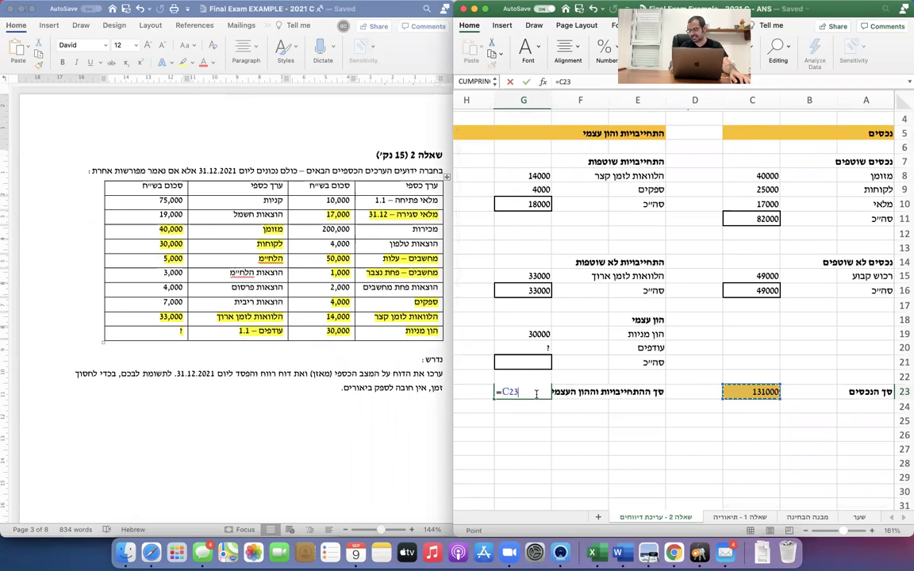
{"action": "key", "text": "Return"}
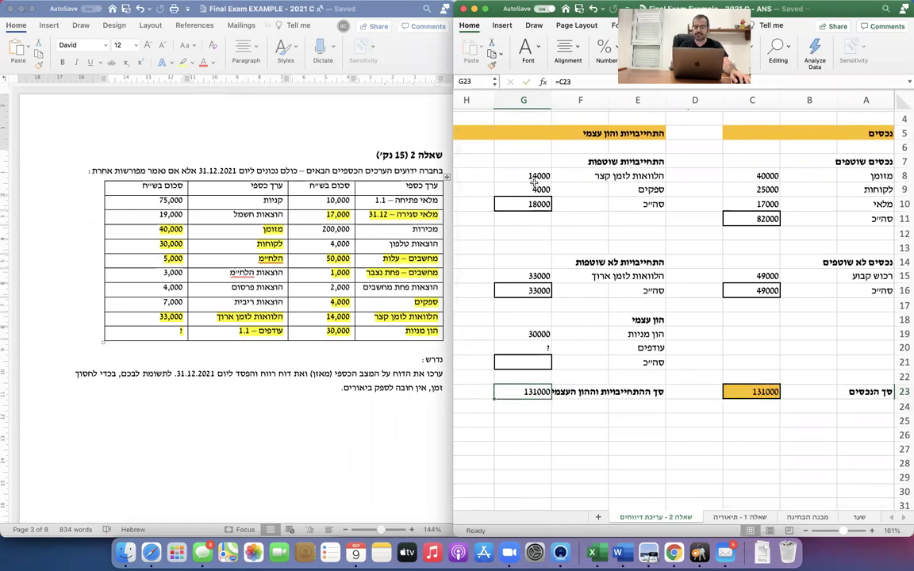
Step: Fill the total liabilities and equity cell G23 with orange
{"action": "left_click", "coordinate": [534, 52]}
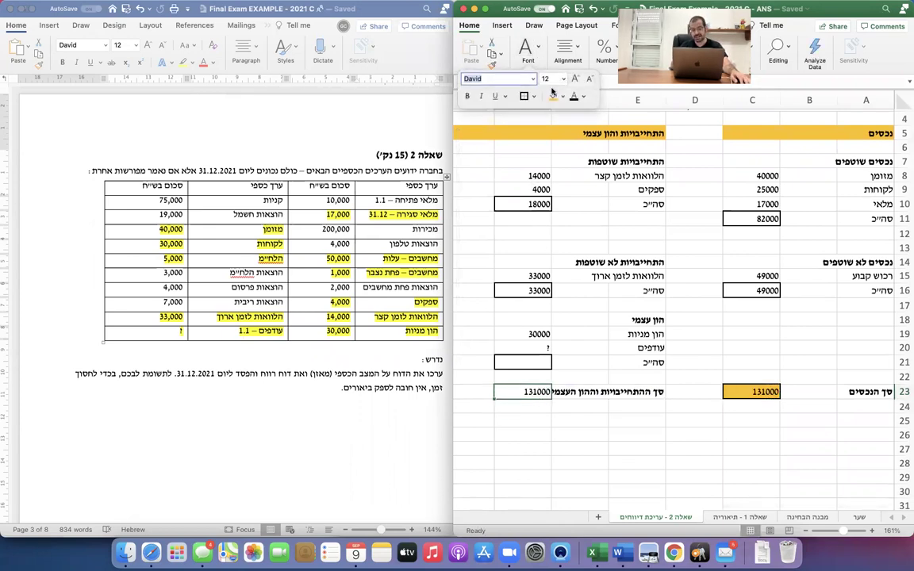
{"action": "left_click", "coordinate": [553, 96]}
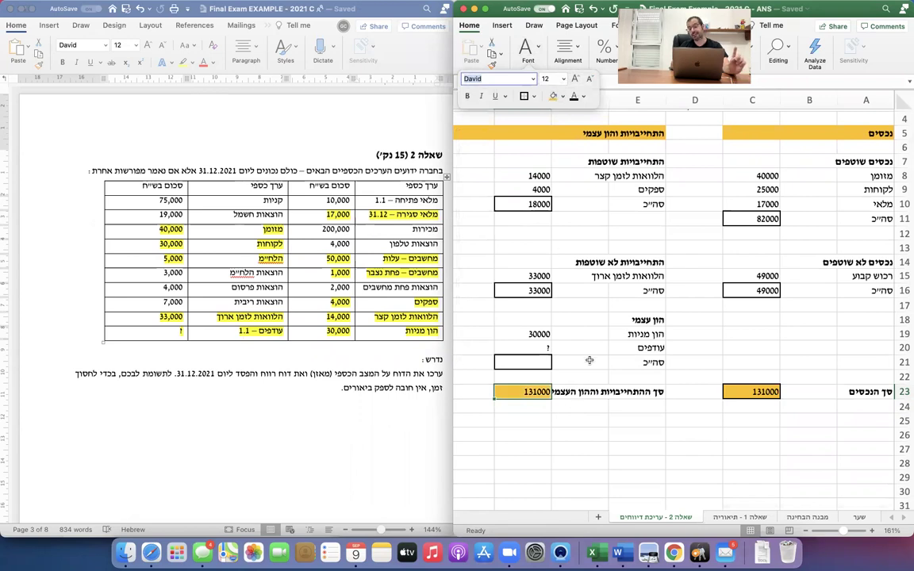
{"action": "left_click", "coordinate": [589, 360]}
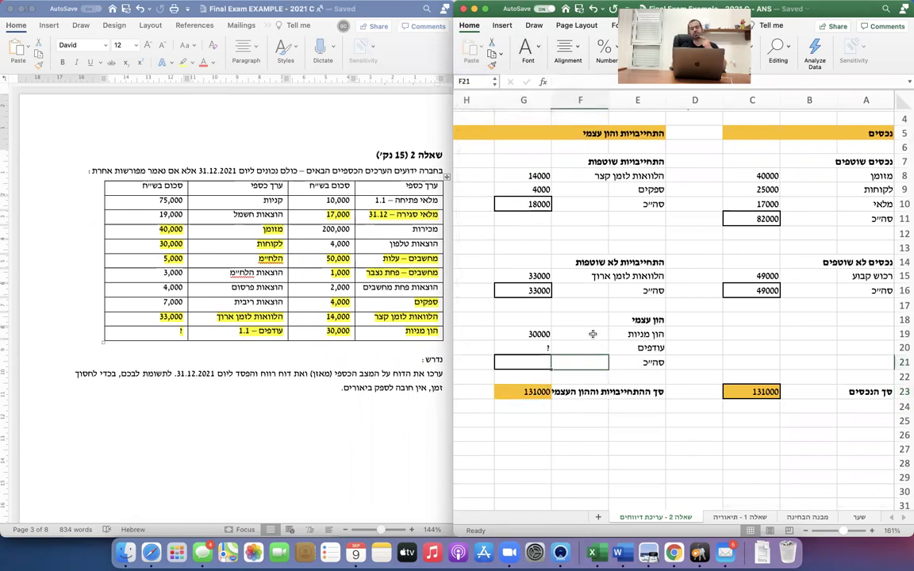
Step: Examine the liability totals, the equity rows and the overall total in column G to see how the missing surplus can be derived
{"action": "left_click", "coordinate": [540, 204]}
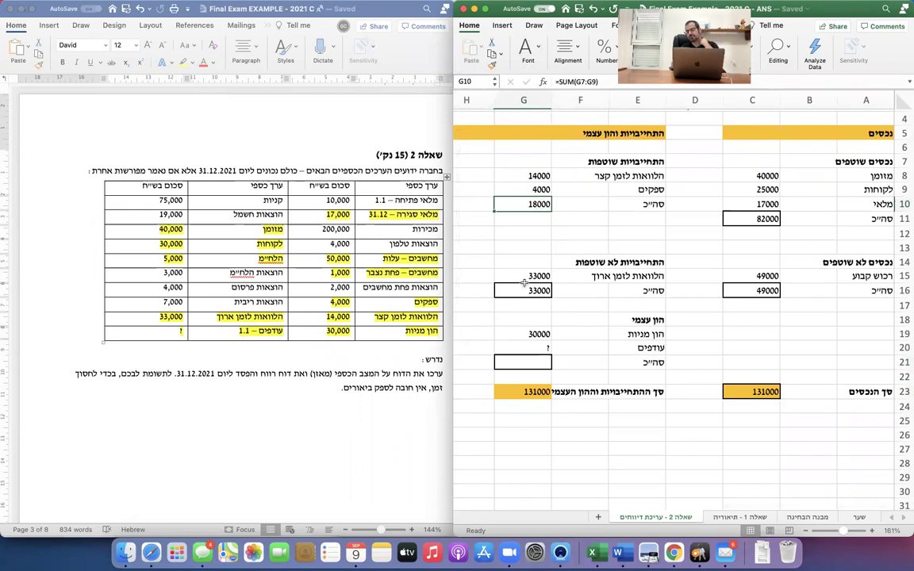
{"action": "left_click", "coordinate": [524, 291]}
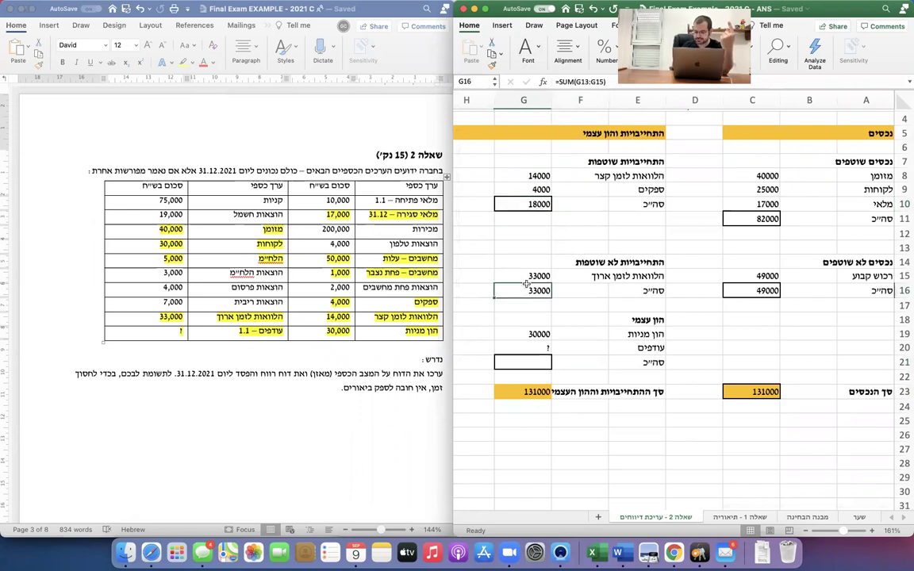
{"action": "left_click", "coordinate": [521, 348]}
{"action": "left_click", "coordinate": [517, 388]}
{"action": "left_click", "coordinate": [531, 347]}
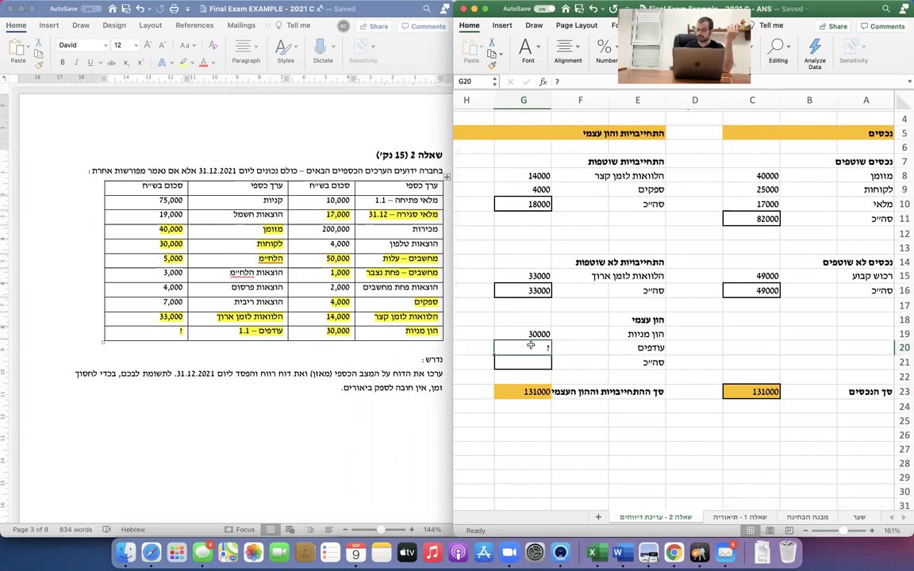
{"action": "left_click", "coordinate": [540, 204]}
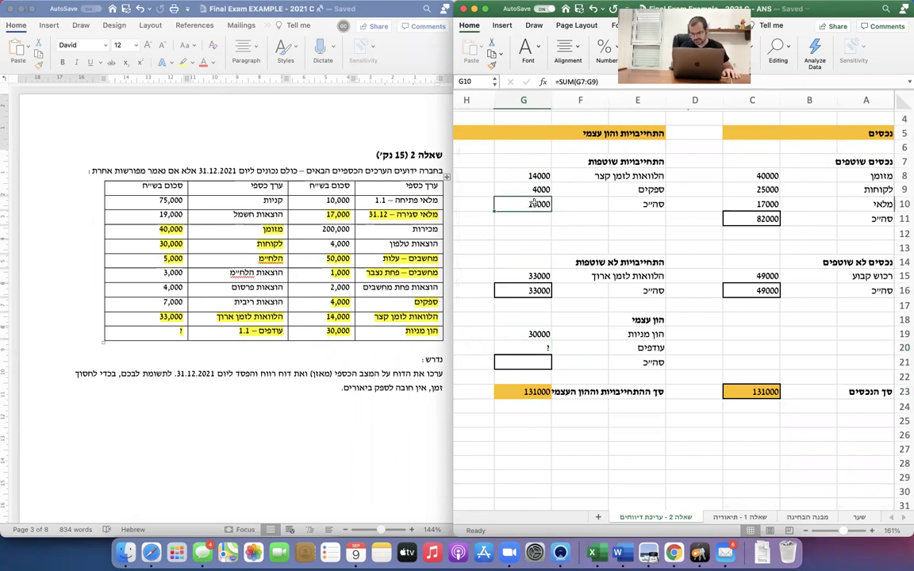
{"action": "left_click_drag", "start_coordinate": [644, 290], "coordinate": [505, 296]}
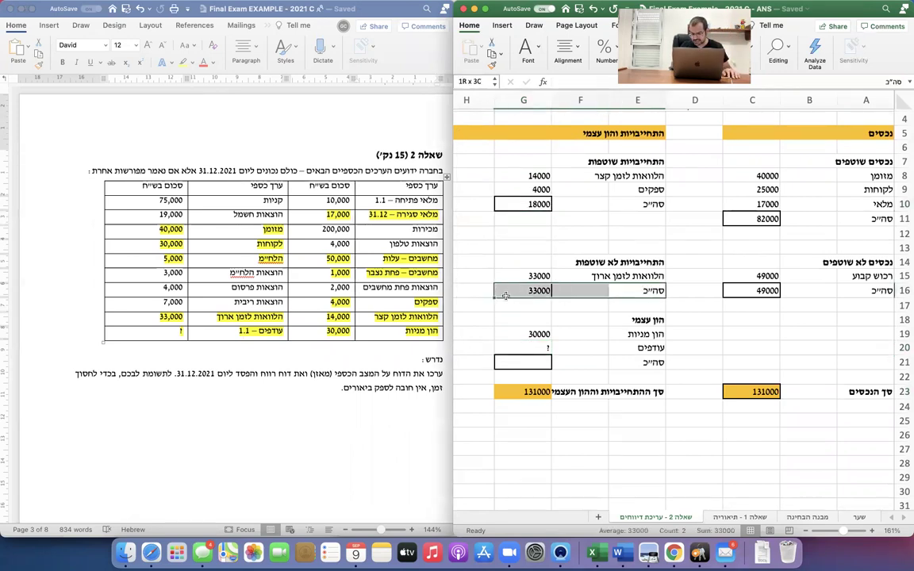
{"action": "left_click_drag", "start_coordinate": [616, 331], "coordinate": [543, 349]}
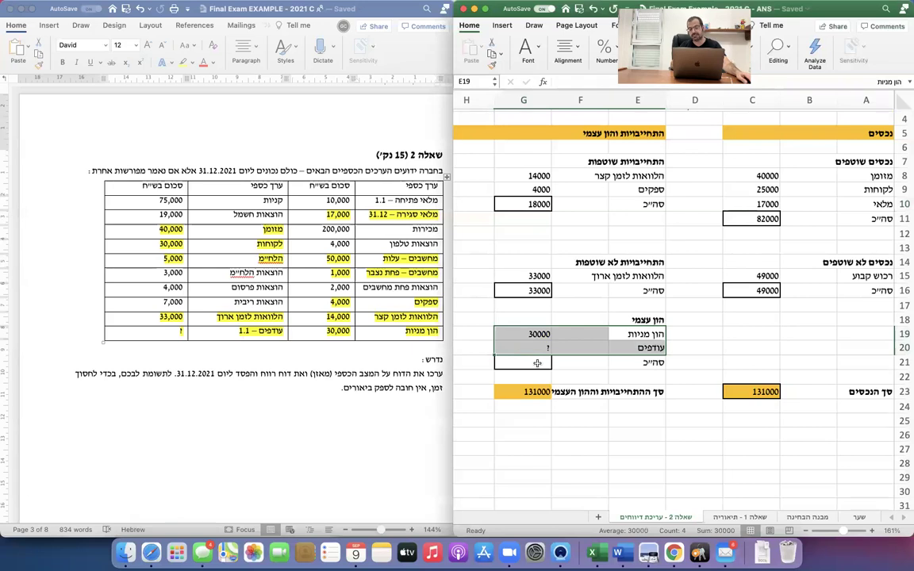
Step: Replace the question mark for the surplus in G20 with the formula =G23-G10-G16-G19
{"action": "left_click", "coordinate": [538, 349]}
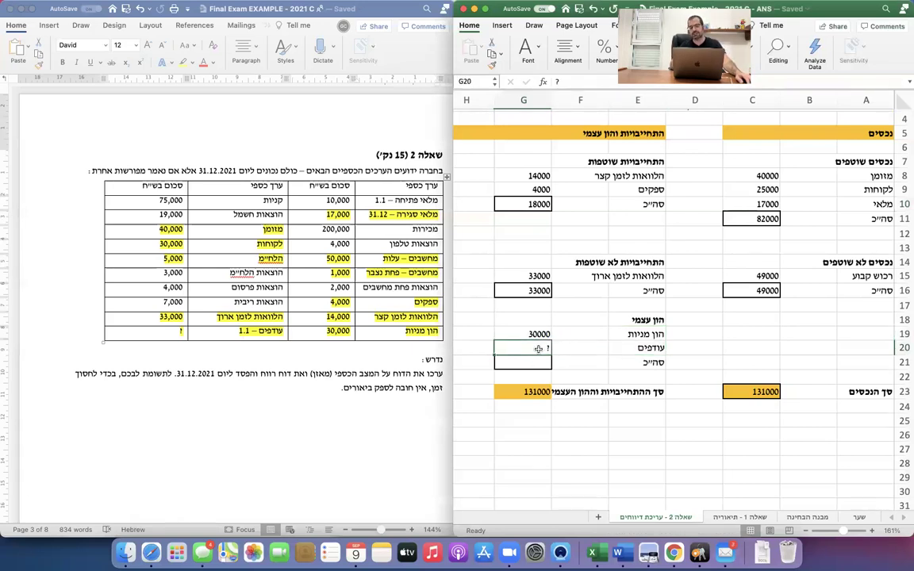
{"action": "type", "text": "="}
{"action": "left_click", "coordinate": [529, 391]}
{"action": "type", "text": "-"}
{"action": "left_click", "coordinate": [534, 202]}
{"action": "type", "text": "-"}
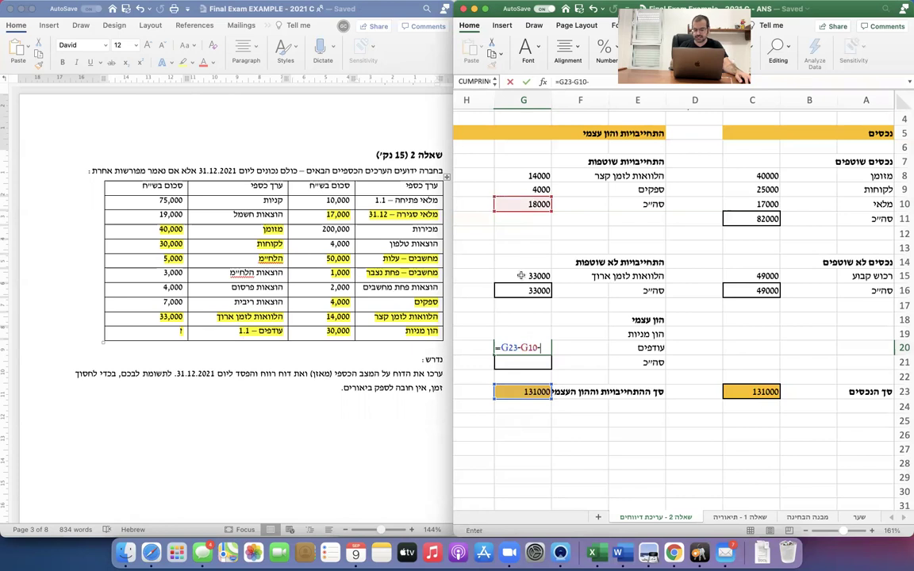
{"action": "left_click", "coordinate": [519, 289]}
{"action": "type", "text": "-"}
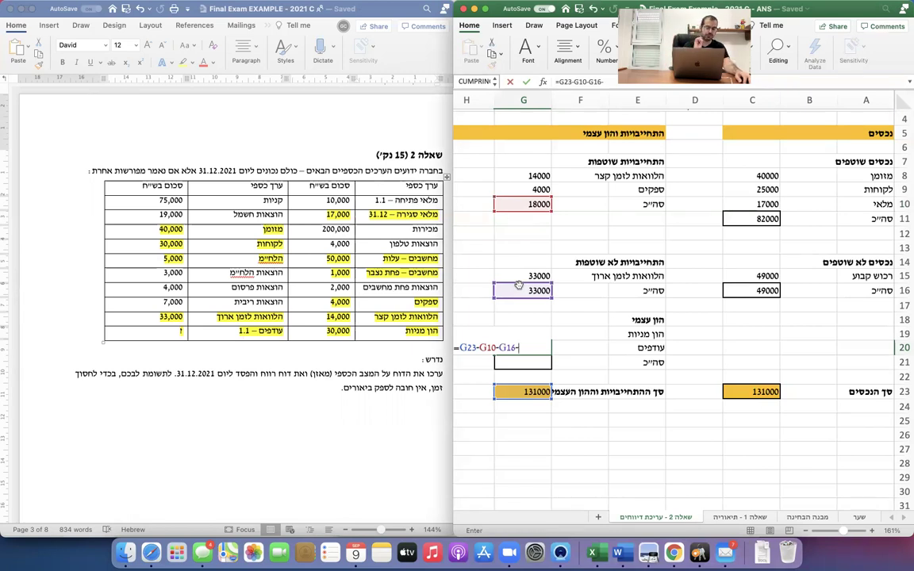
{"action": "left_click", "coordinate": [519, 304]}
{"action": "left_click", "coordinate": [525, 334]}
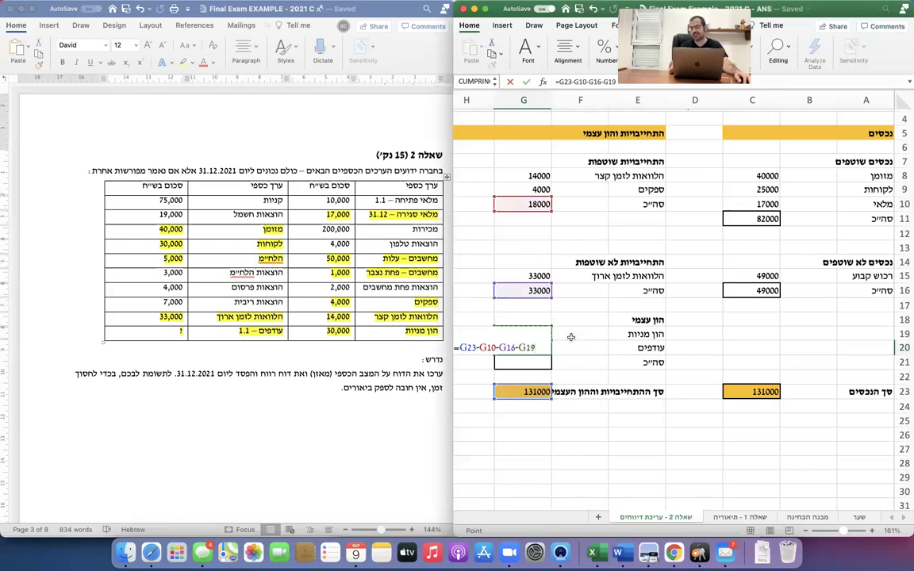
{"action": "key", "text": "Return"}
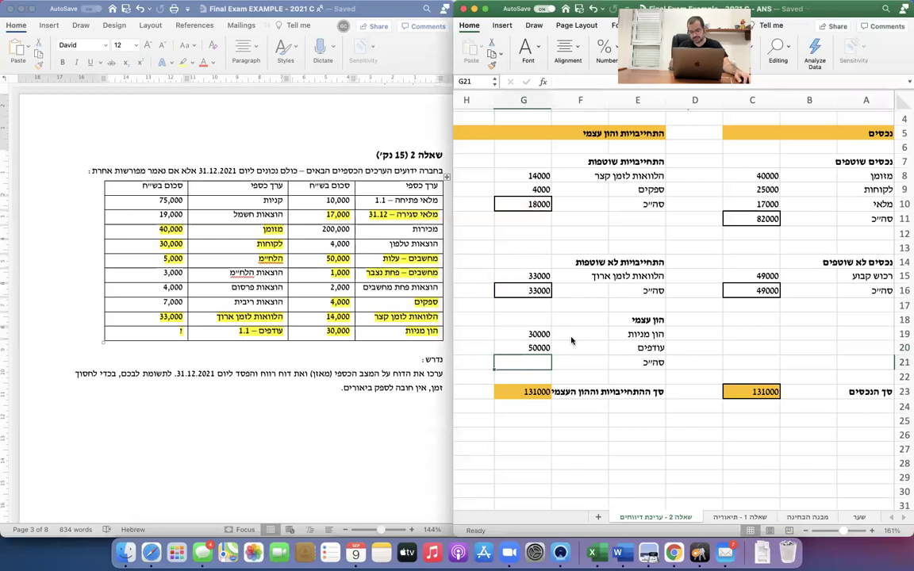
Step: Total the equity section in G21 with the formula =G19+G20, and return to the surplus cell G20
{"action": "type", "text": "="}
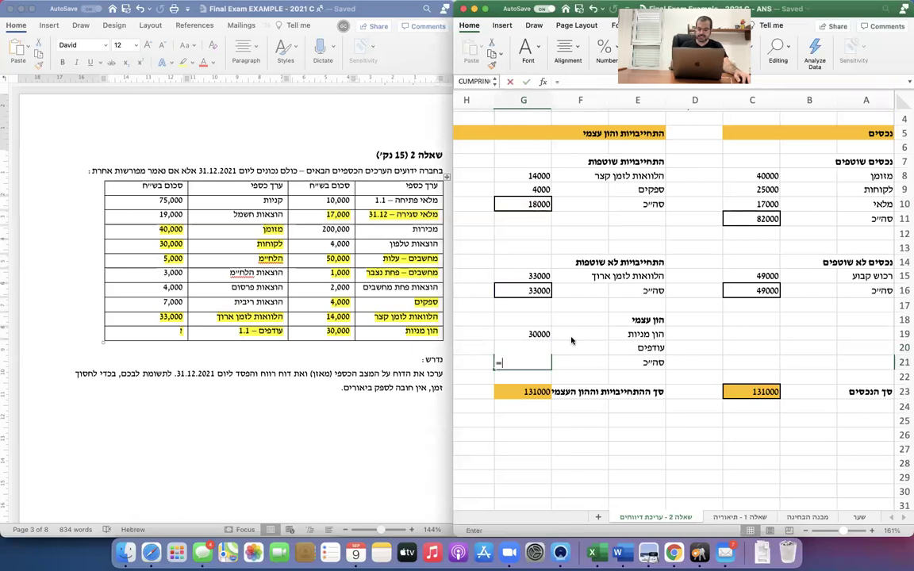
{"action": "key", "text": "Up"}
{"action": "key", "text": "Up"}
{"action": "type", "text": "+"}
{"action": "key", "text": "Up"}
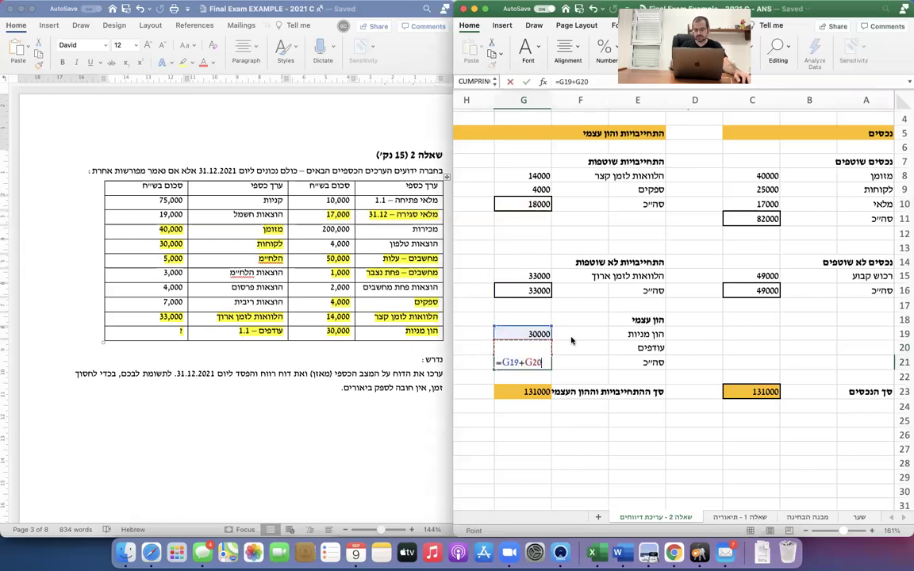
{"action": "key", "text": "Return"}
{"action": "key", "text": "Up"}
{"action": "key", "text": "Up"}
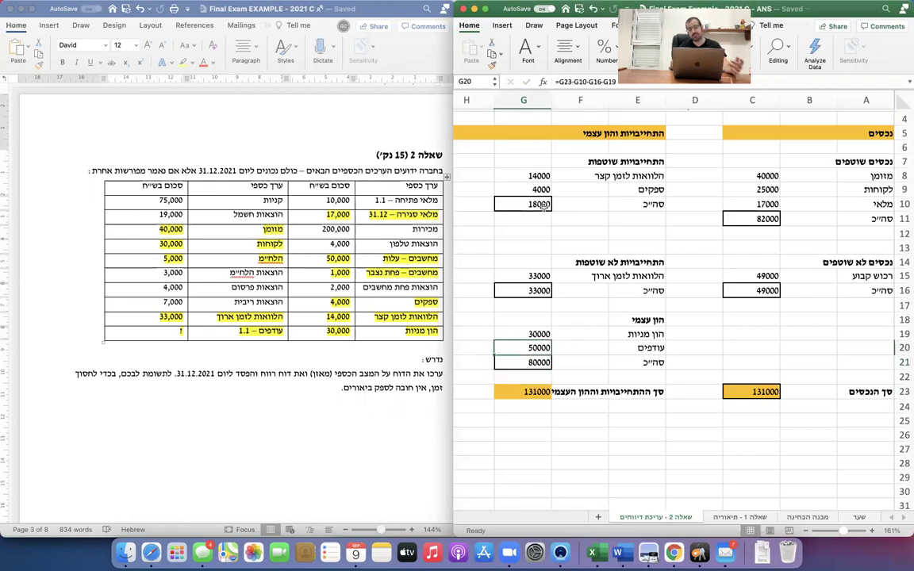
Step: Fill the surplus cell G20 with light grey
{"action": "left_click", "coordinate": [534, 50]}
{"action": "left_click", "coordinate": [562, 95]}
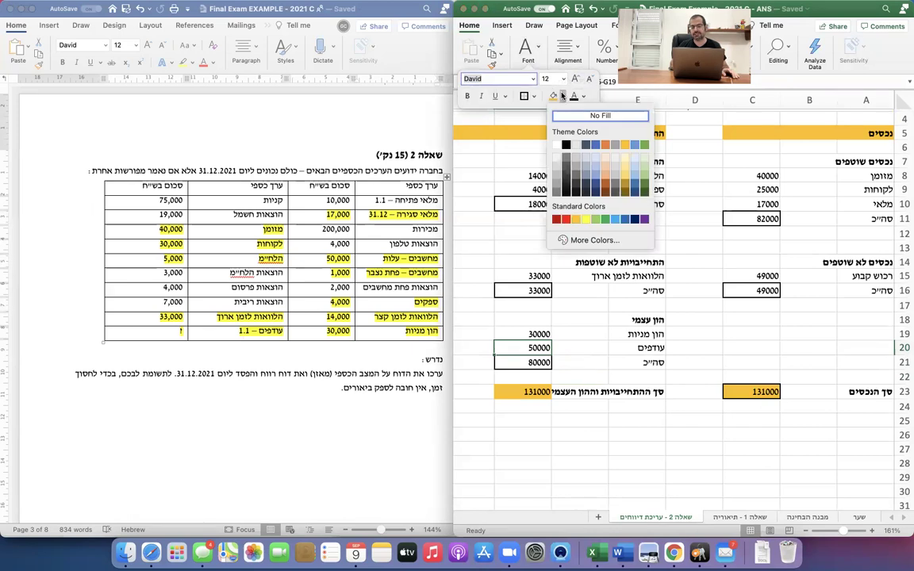
{"action": "left_click", "coordinate": [556, 167]}
{"action": "left_click", "coordinate": [563, 300]}
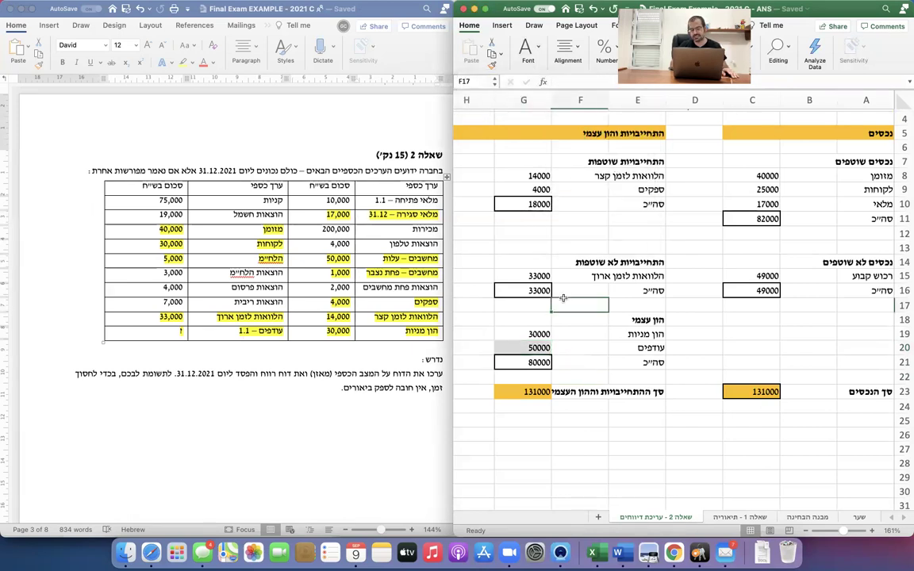
Step: Check the combined sum of the three liability and equity subtotals in G10, G16 and G21
{"action": "left_click", "coordinate": [538, 202]}
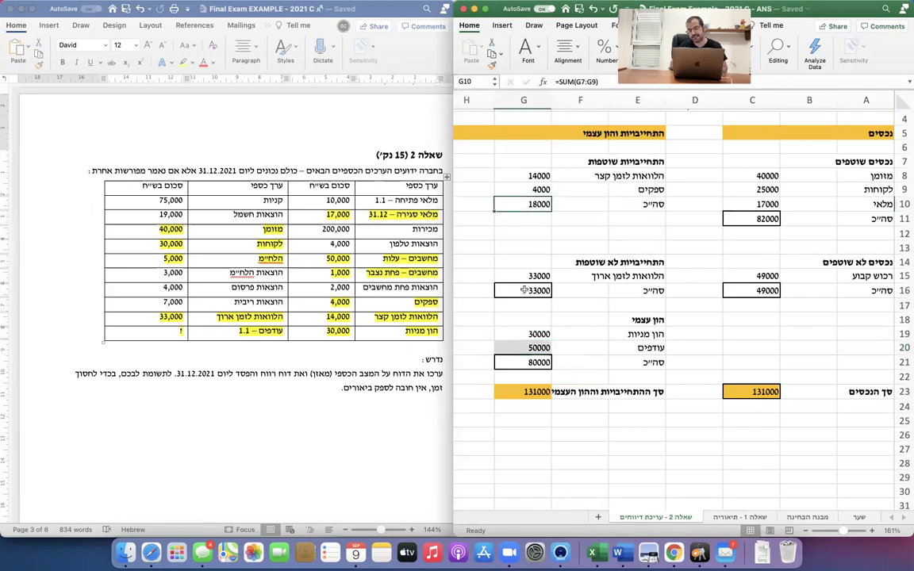
{"action": "left_click", "coordinate": [524, 290], "text": "super"}
{"action": "left_click", "coordinate": [523, 363], "text": "super"}
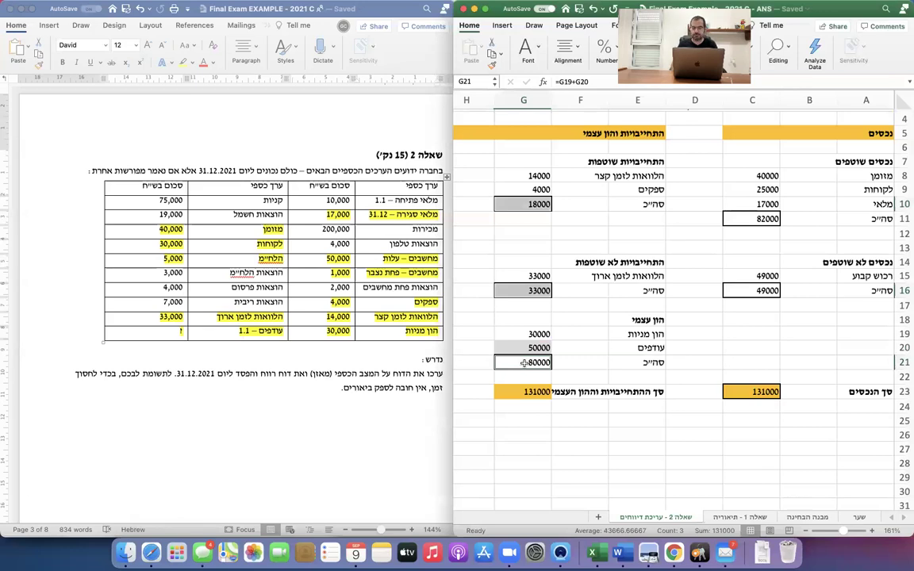
Step: Add a thick outline border around the total liabilities and equity cell G23
{"action": "left_click", "coordinate": [524, 389]}
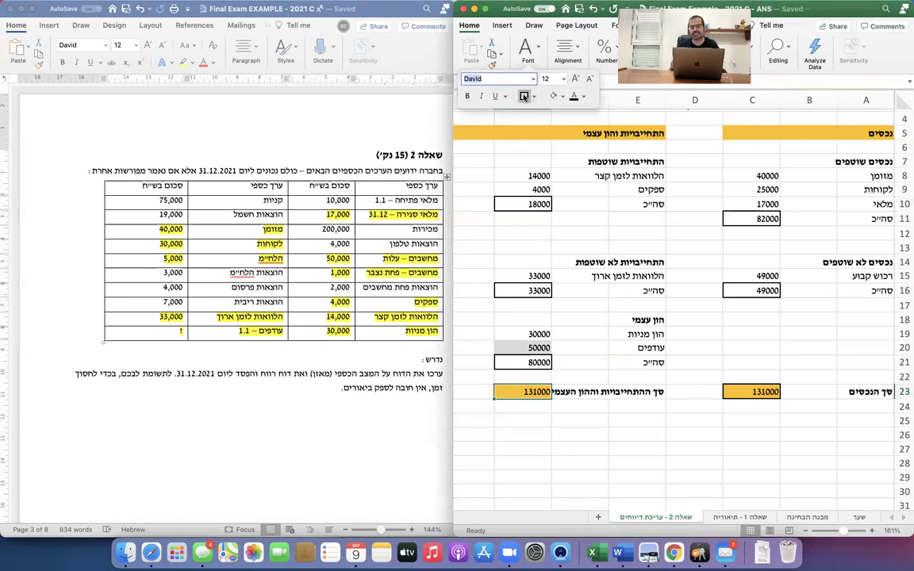
{"action": "left_click", "coordinate": [569, 272]}
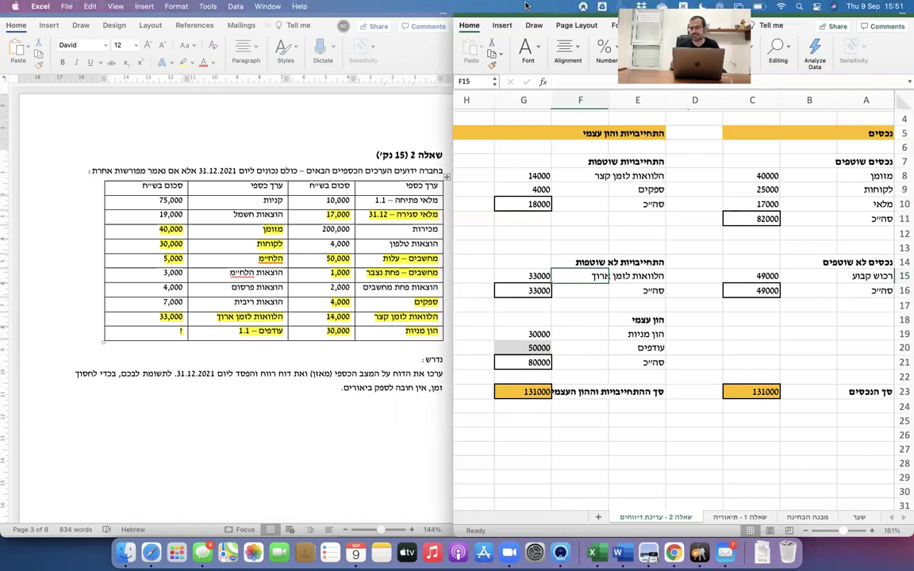
{"action": "left_click", "coordinate": [668, 204]}
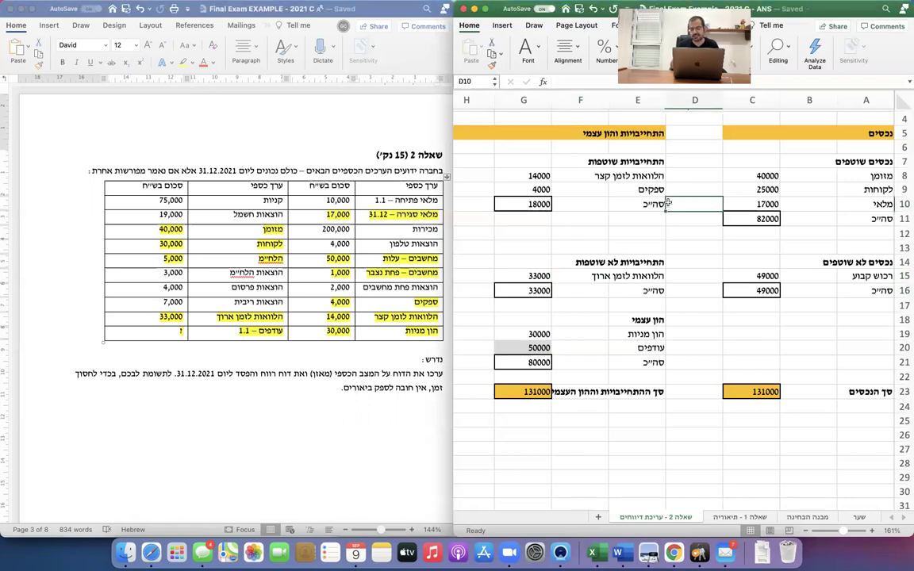
Step: Review the completed balance sheet against the exam table's data, including the closing inventory entry
{"action": "left_click", "coordinate": [145, 305]}
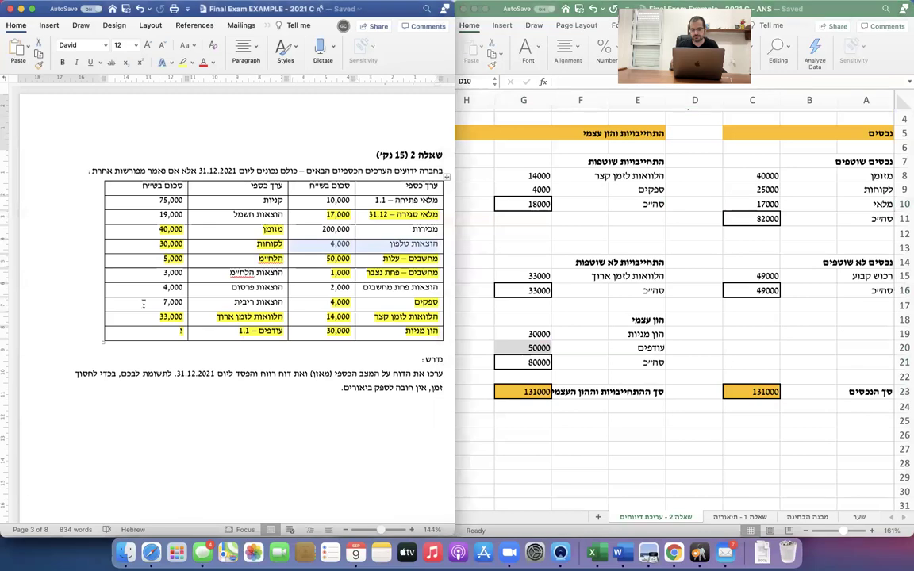
{"action": "left_click", "coordinate": [748, 231]}
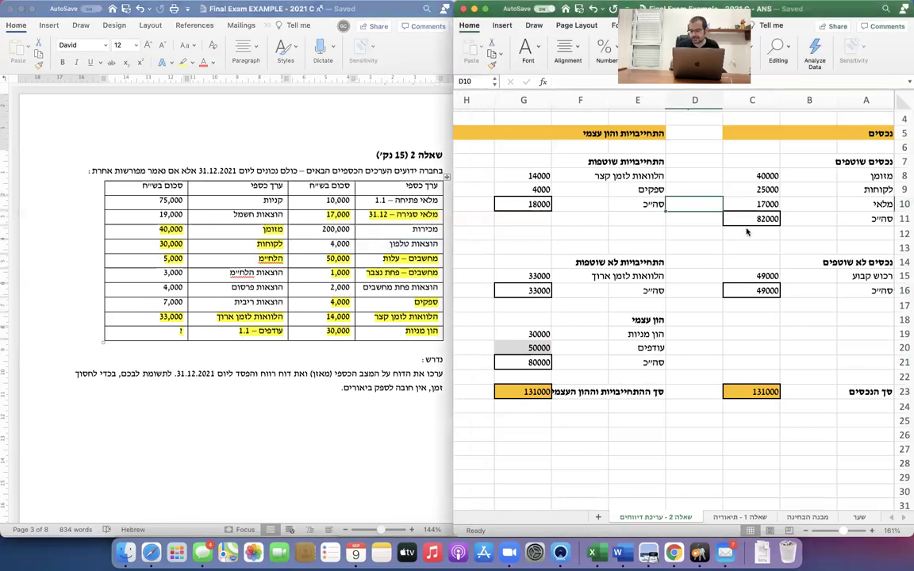
{"action": "scroll", "coordinate": [747, 231], "scroll_direction": "up", "scroll_amount": 3}
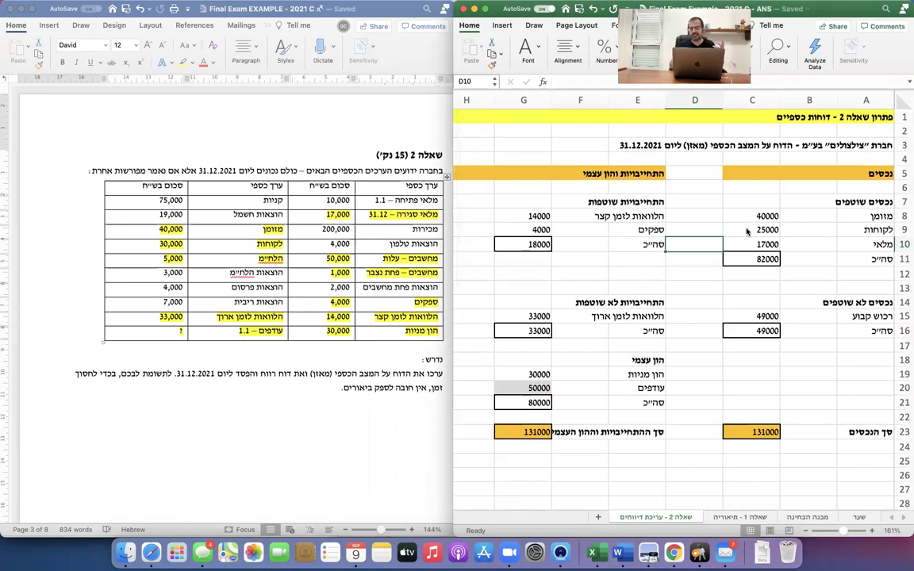
{"action": "scroll", "coordinate": [806, 269], "scroll_direction": "down", "scroll_amount": 1}
{"action": "scroll", "coordinate": [807, 269], "scroll_direction": "down", "scroll_amount": 2}
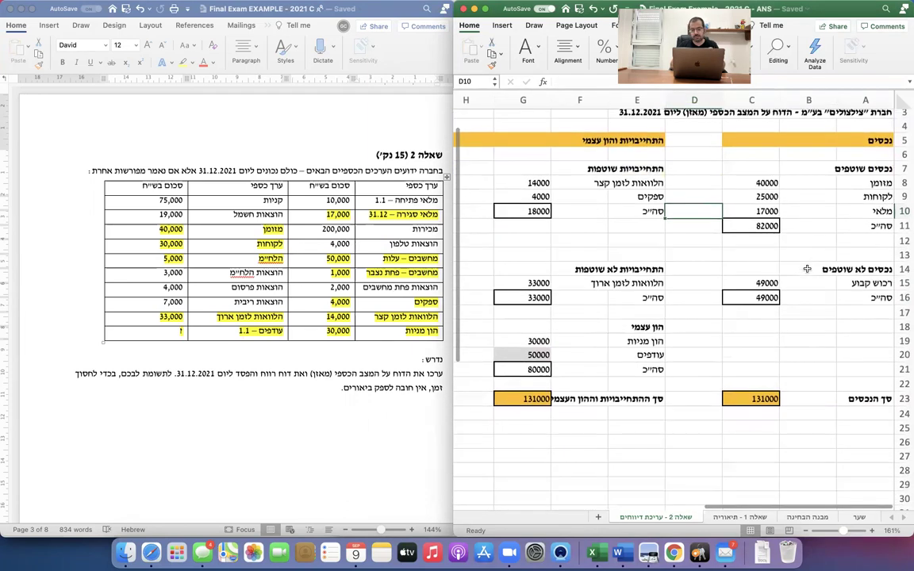
{"action": "left_click", "coordinate": [414, 219]}
{"action": "double_click", "coordinate": [414, 219]}
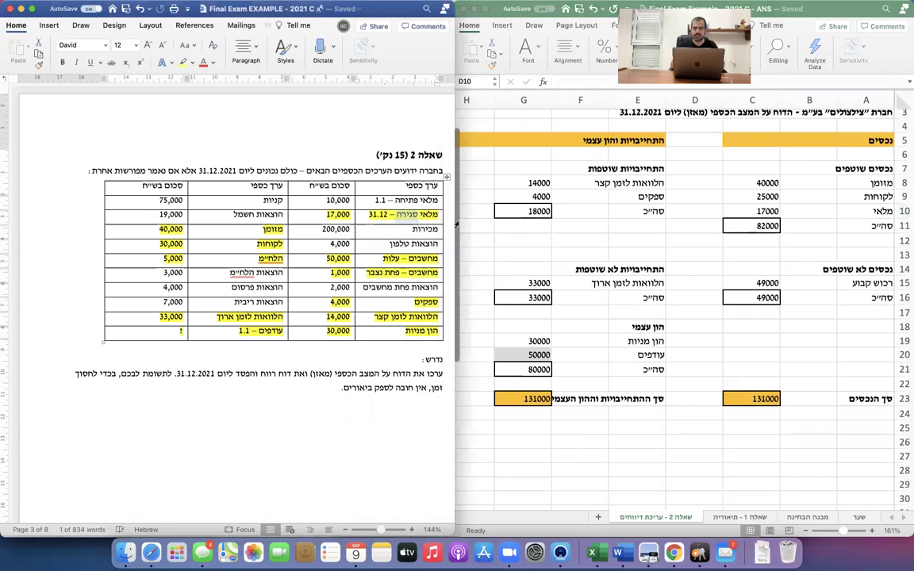
Step: Copy the balance sheet title row 3 to row 25 as the basis for the income statement title
{"action": "scroll", "coordinate": [687, 203], "scroll_direction": "up", "scroll_amount": 2}
{"action": "left_click", "coordinate": [902, 145]}
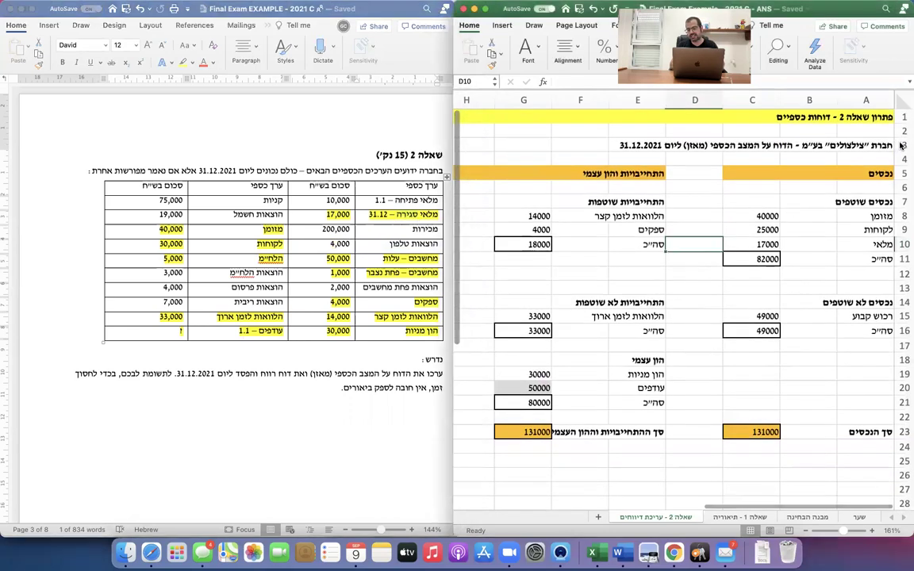
{"action": "key", "text": "cmd+c"}
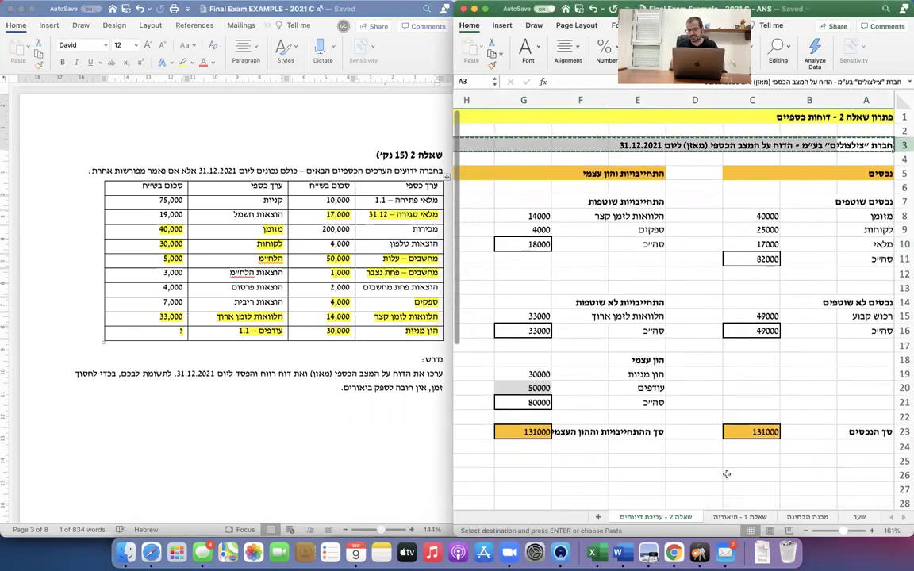
{"action": "scroll", "coordinate": [725, 391], "scroll_direction": "down", "scroll_amount": 5}
{"action": "left_click", "coordinate": [903, 323]}
{"action": "key", "text": "cmd+v"}
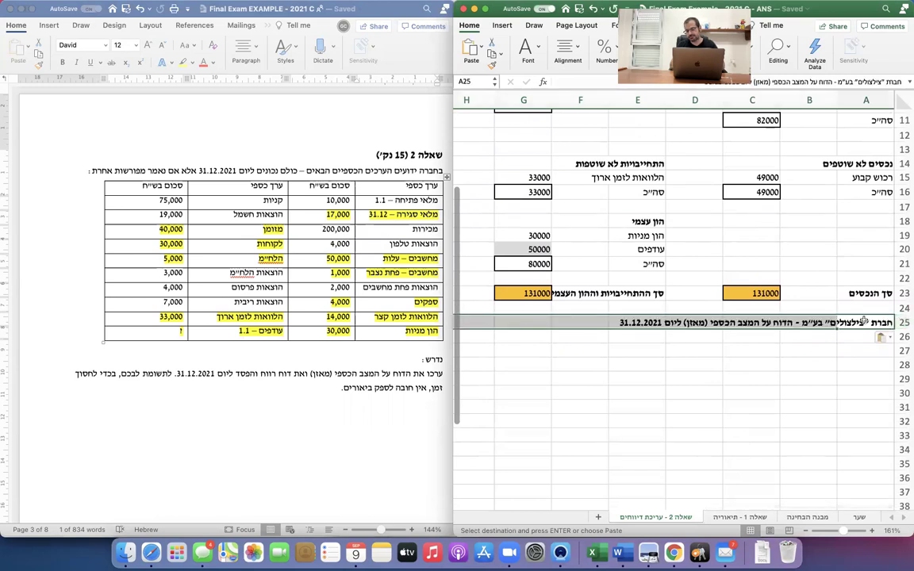
Step: Change the title in A25 after the company name to "דוח רווח והפסד לשנה שנתסיימה ב-31.12.2021"
{"action": "double_click", "coordinate": [864, 323]}
{"action": "left_click_drag", "start_coordinate": [791, 323], "coordinate": [611, 323]}
{"action": "type", "text": "דוח רווח והפ"}
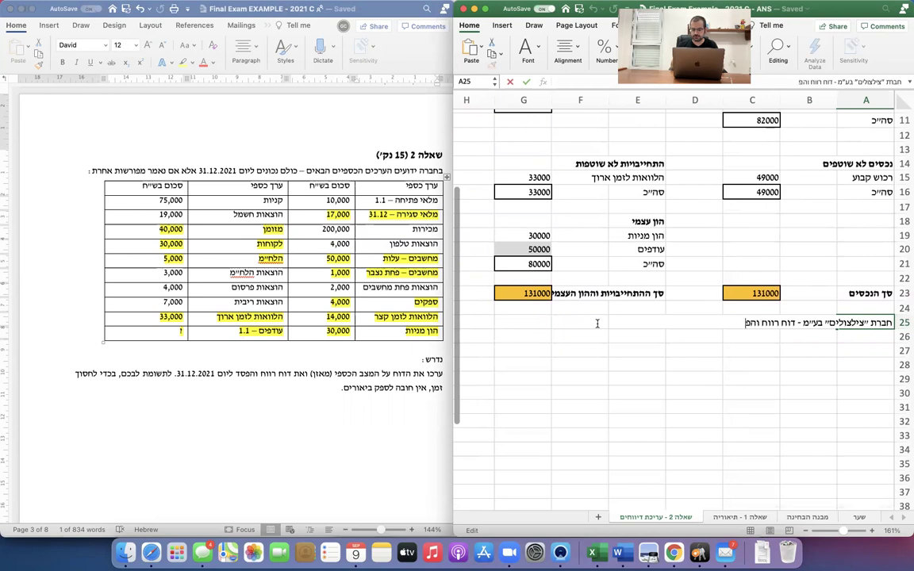
{"action": "type", "text": "סד לשנה שנתסיימה ב-31.12.2021"}
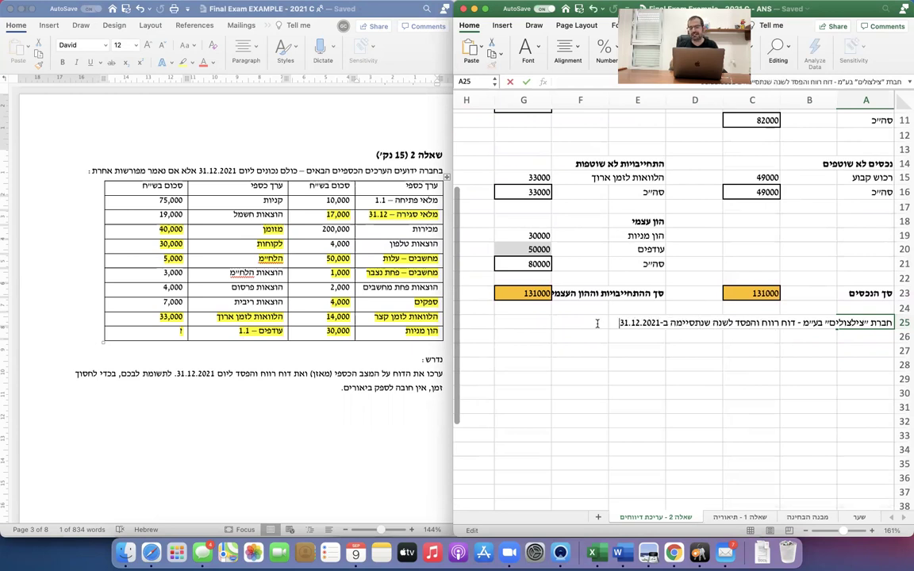
{"action": "key", "text": "Return"}
{"action": "key", "text": "Return"}
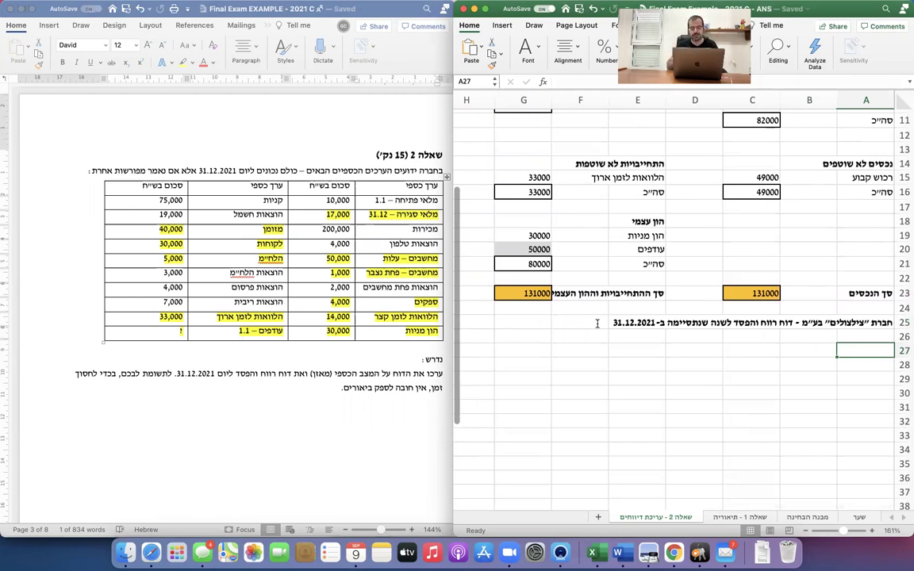
Step: Enter the income statement labels "מכירות", "עלות המכר" and "רווח גולמי" in A27 to A29
{"action": "type", "text": "מכירות"}
{"action": "key", "text": "Return"}
{"action": "type", "text": "עלות המכר"}
{"action": "key", "text": "Return"}
{"action": "type", "text": "רווח גולמי"}
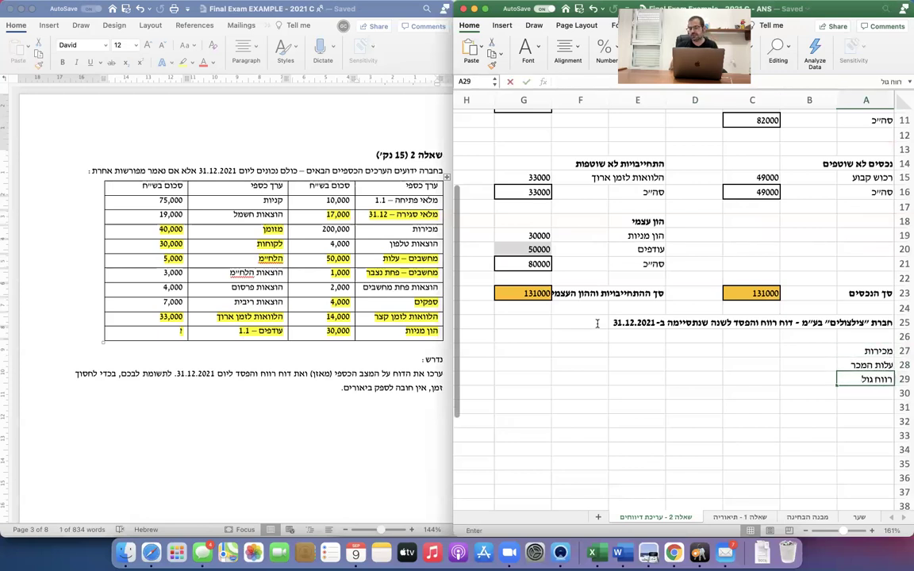
{"action": "key", "text": "Return"}
Step: Add the expense labels "הוצאות מכירה ושיווק" in A30 and "הוצאות הנהלה וכלליות" in A31
{"action": "type", "text": "הוצאות "}
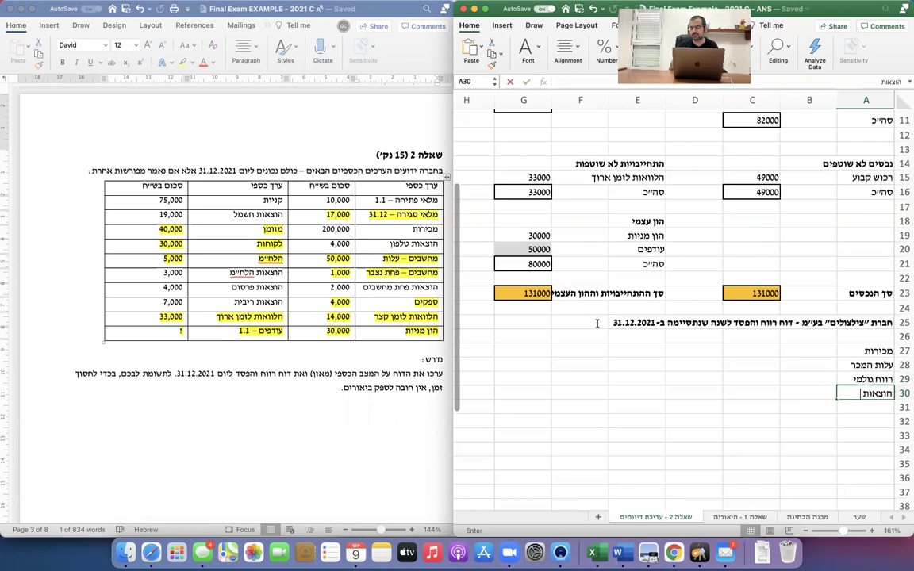
{"action": "type", "text": "מכירה ושיווק"}
{"action": "key", "text": "Return"}
{"action": "type", "text": "הוצאות ה"}
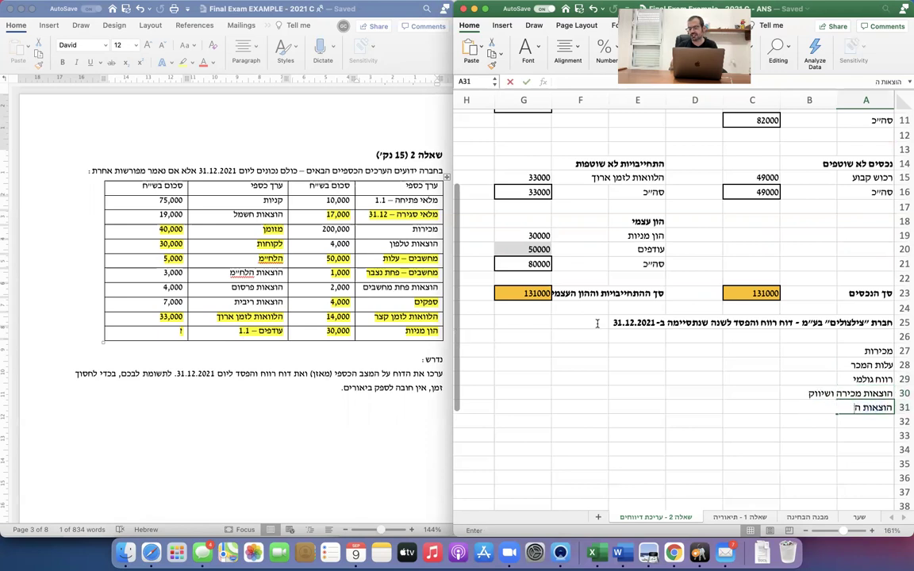
{"action": "type", "text": "נהלה וכלליות"}
{"action": "key", "text": "Return"}
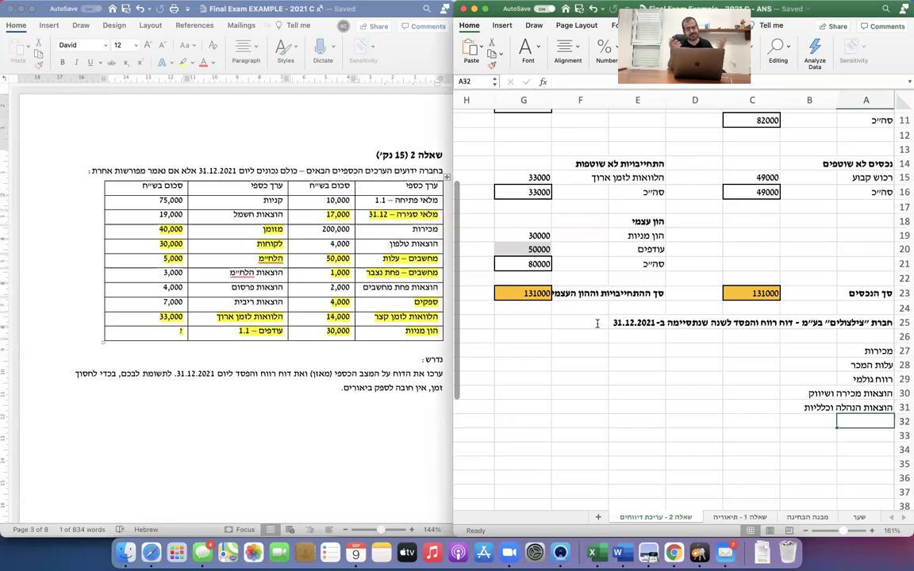
Step: Enter the labels "רווח תפעולי" in A32 and "הוצאות מימון" in A33
{"action": "type", "text": "רווח תפ"}
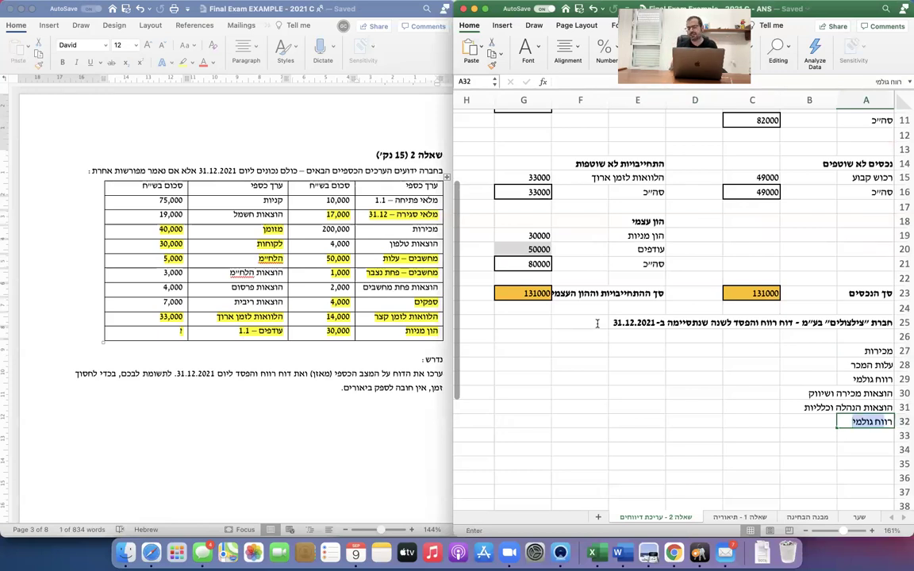
{"action": "type", "text": "עולי"}
{"action": "key", "text": "Return"}
{"action": "type", "text": "הוצאות מימון"}
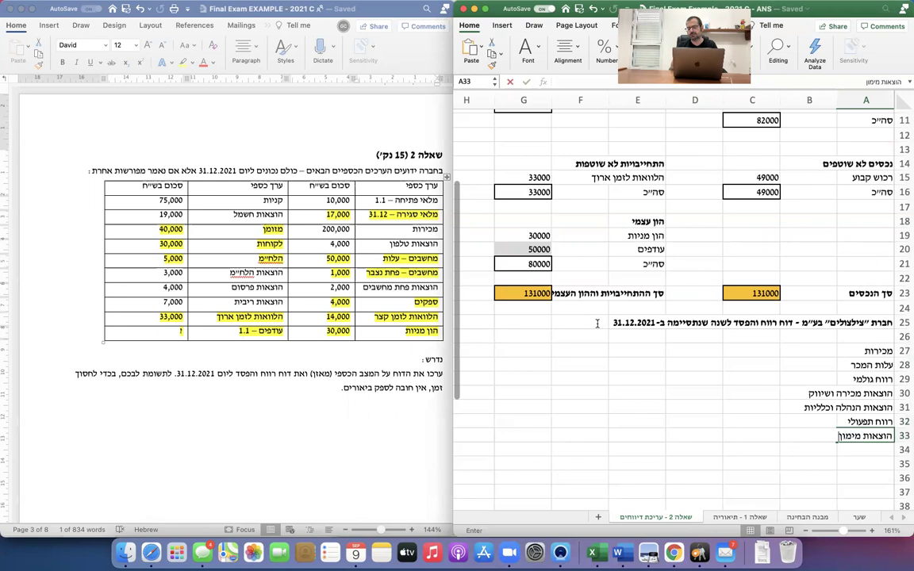
{"action": "key", "text": "Return"}
{"action": "type", "text": "ה"}
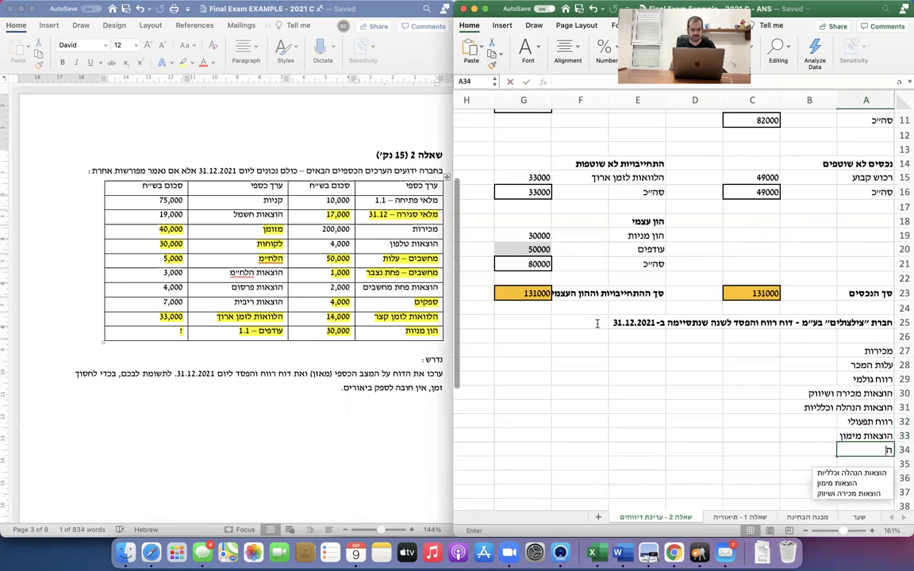
{"action": "key", "text": "BackSpace"}
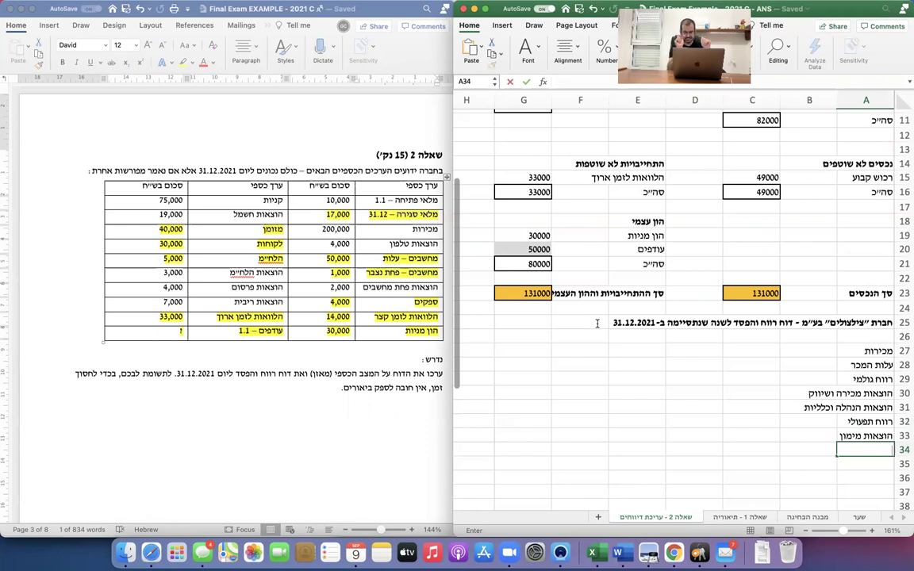
Step: Enter the closing labels "רווח לפני מסים על ההכנסה", "מסים על ההכנסה" and "רווח נקי" in A34 to A36
{"action": "type", "text": "רווח לפני מסים על ההכנסה"}
{"action": "key", "text": "Return"}
{"action": "type", "text": "מסים על ההכנסה"}
{"action": "key", "text": "Return"}
{"action": "type", "text": "רווח נקי"}
{"action": "key", "text": "Return"}
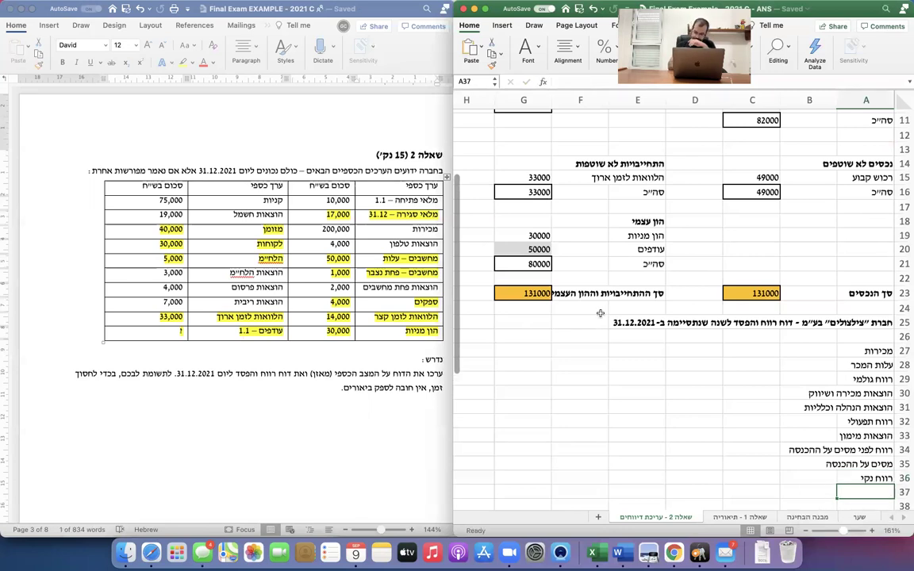
Step: In the Word exam table, highlight the opening inventory and purchases entries with their amounts in bright green
{"action": "left_click", "coordinate": [735, 351]}
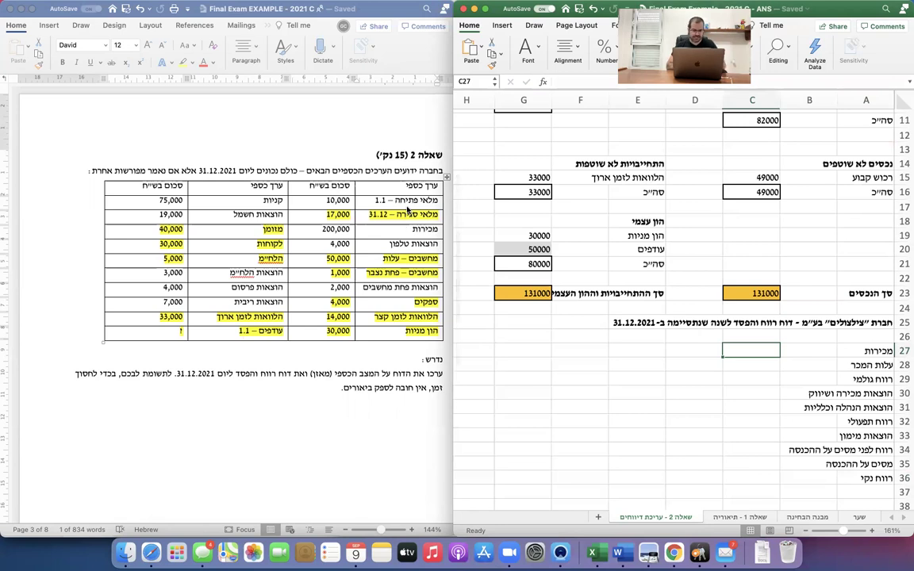
{"action": "left_click", "coordinate": [407, 207]}
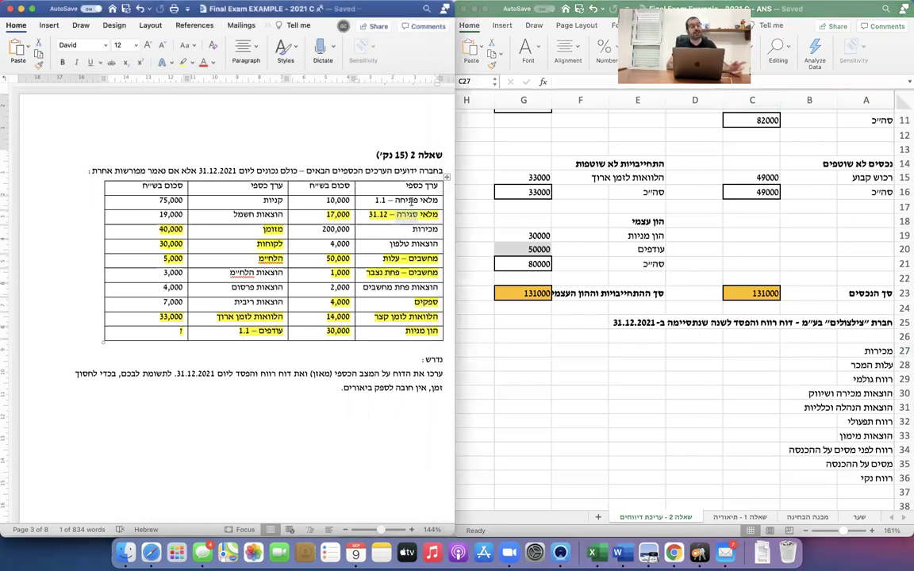
{"action": "left_click_drag", "start_coordinate": [353, 202], "coordinate": [323, 203]}
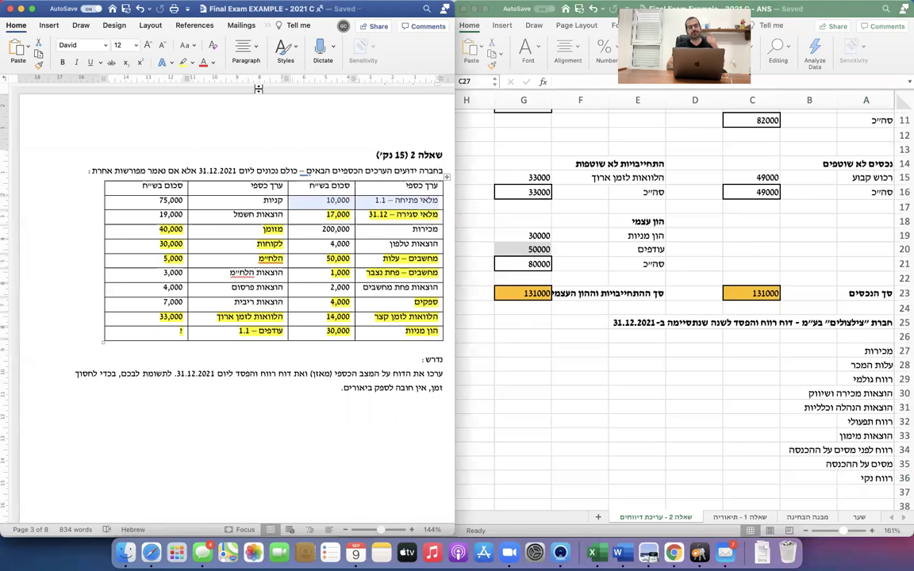
{"action": "left_click", "coordinate": [191, 63]}
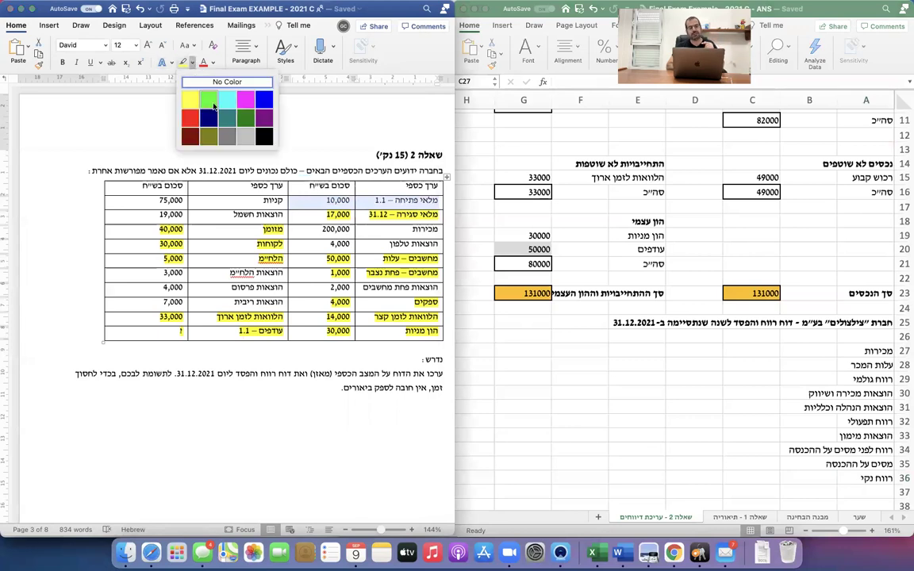
{"action": "left_click", "coordinate": [211, 101]}
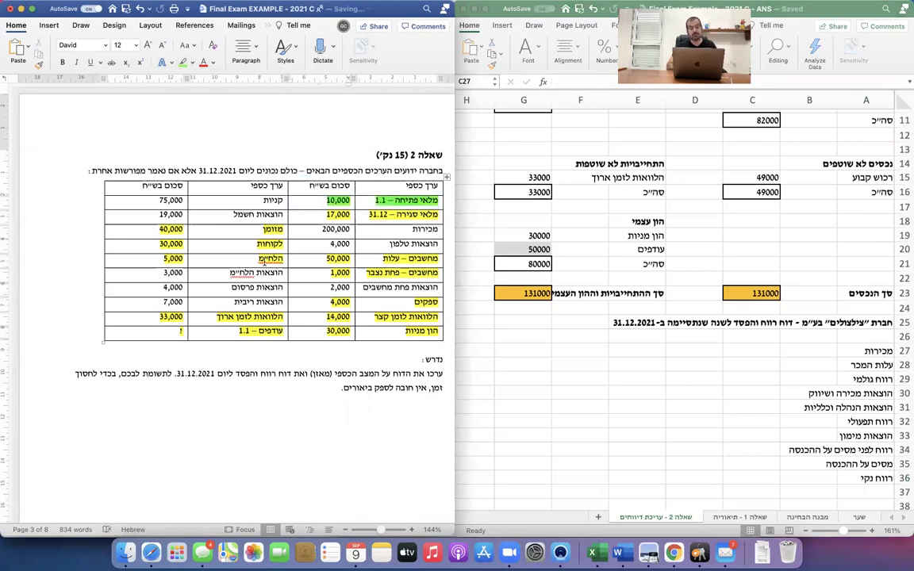
{"action": "left_click_drag", "start_coordinate": [251, 205], "coordinate": [166, 205]}
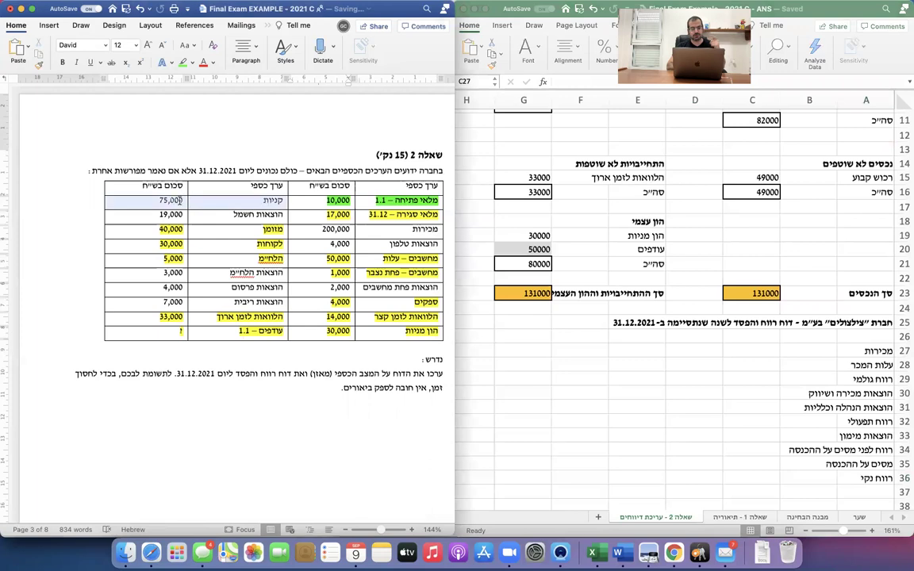
{"action": "left_click", "coordinate": [182, 62]}
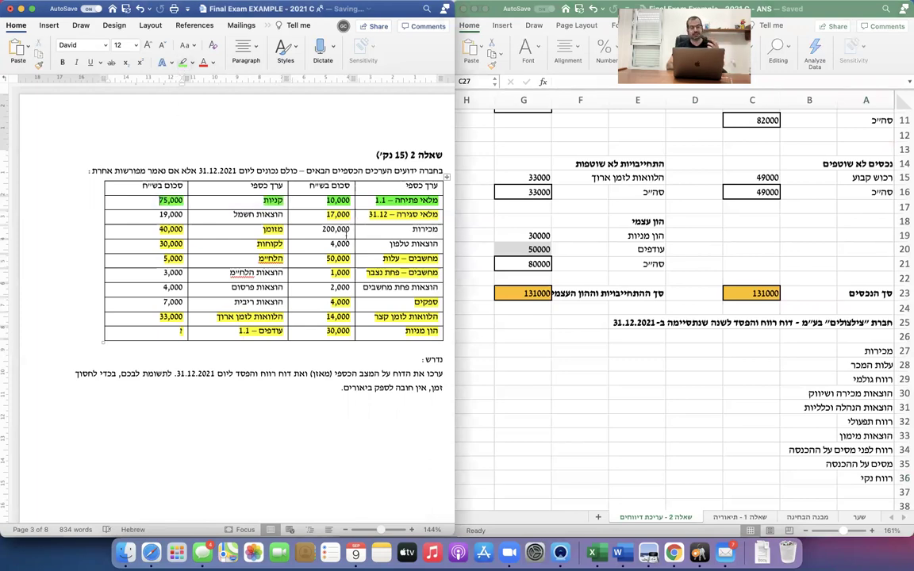
{"action": "left_click_drag", "start_coordinate": [384, 222], "coordinate": [327, 215]}
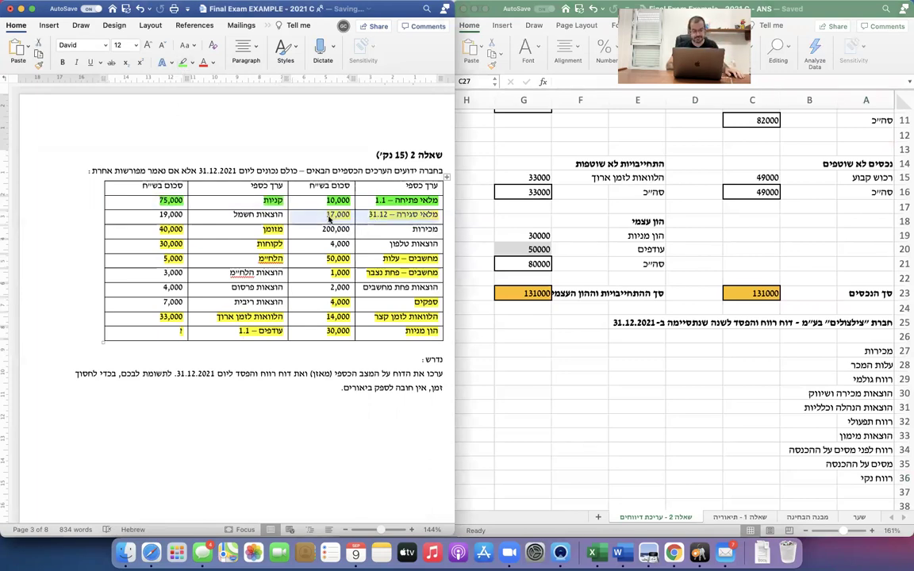
{"action": "left_click", "coordinate": [181, 64]}
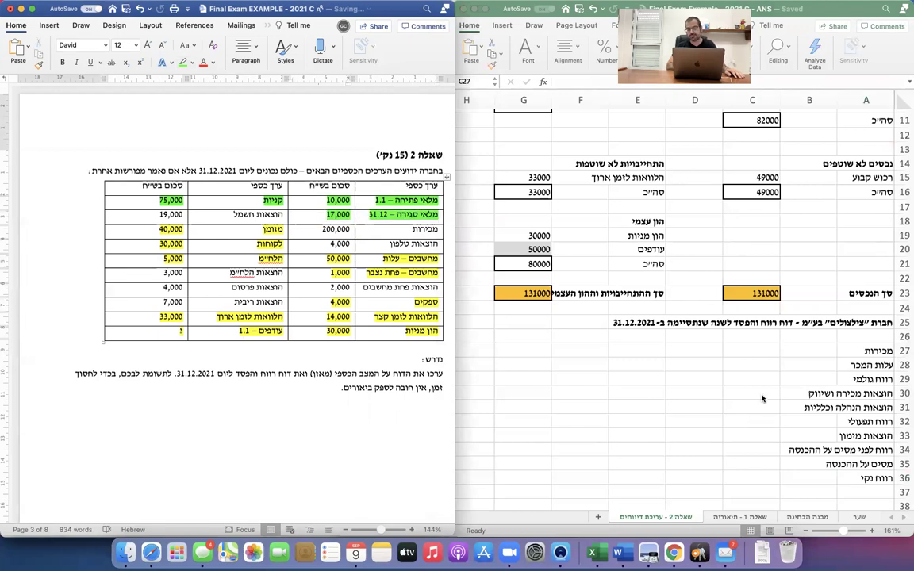
{"action": "left_click", "coordinate": [741, 365]}
{"action": "left_click", "coordinate": [740, 365]}
{"action": "type", "text": "="}
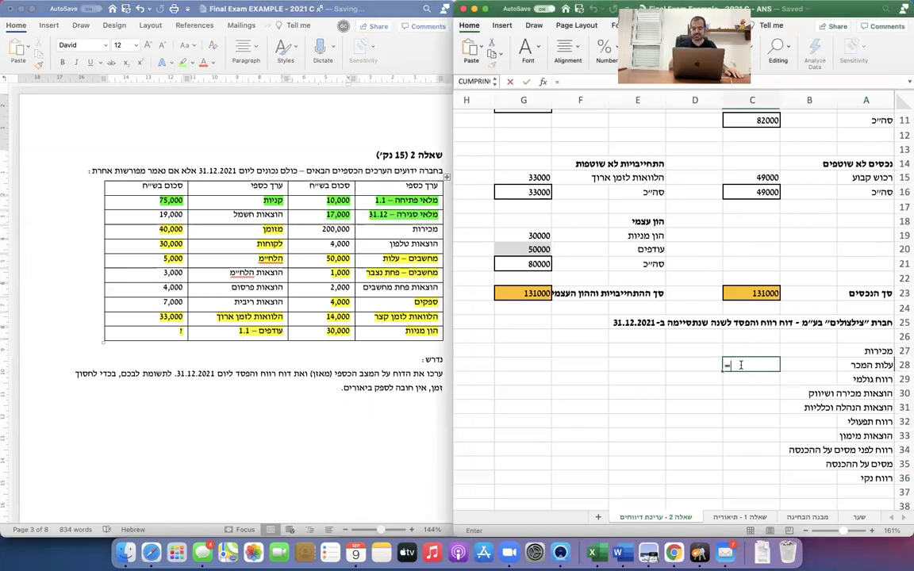
{"action": "type", "text": "10000"}
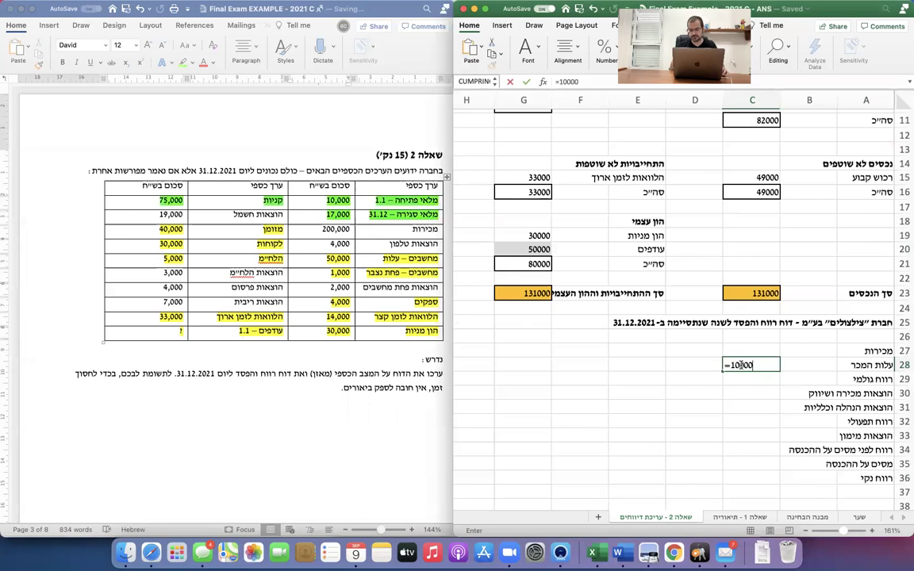
{"action": "type", "text": "+75000"}
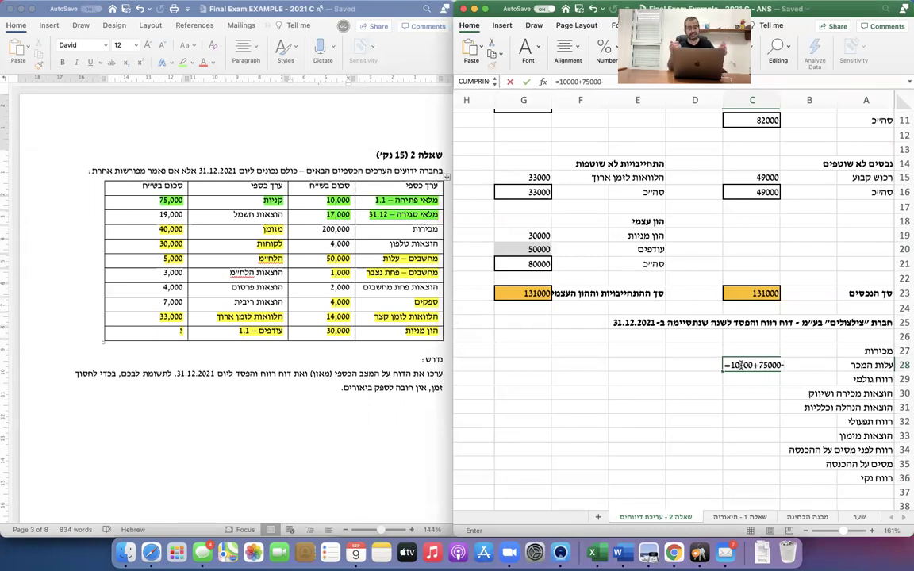
{"action": "type", "text": "-17000"}
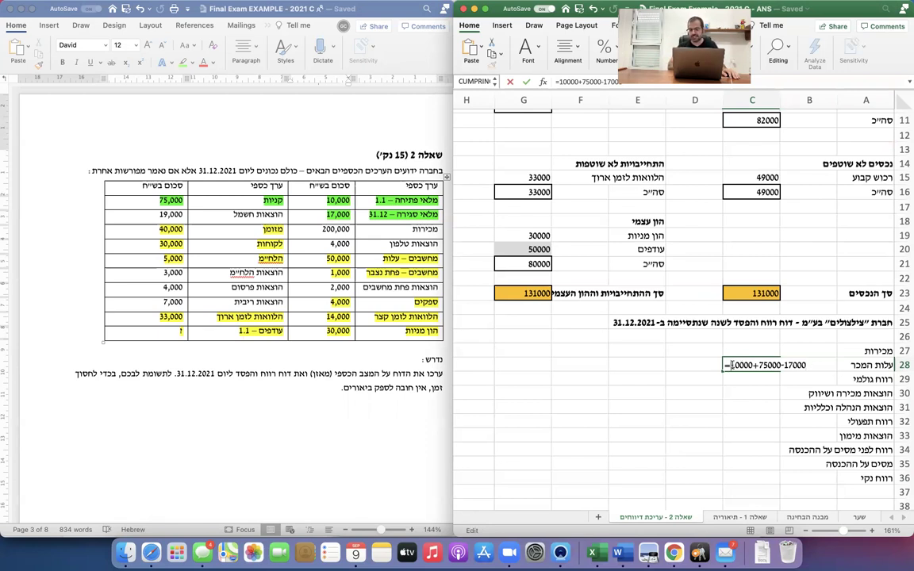
{"action": "type", "text": "-("}
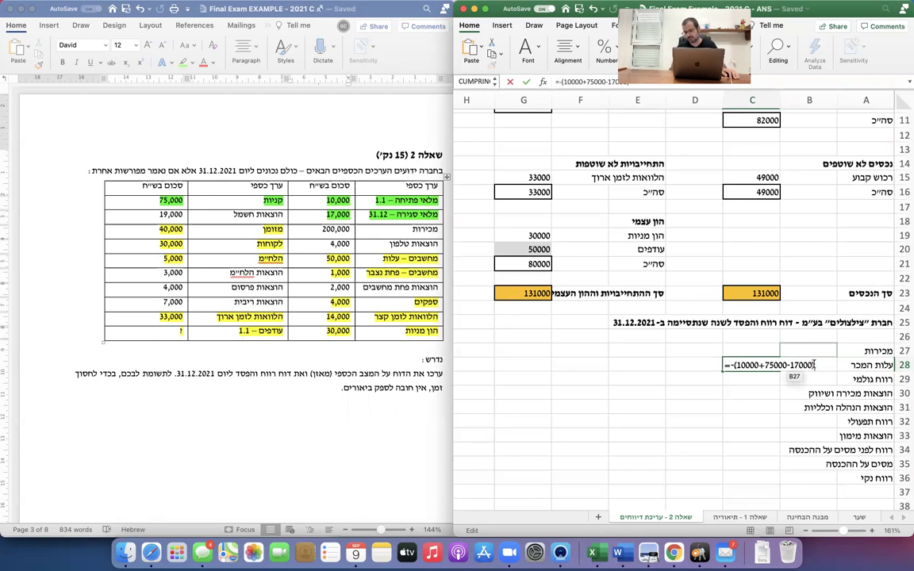
{"action": "key", "text": "shift+Return"}
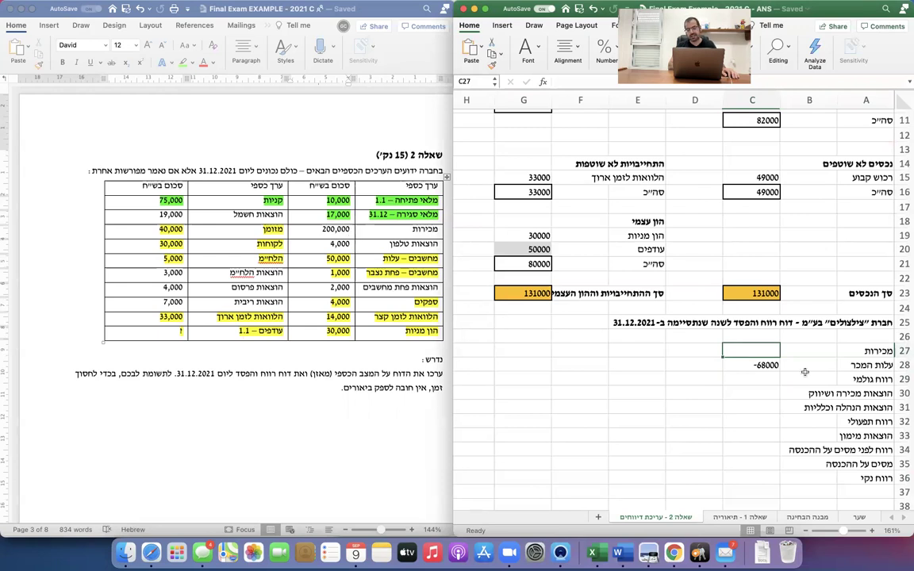
Step: Enter sales of 200000 in C27 and highlight the sales entry with its amount bright green in the Word table
{"action": "type", "text": "20000"}
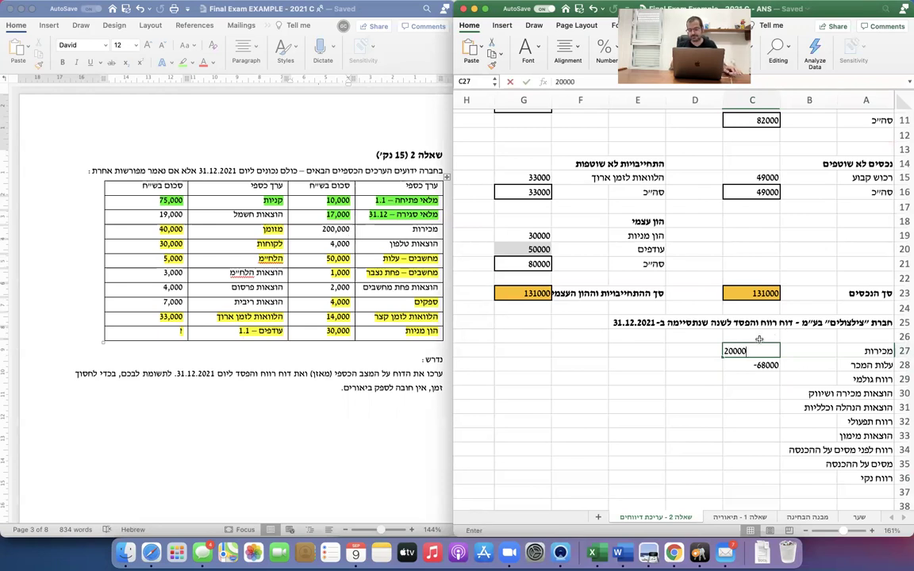
{"action": "type", "text": "0"}
{"action": "key", "text": "Return"}
{"action": "left_click", "coordinate": [376, 227]}
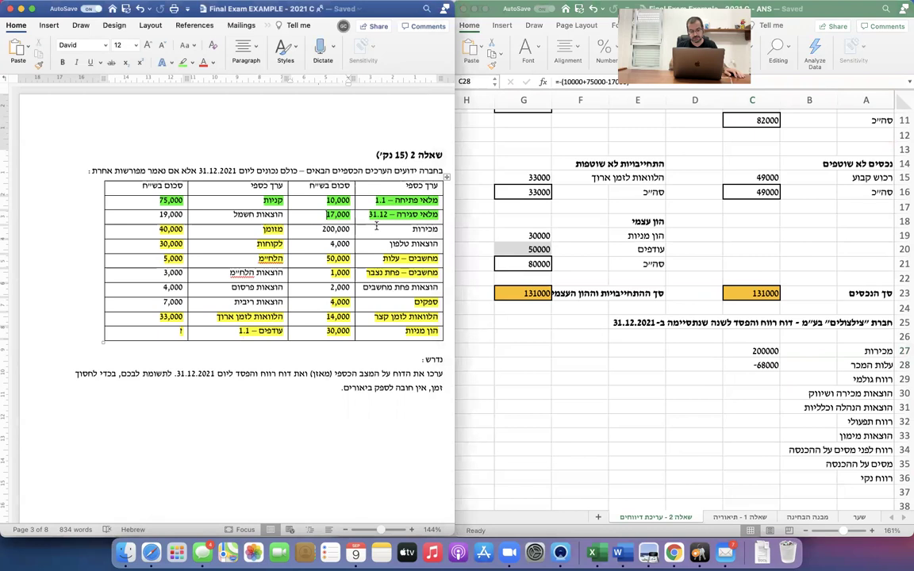
{"action": "left_click_drag", "start_coordinate": [377, 226], "coordinate": [317, 229]}
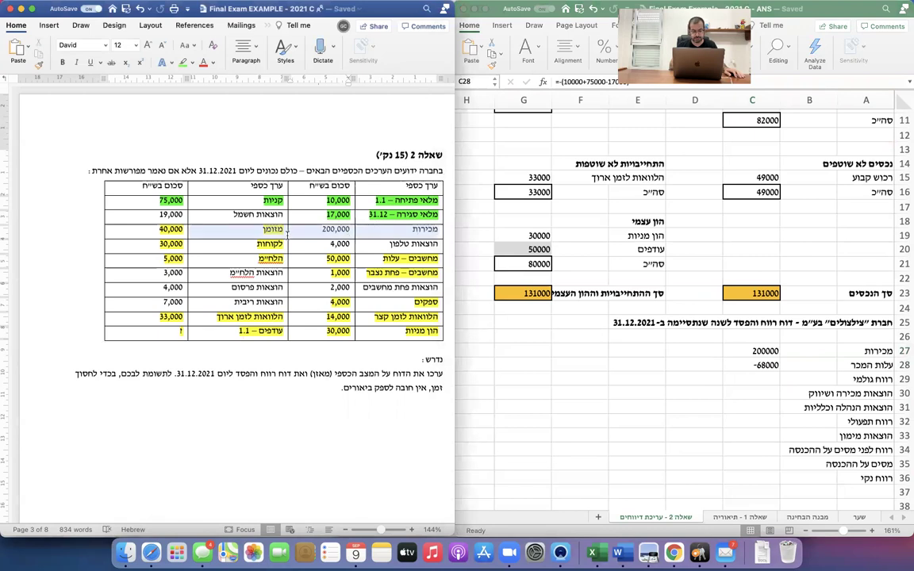
{"action": "left_click", "coordinate": [183, 61]}
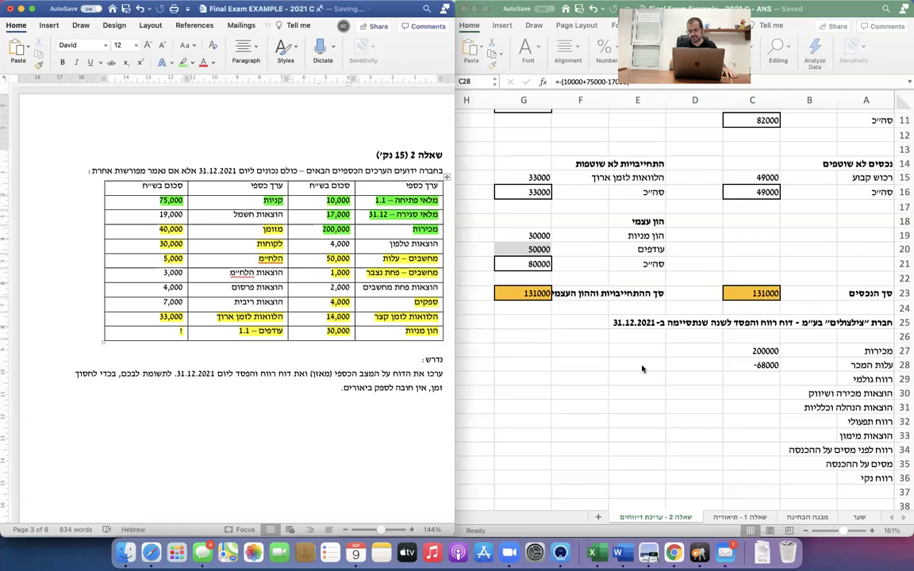
Step: Calculate the gross profit in C29 of the Excel sheet by adding C27 and C28
{"action": "left_click", "coordinate": [744, 387]}
{"action": "left_click", "coordinate": [745, 383]}
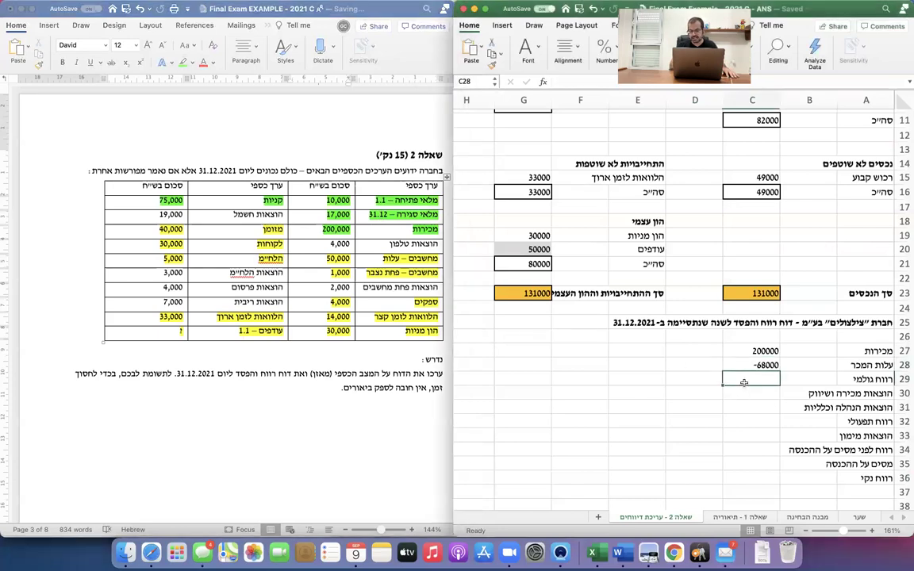
{"action": "type", "text": "="}
{"action": "key", "text": "Up"}
{"action": "key", "text": "Up"}
{"action": "type", "text": "+"}
{"action": "key", "text": "Up"}
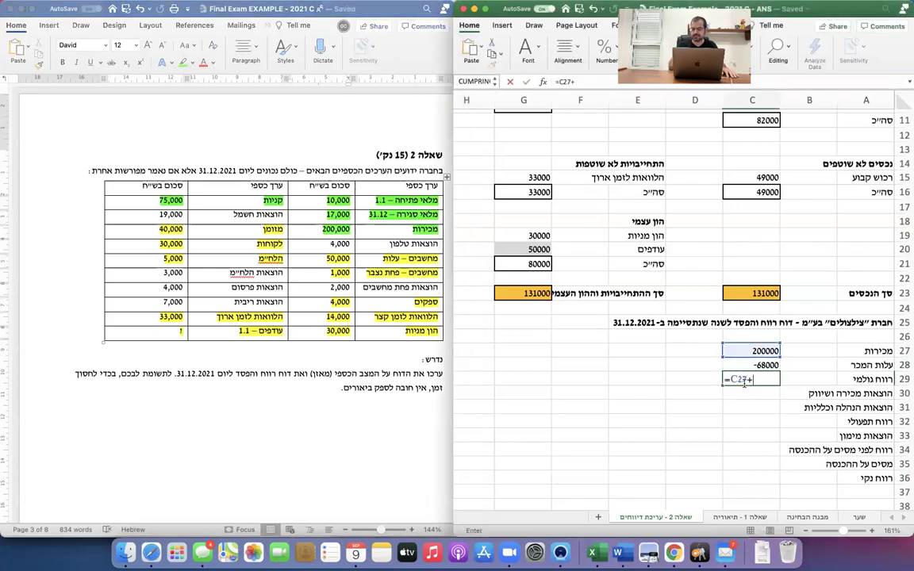
{"action": "key", "text": "Return"}
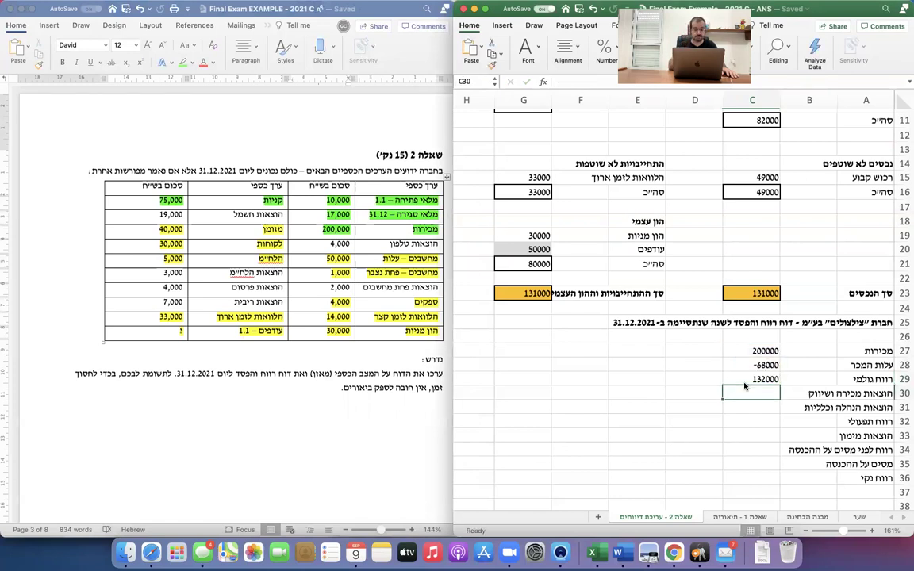
Step: Highlight the advertising expense row entry and amount bright green in Word, and enter -4000 for selling and marketing expenses in Excel's C30
{"action": "left_click", "coordinate": [240, 262]}
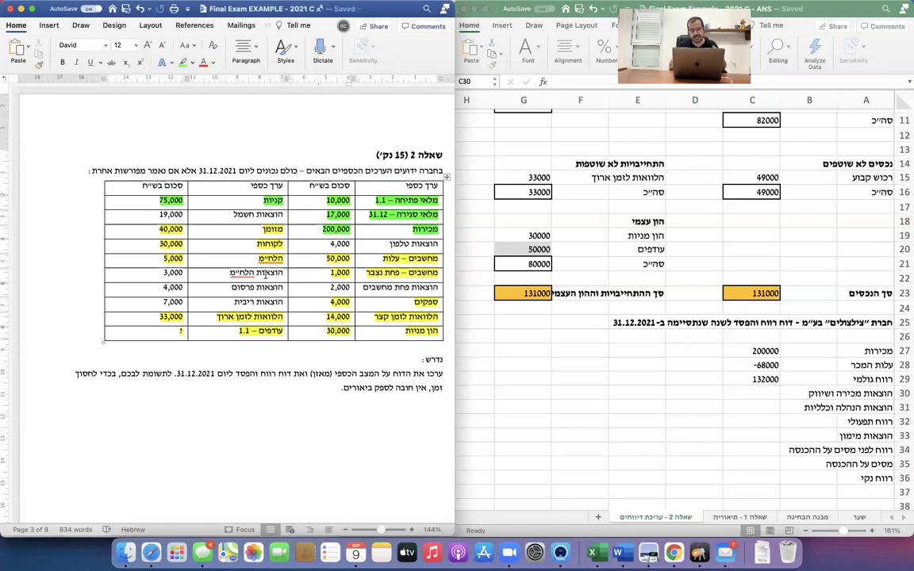
{"action": "left_click_drag", "start_coordinate": [269, 287], "coordinate": [163, 288]}
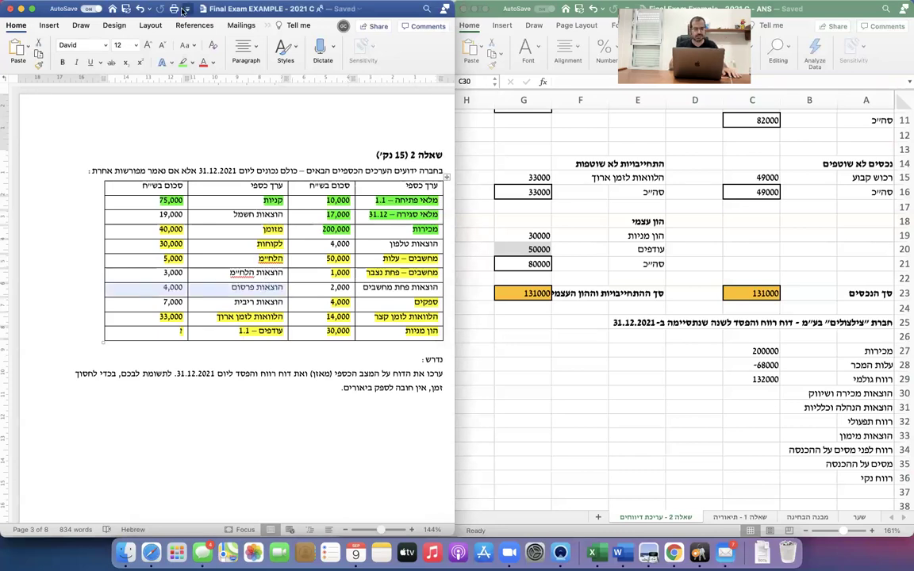
{"action": "left_click", "coordinate": [181, 62]}
{"action": "left_click", "coordinate": [758, 393]}
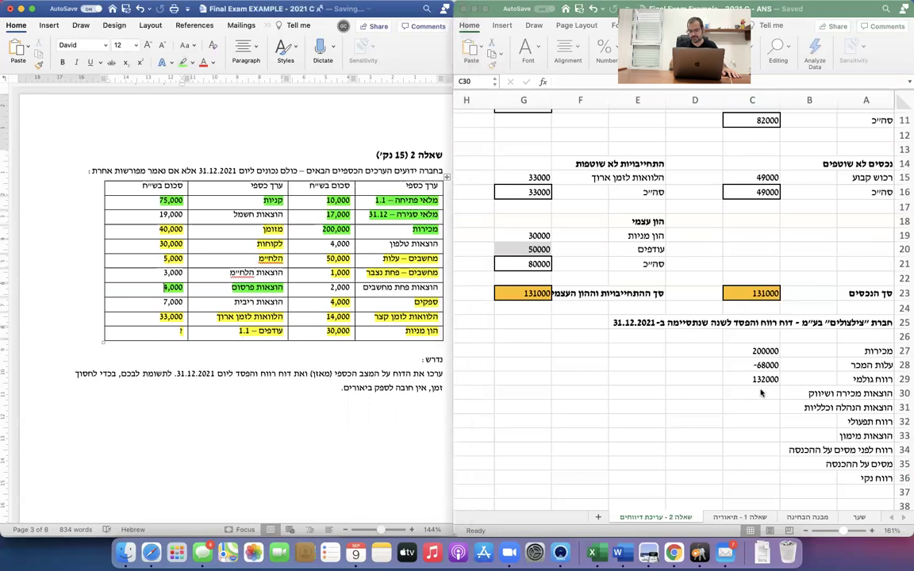
{"action": "type", "text": "-4000"}
{"action": "key", "text": "Return"}
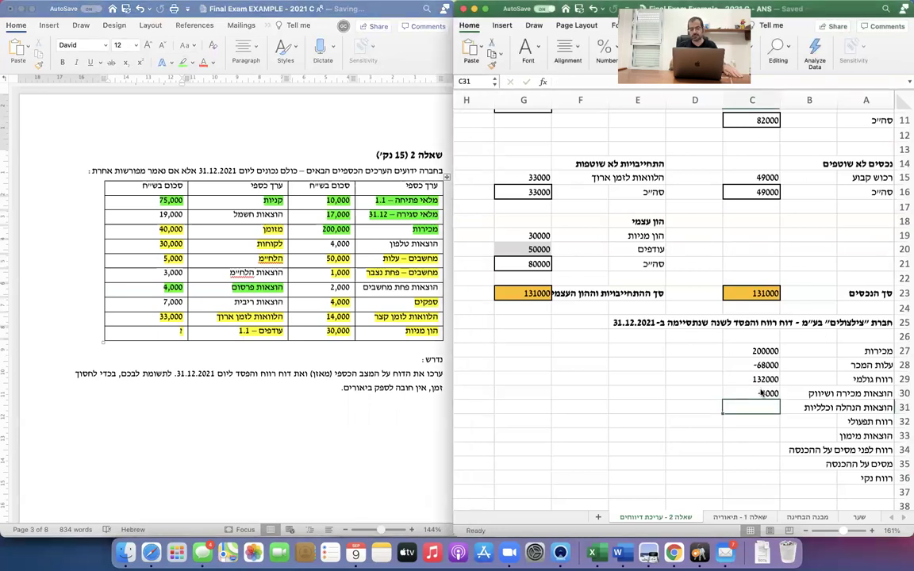
Step: In the Word table, highlight the telephone and electricity expense entries with their amounts in bright green
{"action": "left_click", "coordinate": [372, 247]}
{"action": "left_click_drag", "start_coordinate": [372, 248], "coordinate": [305, 246]}
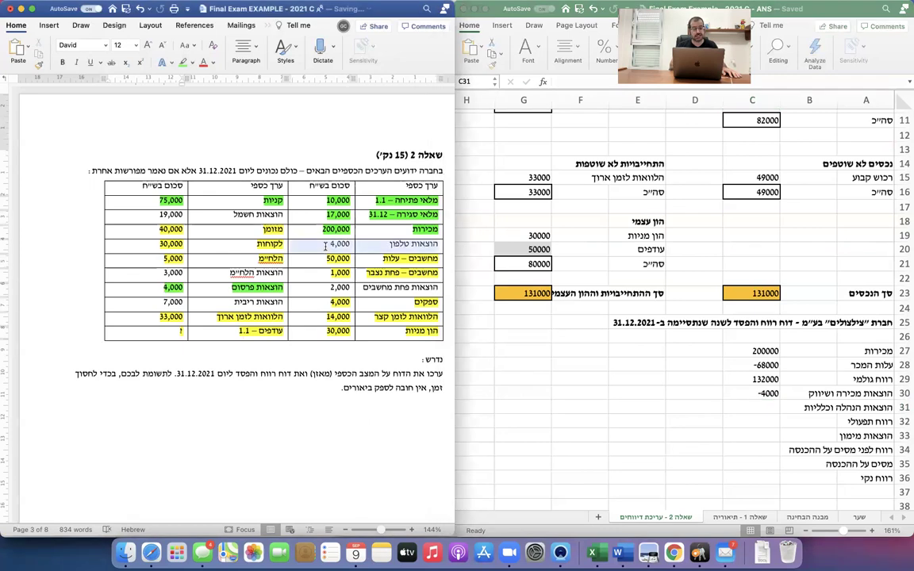
{"action": "left_click", "coordinate": [182, 63]}
{"action": "left_click_drag", "start_coordinate": [224, 212], "coordinate": [150, 214]}
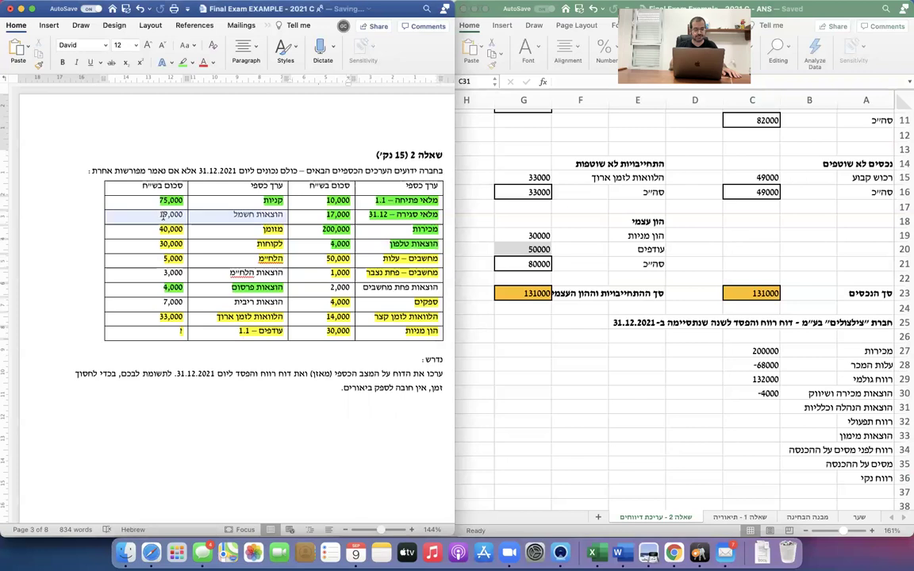
{"action": "left_click", "coordinate": [182, 62]}
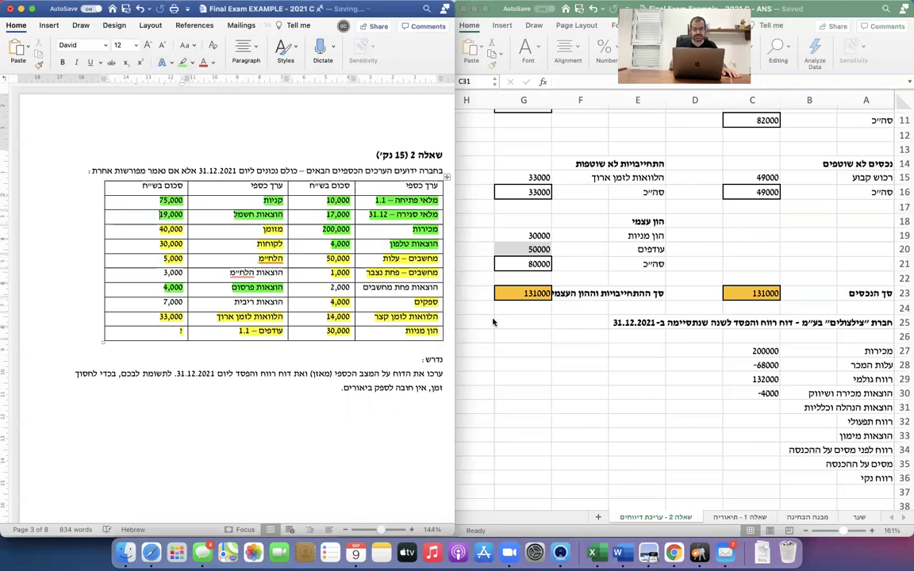
{"action": "left_click", "coordinate": [751, 407]}
{"action": "type", "text": "=-"}
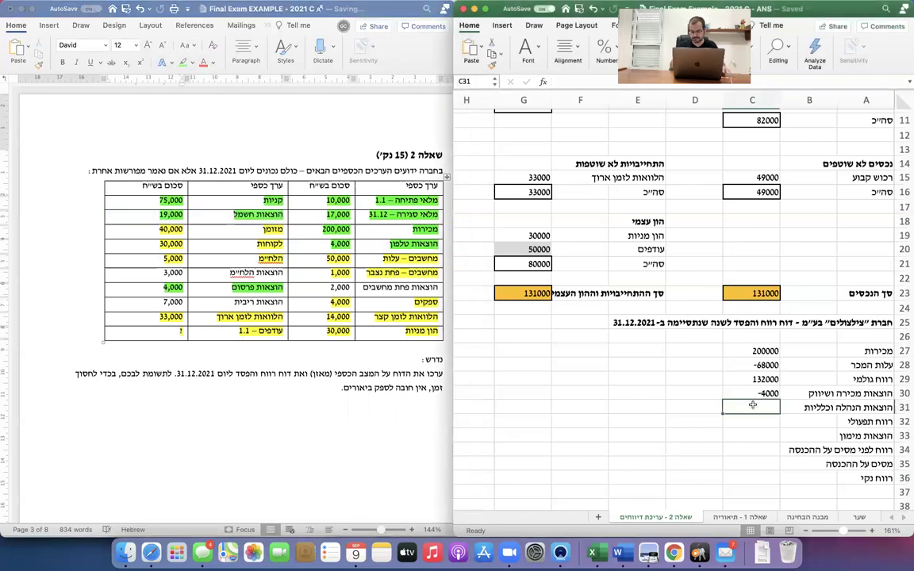
{"action": "type", "text": "4000-190"}
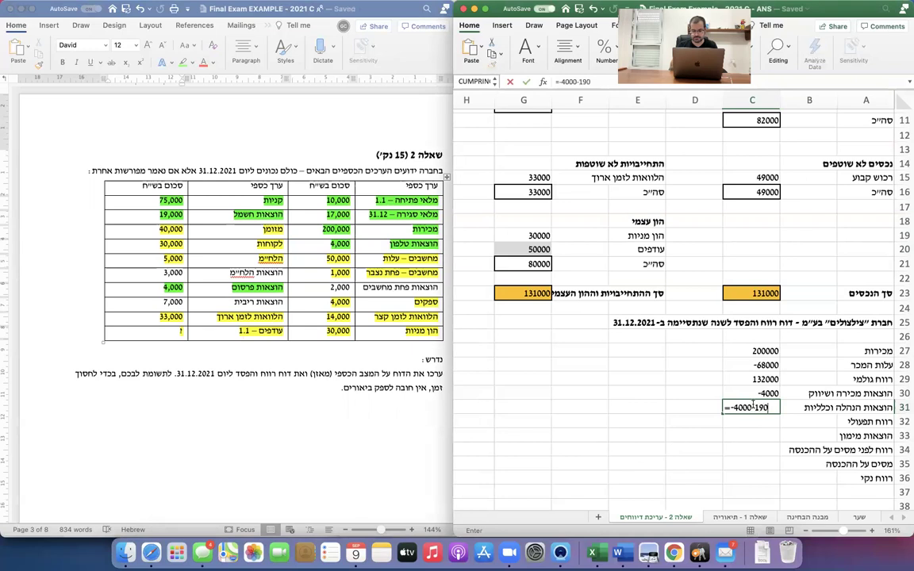
{"action": "type", "text": "00-2000"}
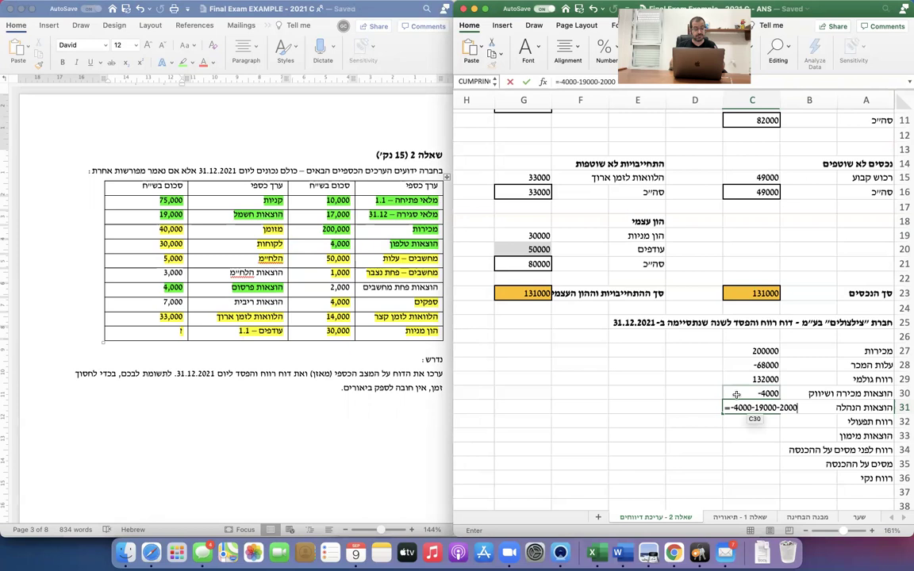
{"action": "type", "text": "-3000"}
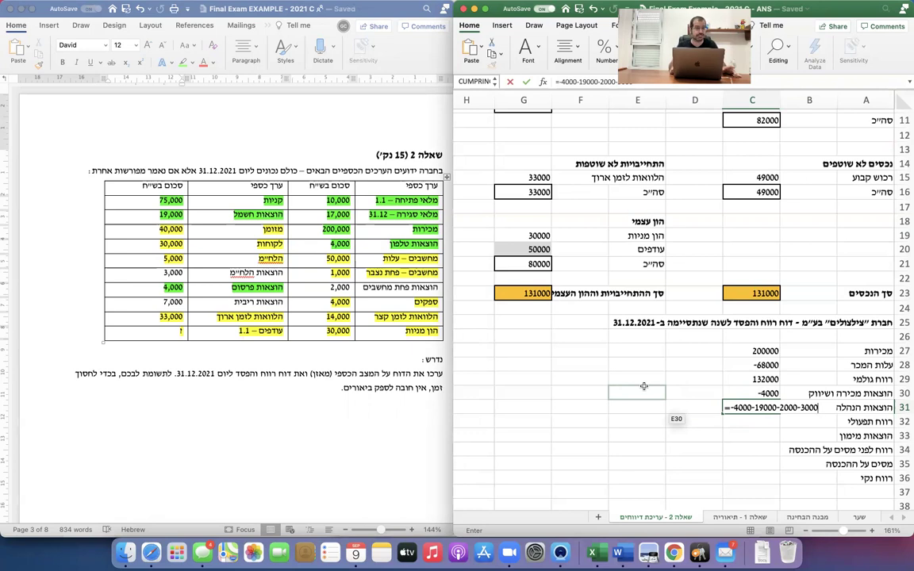
{"action": "key", "text": "Return"}
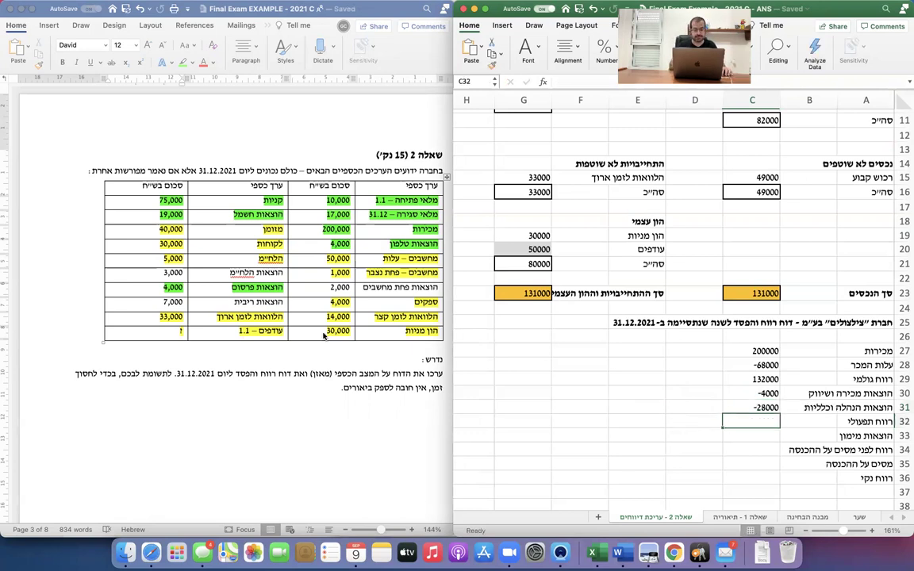
Step: In the Word table, highlight the "הוצאות פחת מחשבים" and "הוצאות הלח״מ" entries with their amounts in bright green
{"action": "left_click", "coordinate": [380, 305]}
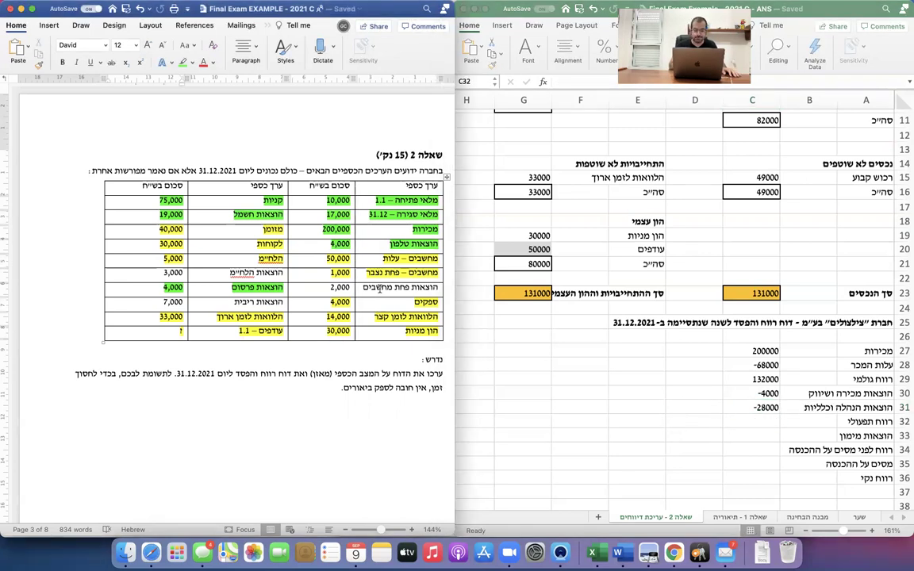
{"action": "left_click_drag", "start_coordinate": [381, 291], "coordinate": [333, 292]}
{"action": "left_click", "coordinate": [185, 62]}
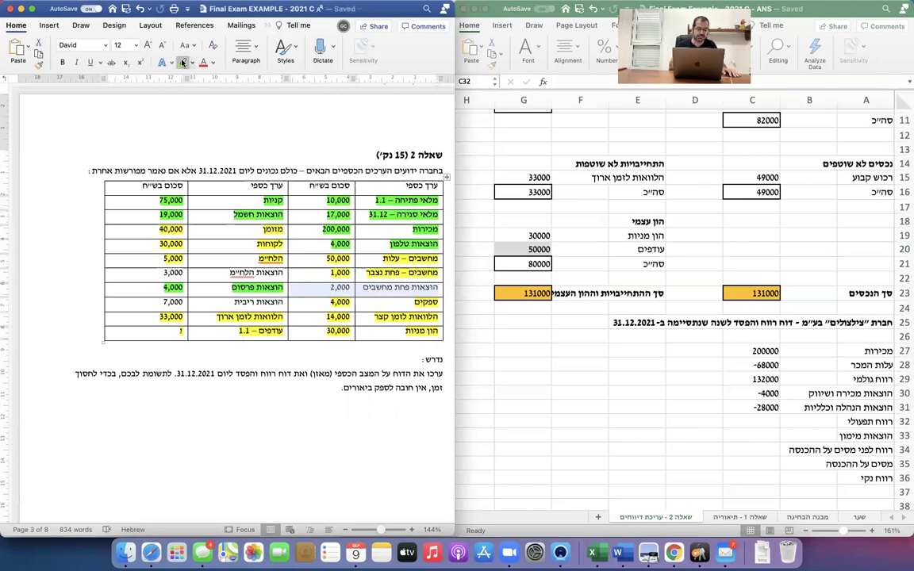
{"action": "left_click_drag", "start_coordinate": [221, 275], "coordinate": [162, 274]}
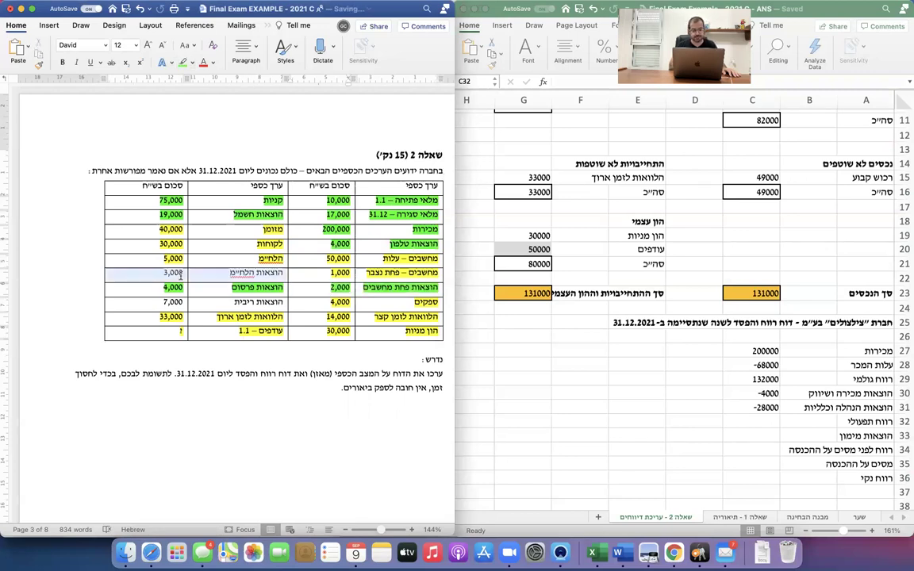
{"action": "left_click", "coordinate": [185, 62]}
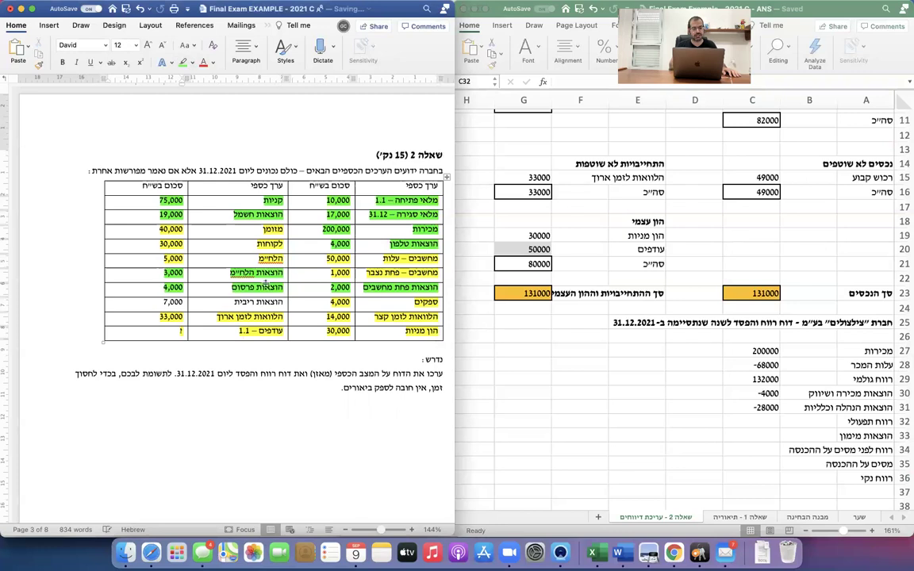
Step: Calculate the operating profit in Excel's C32 by adding the gross profit in C29 and the expenses in C30 and C31
{"action": "left_click", "coordinate": [767, 426]}
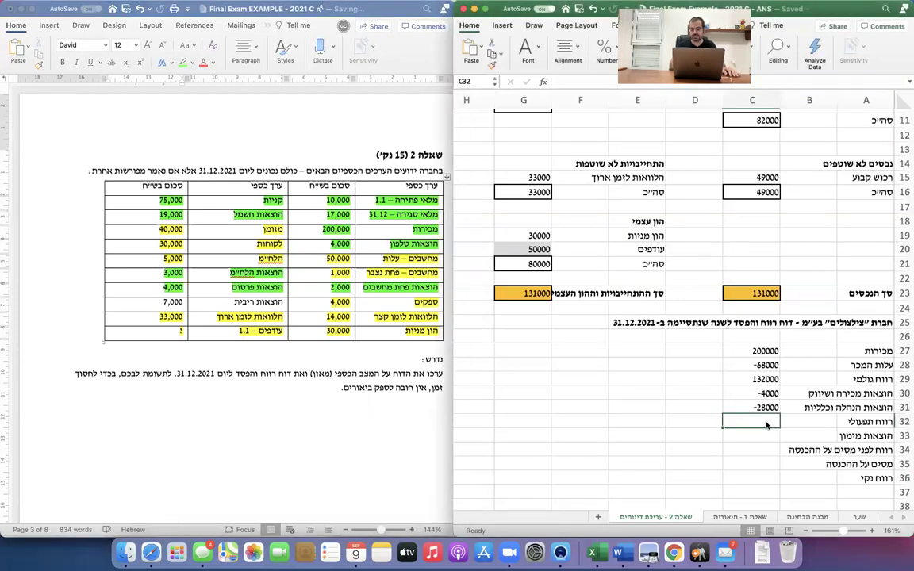
{"action": "type", "text": "="}
{"action": "key", "text": "Up"}
{"action": "key", "text": "Up"}
{"action": "key", "text": "Up"}
{"action": "type", "text": "+"}
{"action": "key", "text": "Up"}
{"action": "type", "text": "+"}
{"action": "key", "text": "Up"}
{"action": "key", "text": "Up"}
{"action": "key", "text": "Return"}
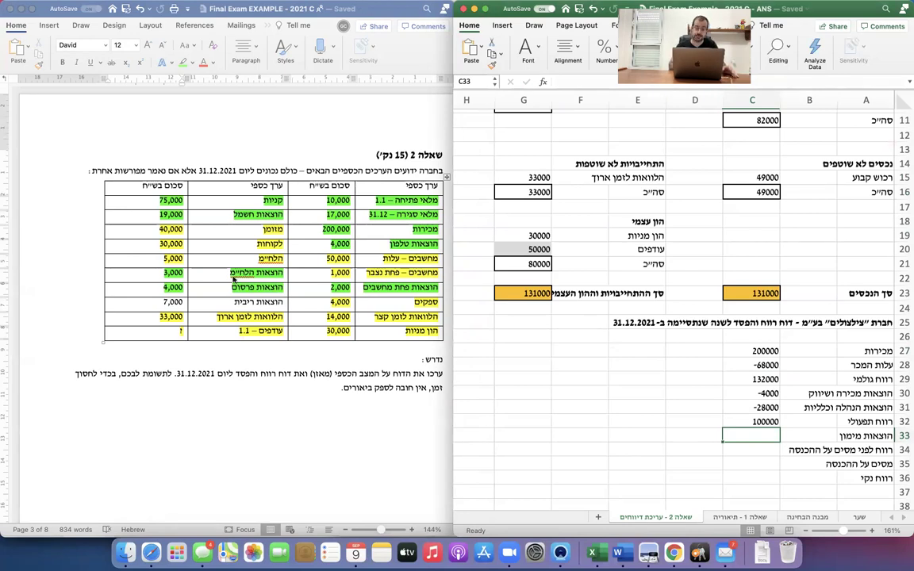
Step: Enter the financing expenses in C33 as =-7000 and calculate the profit before income taxes in C34 as =C32+C33
{"action": "left_click", "coordinate": [214, 299]}
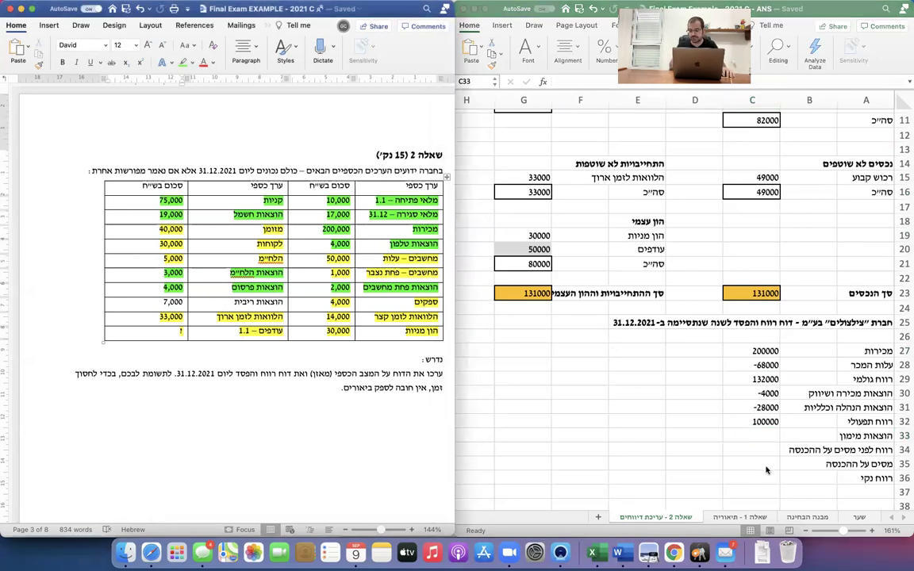
{"action": "left_click", "coordinate": [756, 439]}
{"action": "type", "text": "-7000"}
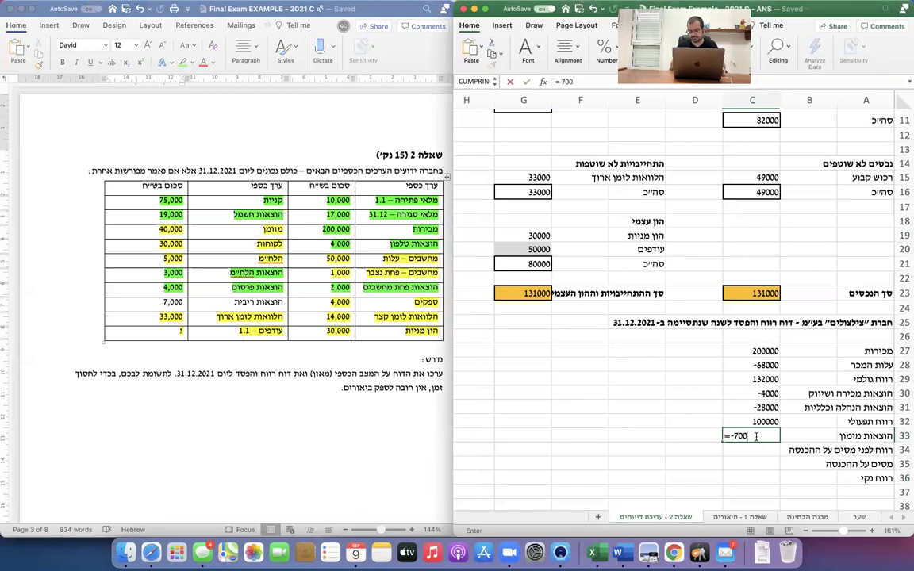
{"action": "key", "text": "Return"}
{"action": "type", "text": "=C32+C33"}
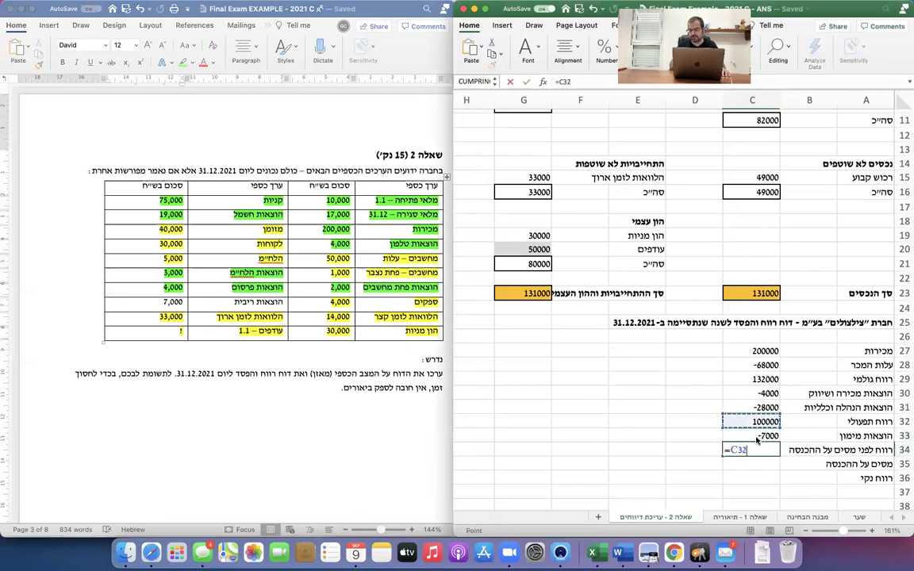
{"action": "key", "text": "Return"}
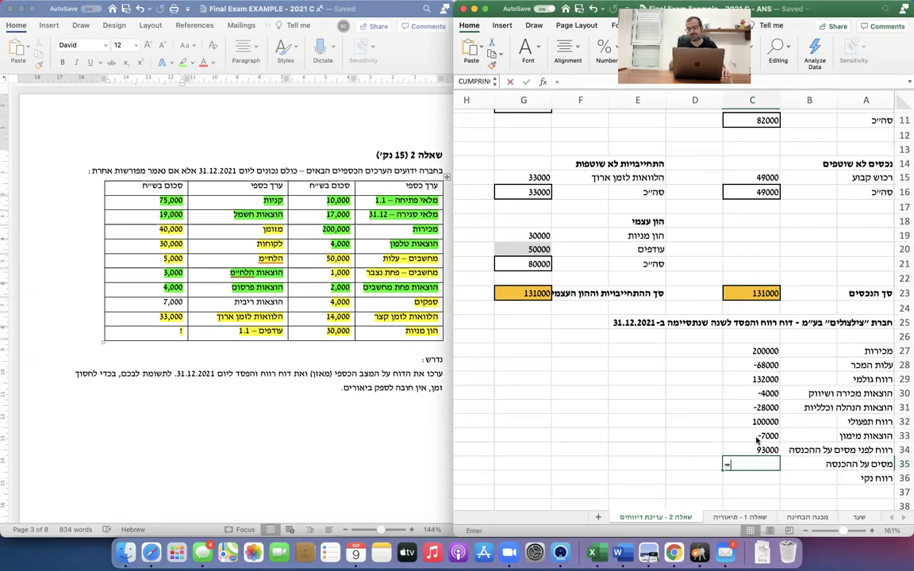
Step: Enter 0 for the income taxes in C35 and calculate the net profit in C36 as =C34-C35
{"action": "type", "text": "="}
{"action": "key", "text": "Return"}
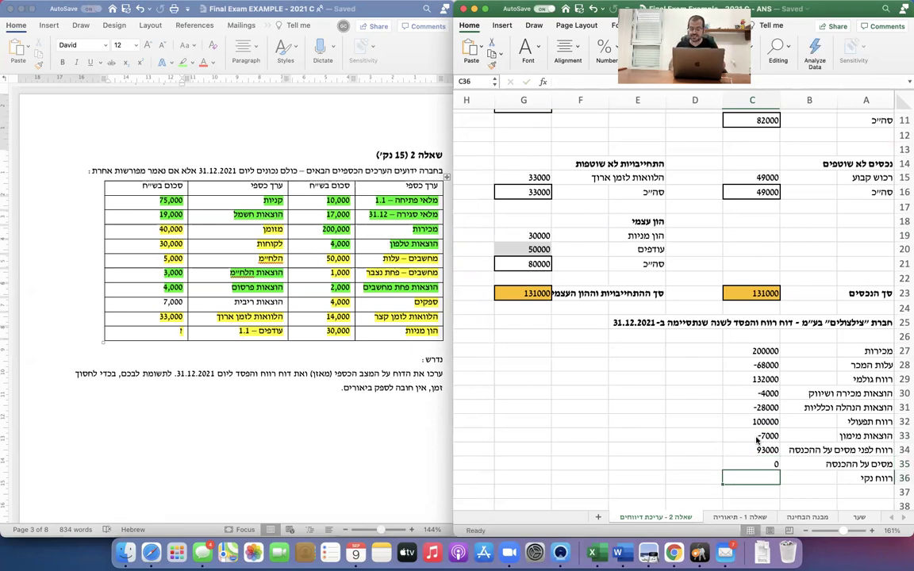
{"action": "type", "text": "="}
{"action": "key", "text": "Up"}
{"action": "key", "text": "Up"}
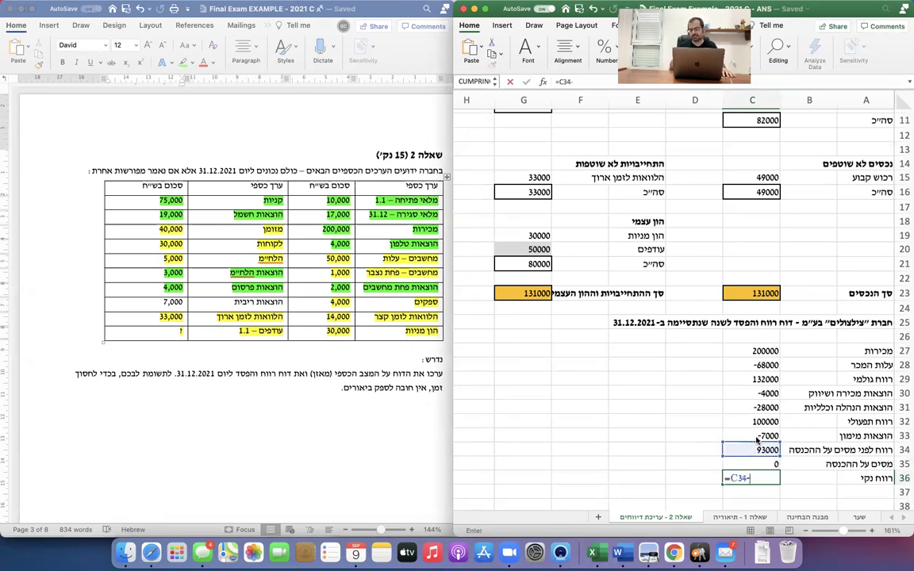
{"action": "key", "text": "Return"}
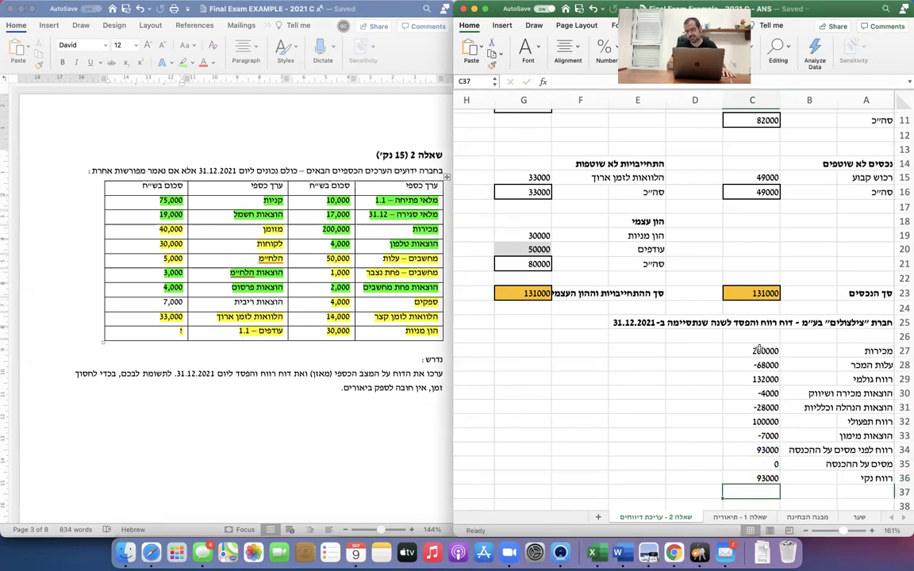
Step: Format the income statement amounts C27:C36 as Number with a thousands separator and 0 decimal places
{"action": "left_click_drag", "start_coordinate": [757, 351], "coordinate": [762, 479]}
{"action": "right_click", "coordinate": [768, 480]}
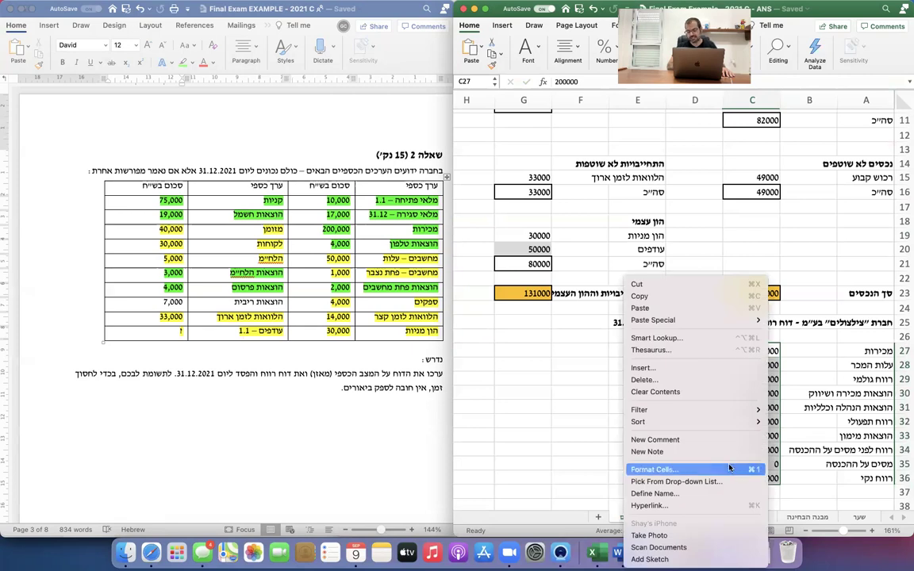
{"action": "left_click", "coordinate": [658, 469]}
{"action": "left_click_drag", "start_coordinate": [720, 228], "coordinate": [430, 188]}
{"action": "left_click", "coordinate": [312, 237]}
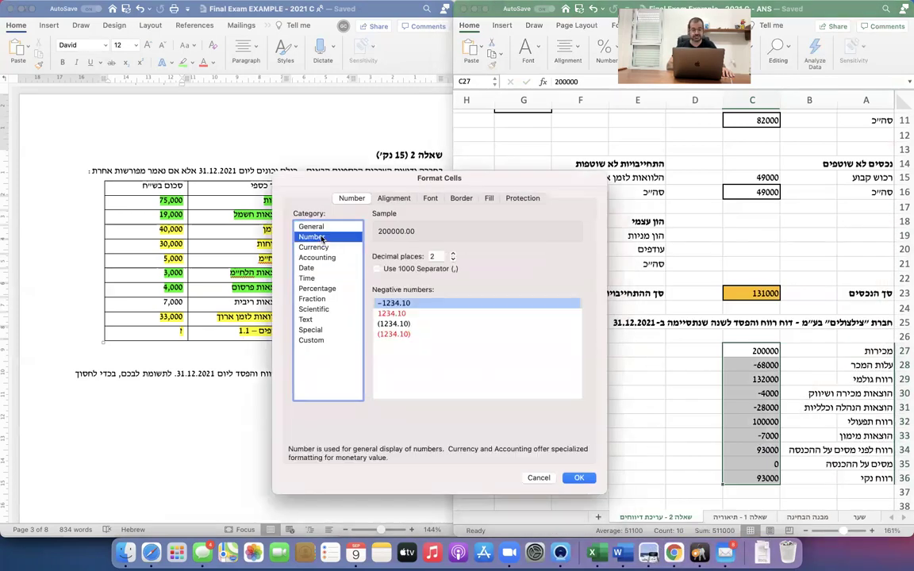
{"action": "left_click", "coordinate": [377, 269]}
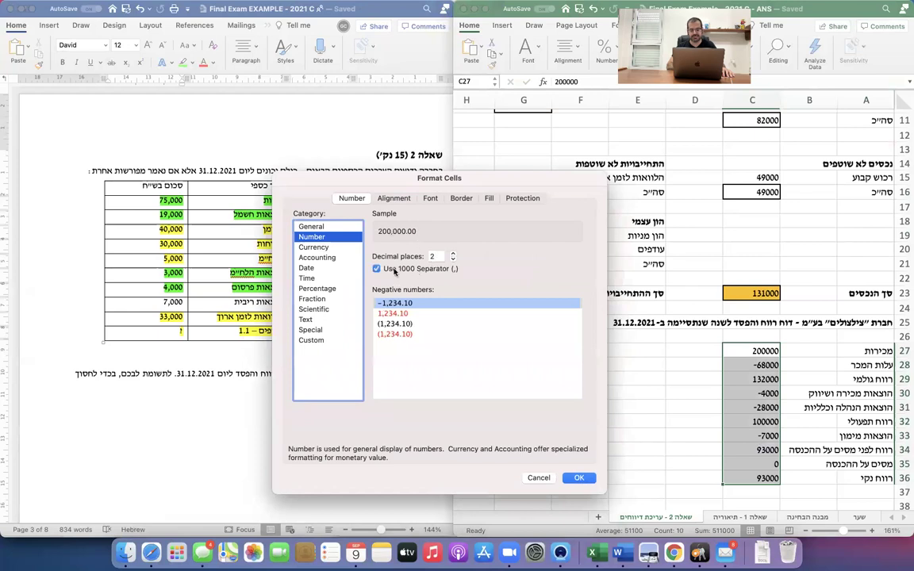
{"action": "left_click", "coordinate": [453, 262]}
{"action": "left_click", "coordinate": [453, 262]}
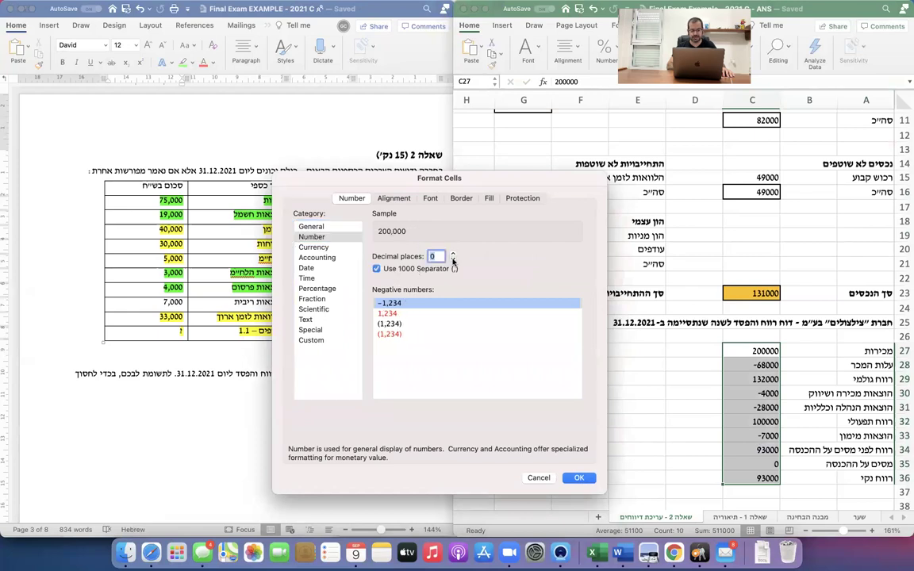
{"action": "left_click", "coordinate": [581, 477]}
Step: Add a thick box border to each income statement profit cell: C29, C32, C34 and C36
{"action": "left_click", "coordinate": [762, 378]}
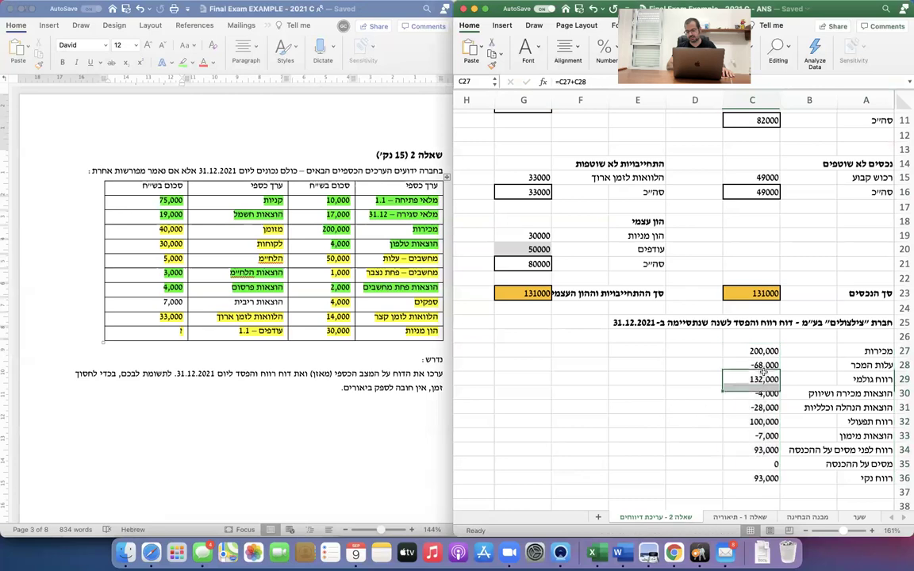
{"action": "left_click", "coordinate": [762, 423], "text": "super"}
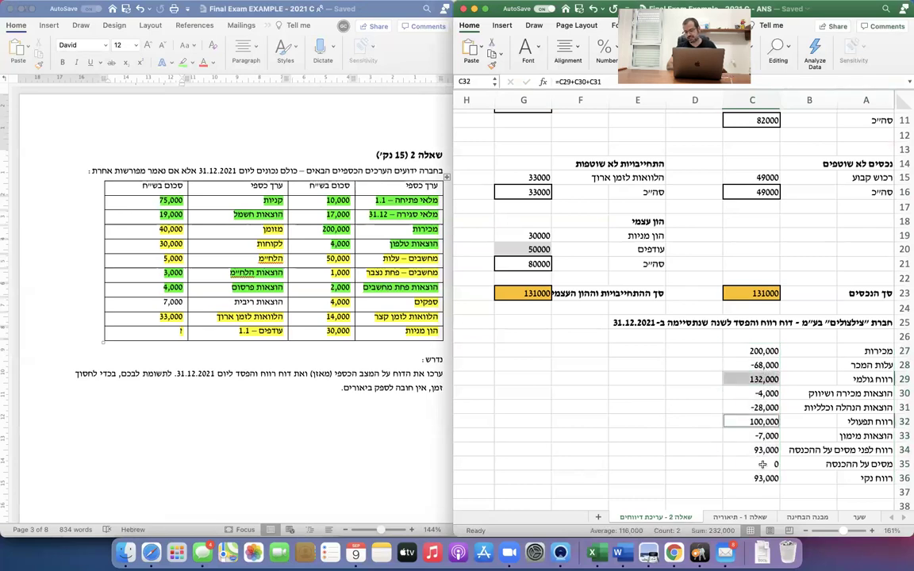
{"action": "left_click", "coordinate": [762, 450], "text": "super"}
{"action": "left_click", "coordinate": [762, 479], "text": "super"}
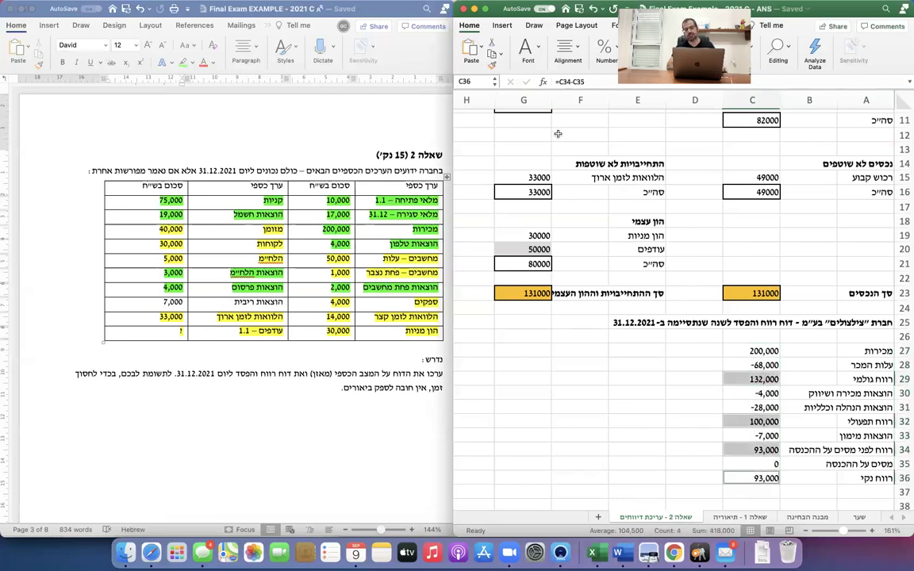
{"action": "right_click", "coordinate": [524, 111]}
{"action": "left_click", "coordinate": [524, 96]}
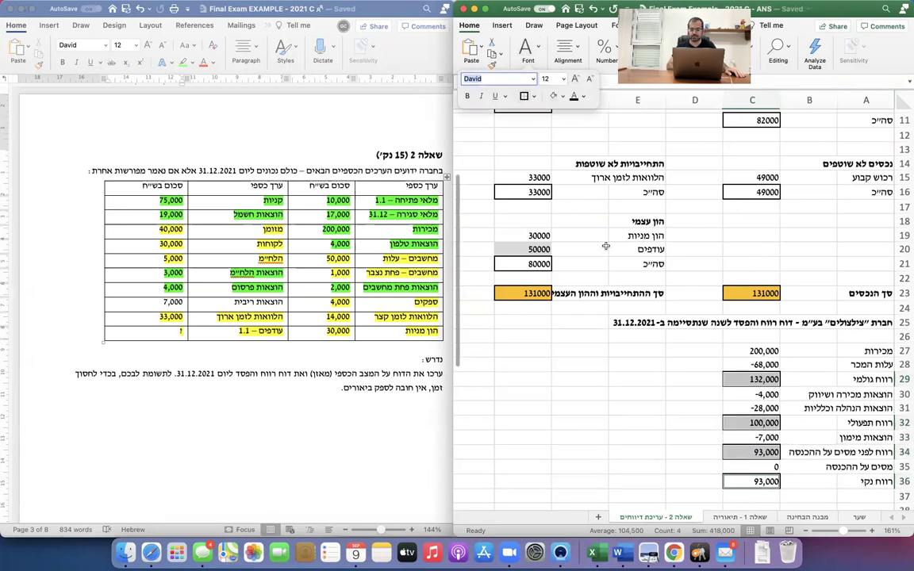
{"action": "left_click", "coordinate": [637, 264]}
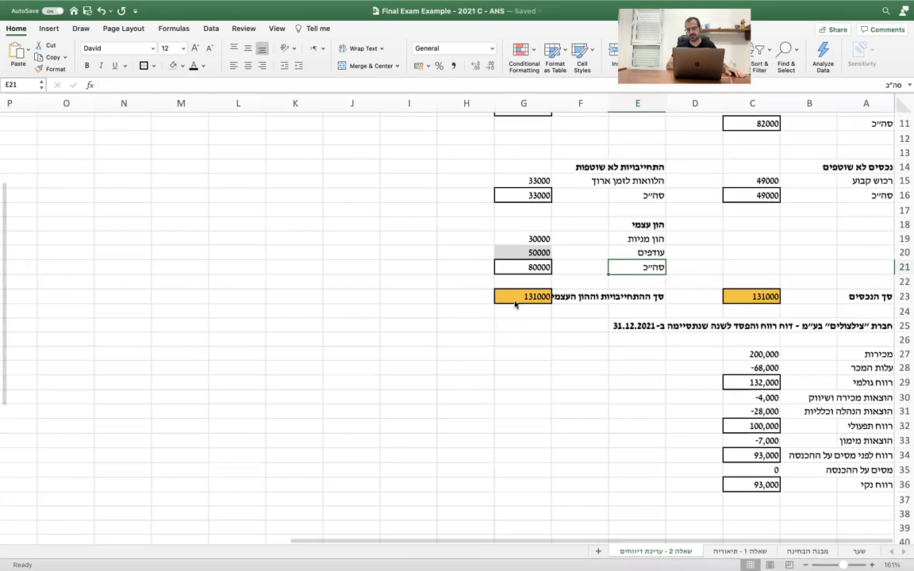
Step: Format the balance sheet range C8:G23 as Number with 0 decimal places, a thousands separator and negatives in black parentheses, (1,234)
{"action": "scroll", "coordinate": [519, 312], "scroll_direction": "down", "scroll_amount": 3}
{"action": "scroll", "coordinate": [516, 308], "scroll_direction": "up", "scroll_amount": 3}
{"action": "scroll", "coordinate": [514, 305], "scroll_direction": "up", "scroll_amount": 1}
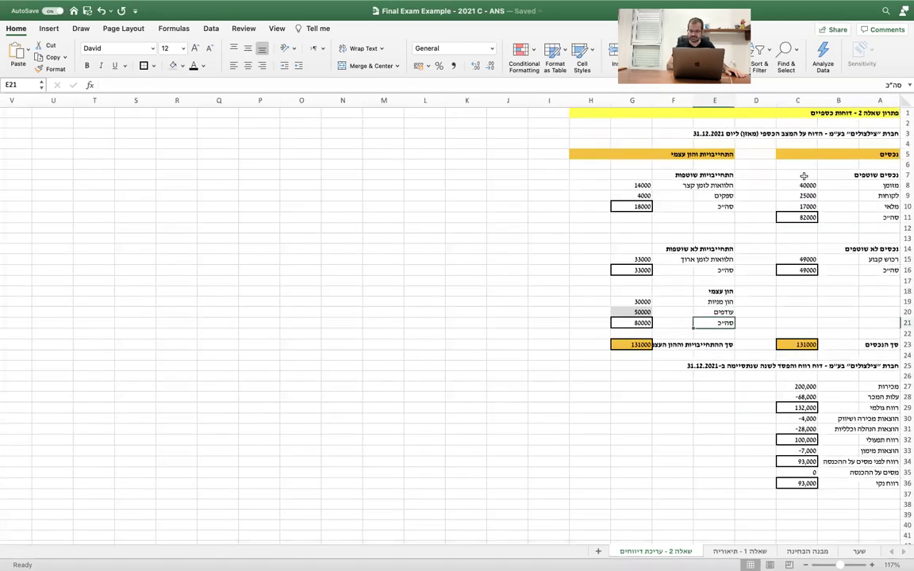
{"action": "left_click_drag", "start_coordinate": [801, 185], "coordinate": [630, 346]}
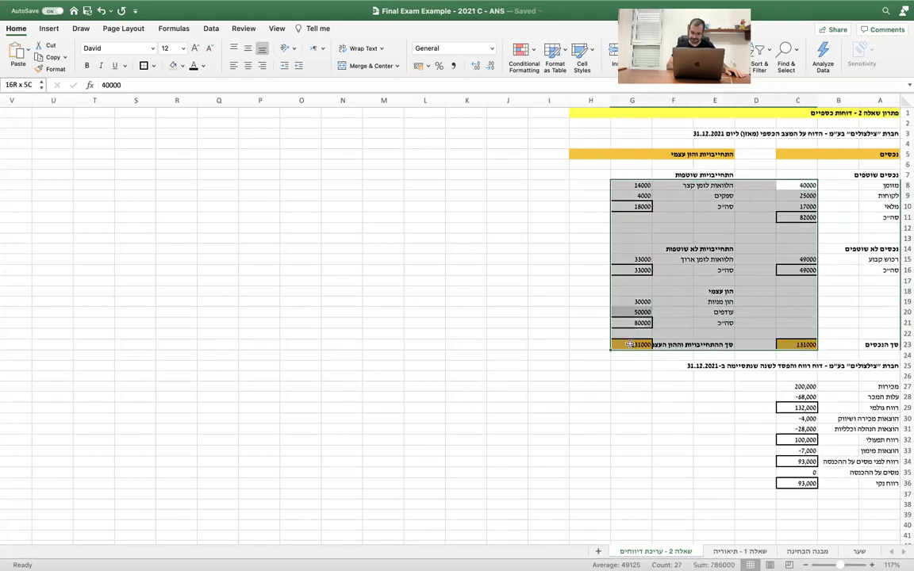
{"action": "right_click", "coordinate": [631, 346]}
{"action": "left_click", "coordinate": [659, 469]}
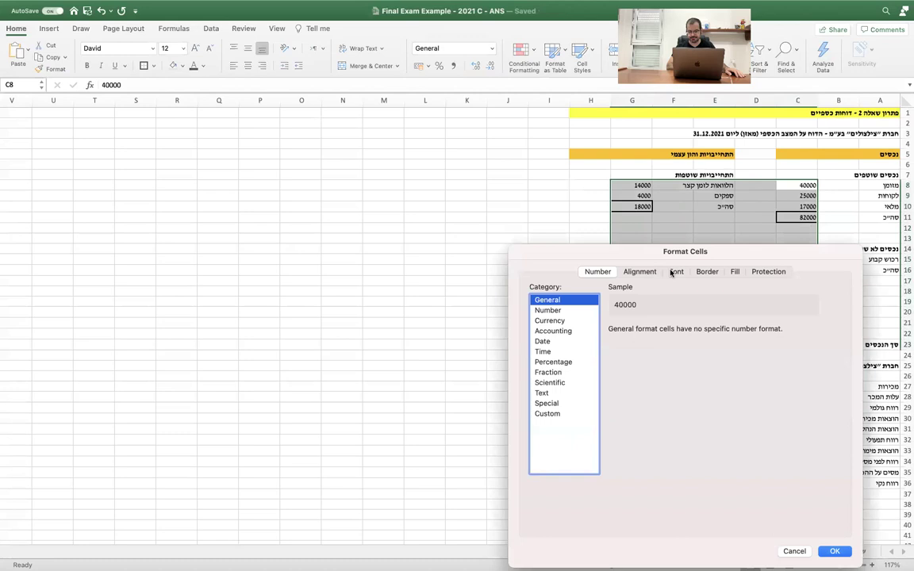
{"action": "left_click", "coordinate": [556, 310]}
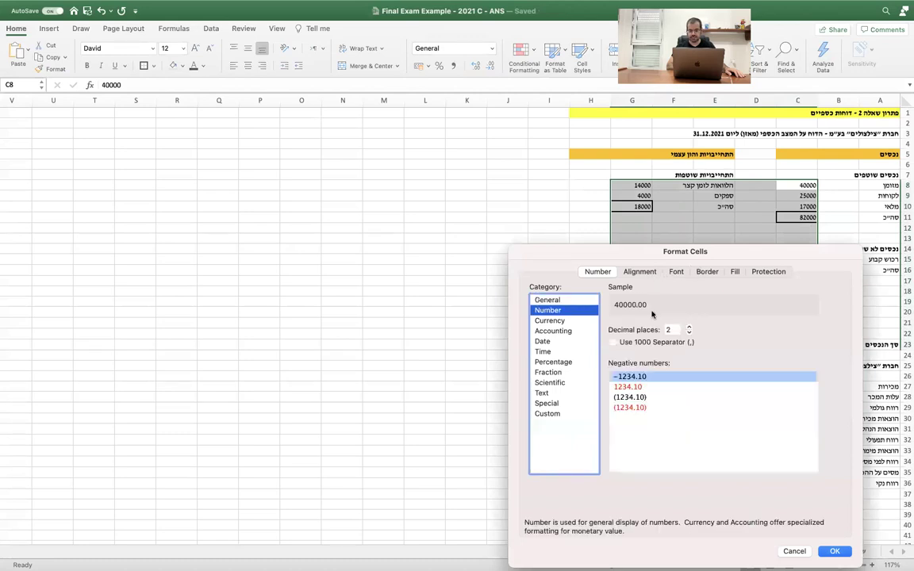
{"action": "left_click", "coordinate": [689, 333]}
{"action": "left_click", "coordinate": [689, 332]}
{"action": "left_click", "coordinate": [643, 343]}
{"action": "left_click", "coordinate": [638, 396]}
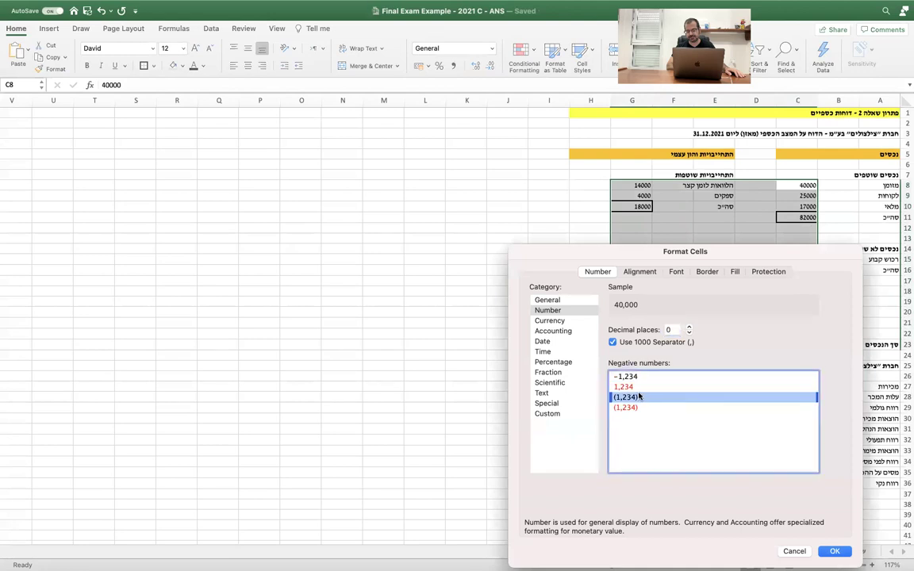
{"action": "key", "text": "Return"}
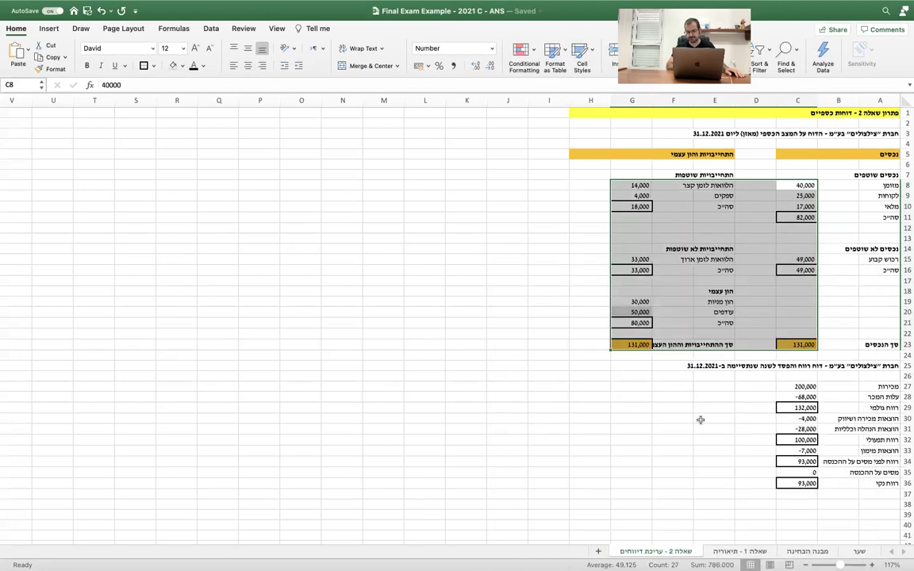
{"action": "left_click", "coordinate": [706, 429]}
Step: Set the income statement amounts C27:C36 to show negative numbers in black parentheses, (1,234)
{"action": "left_click_drag", "start_coordinate": [799, 384], "coordinate": [798, 483]}
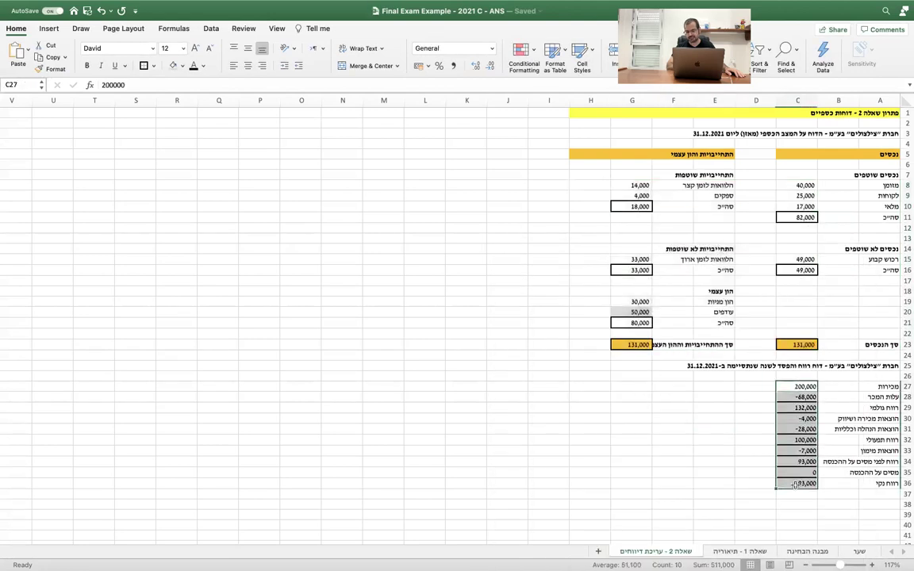
{"action": "right_click", "coordinate": [796, 480]}
{"action": "left_click", "coordinate": [772, 470]}
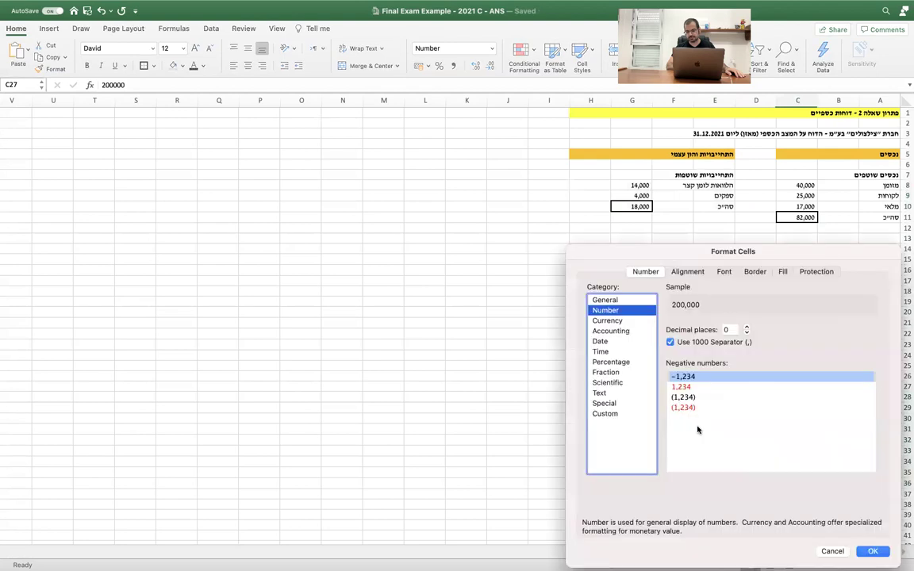
{"action": "left_click", "coordinate": [688, 398]}
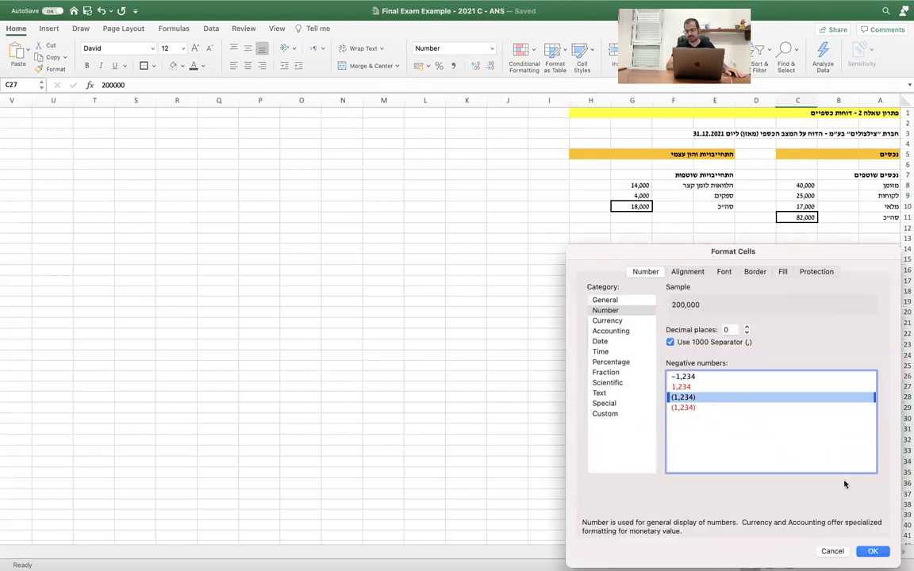
{"action": "left_click", "coordinate": [876, 551]}
{"action": "left_click", "coordinate": [722, 439]}
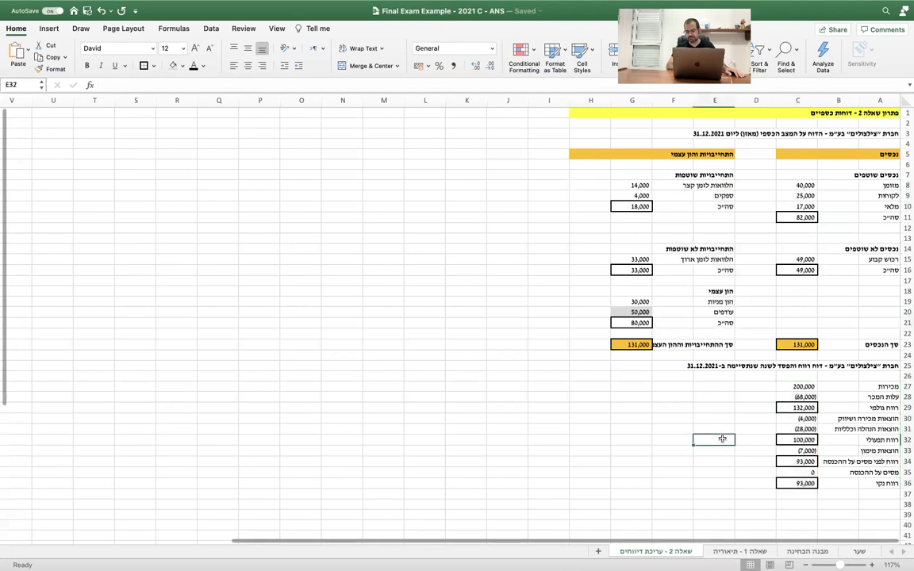
Step: Look over the formatted balance sheet and income statement from the headings down to the net profit row
{"action": "scroll", "coordinate": [722, 439], "scroll_direction": "up", "scroll_amount": 5}
{"action": "scroll", "coordinate": [721, 439], "scroll_direction": "up", "scroll_amount": 2}
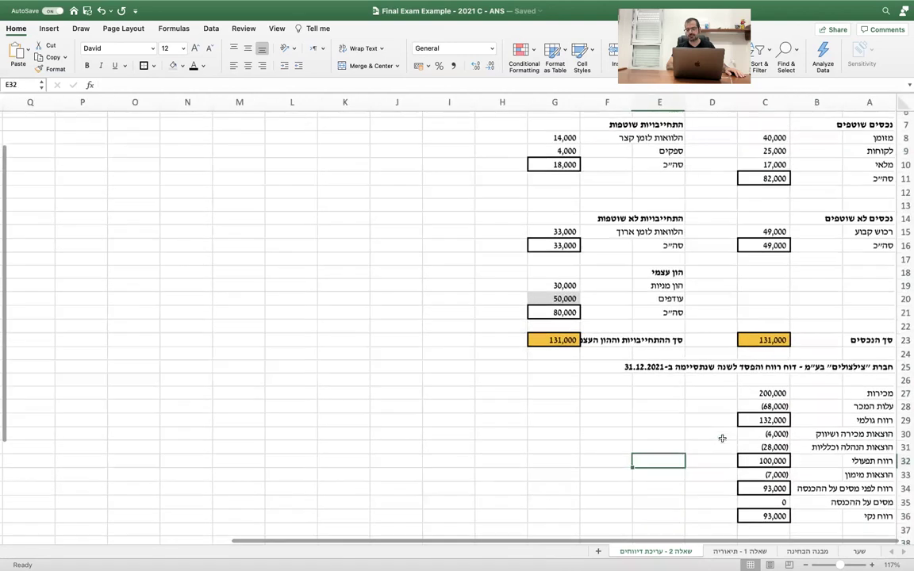
{"action": "scroll", "coordinate": [722, 440], "scroll_direction": "up", "scroll_amount": 5}
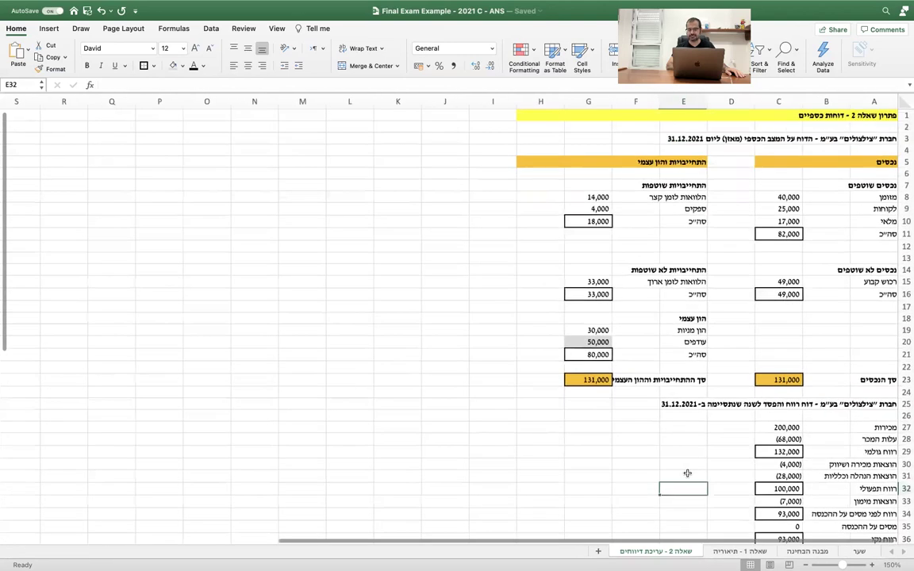
{"action": "scroll", "coordinate": [686, 471], "scroll_direction": "down", "scroll_amount": 2}
{"action": "left_click", "coordinate": [645, 460]}
{"action": "scroll", "coordinate": [645, 460], "scroll_direction": "up", "scroll_amount": 2}
{"action": "scroll", "coordinate": [645, 460], "scroll_direction": "down", "scroll_amount": 2}
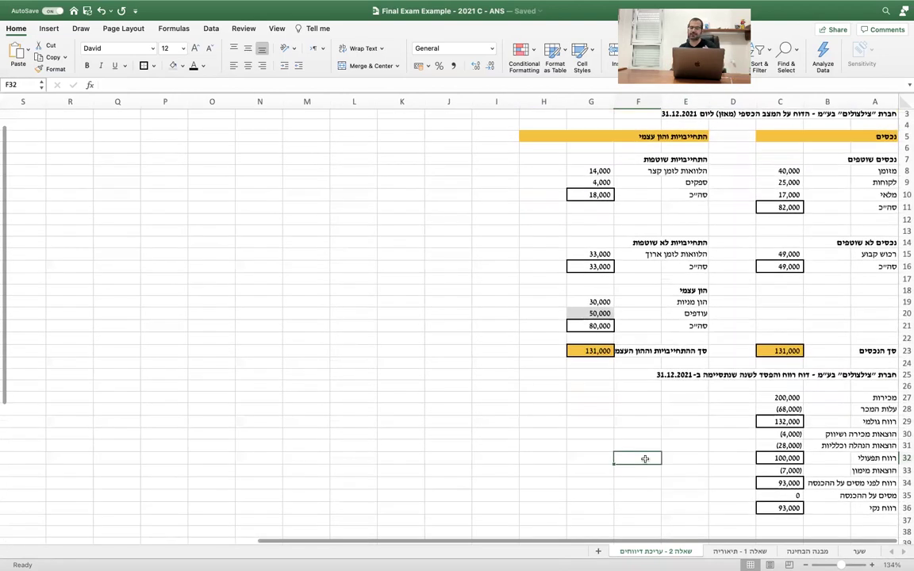